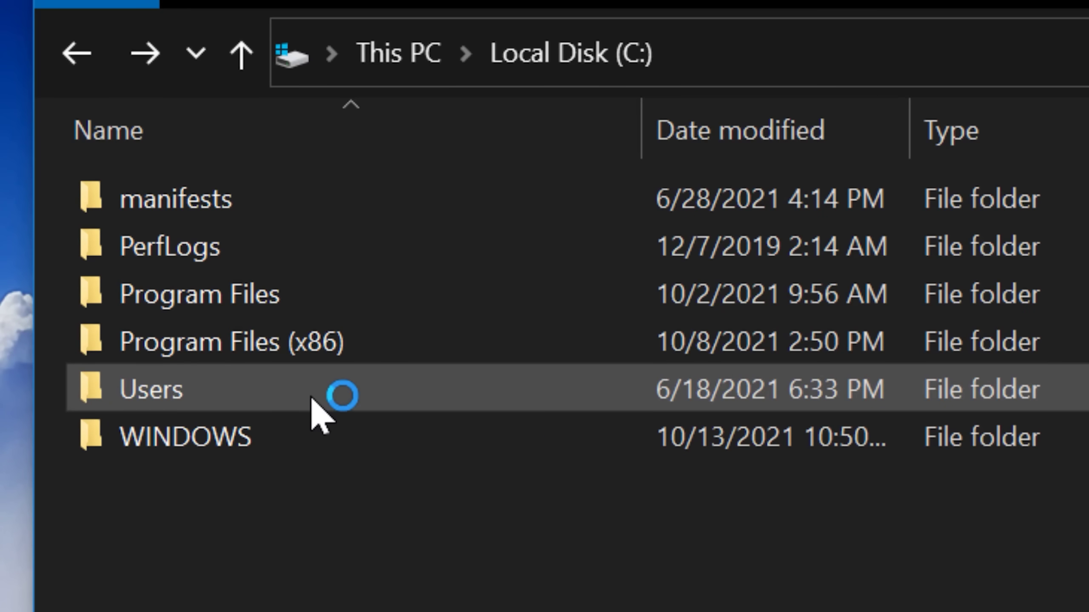
# - Open C:\Users, then return to drive C: and bring up the Users folder's options
pyautogui.click(311, 399)
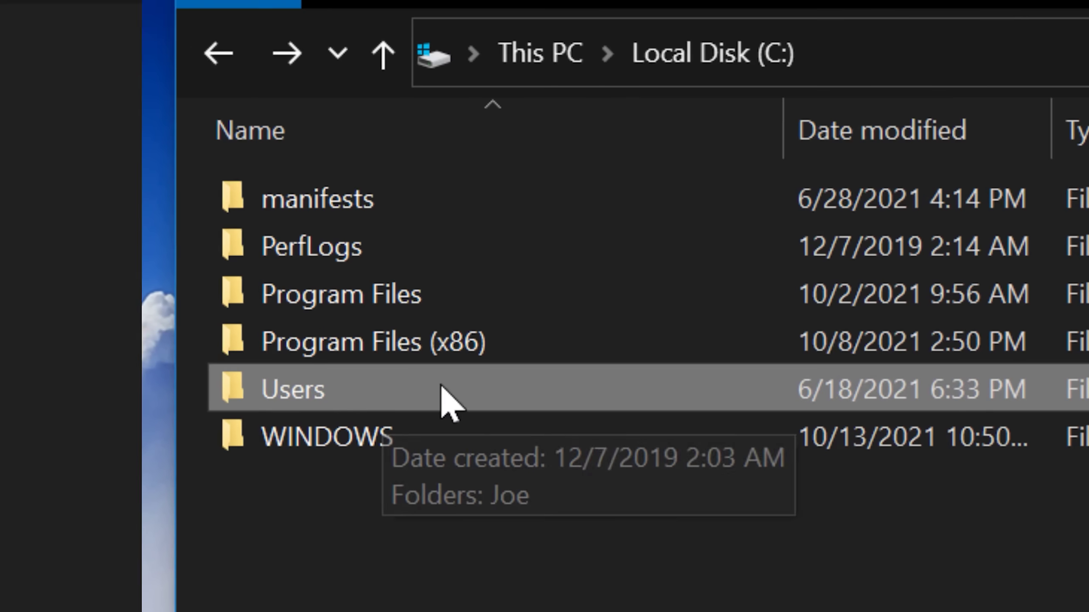
pyautogui.doubleClick(248, 399)
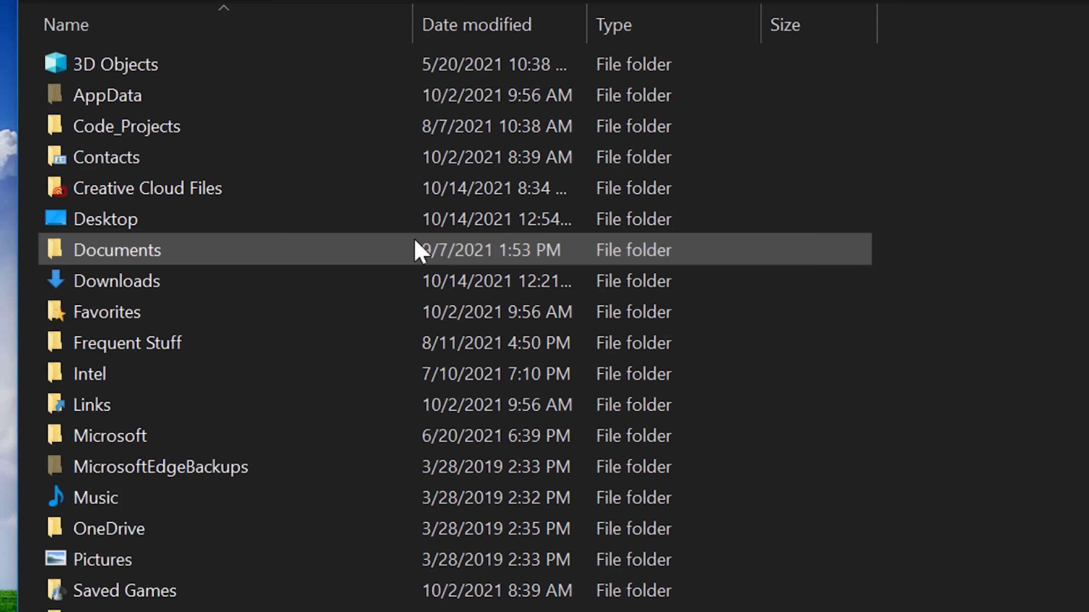
pyautogui.click(213, 213)
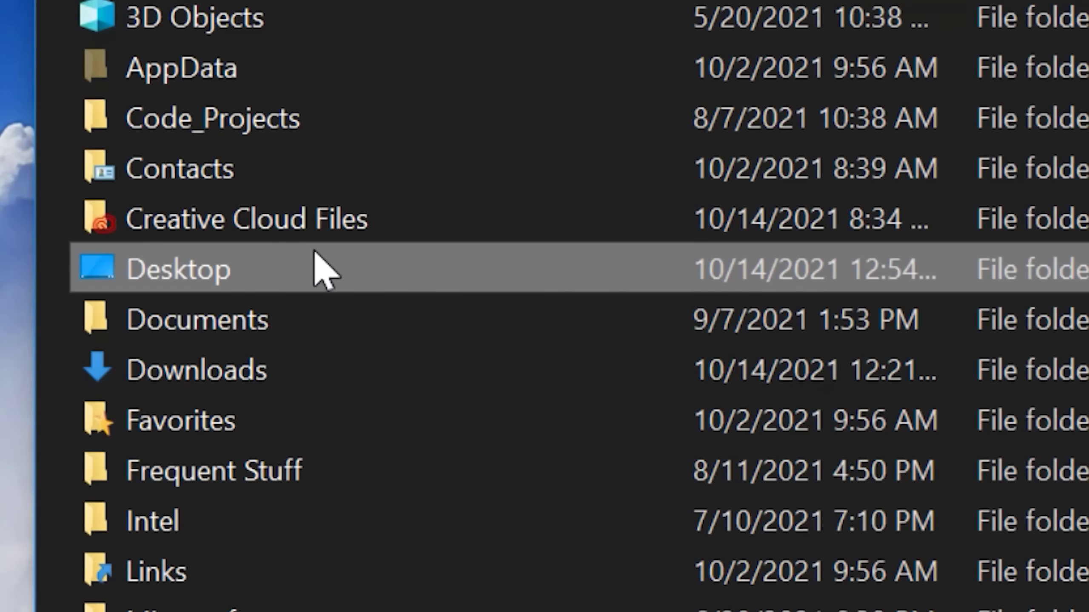
pyautogui.hotkey('alt', 'Up')
pyautogui.rightClick(262, 394)
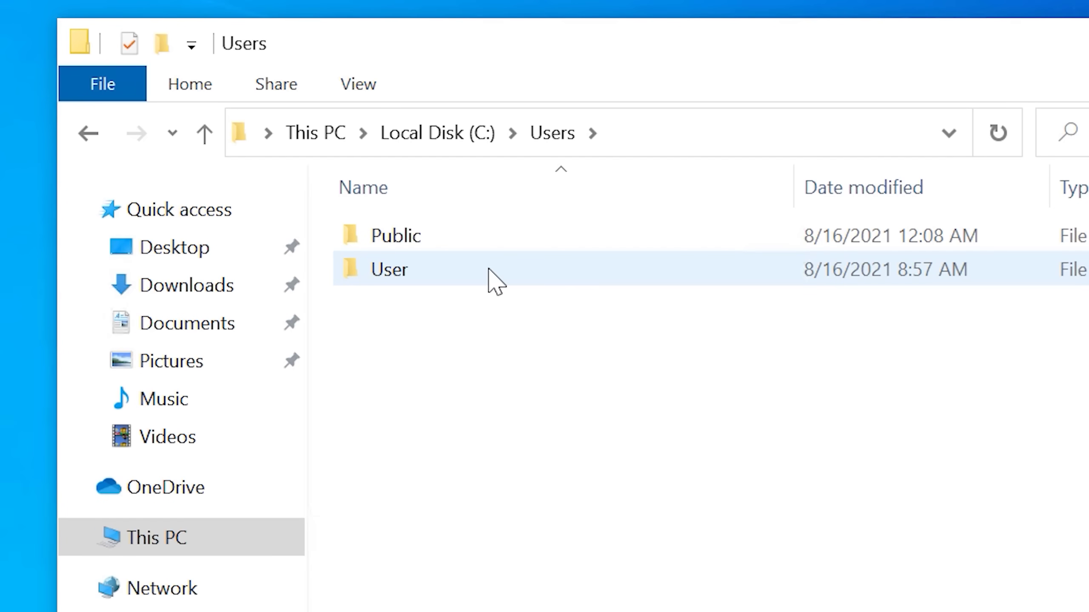
# - Open the User profile folder and inspect Documents, Downloads, Music and Videos
pyautogui.doubleClick(489, 269)
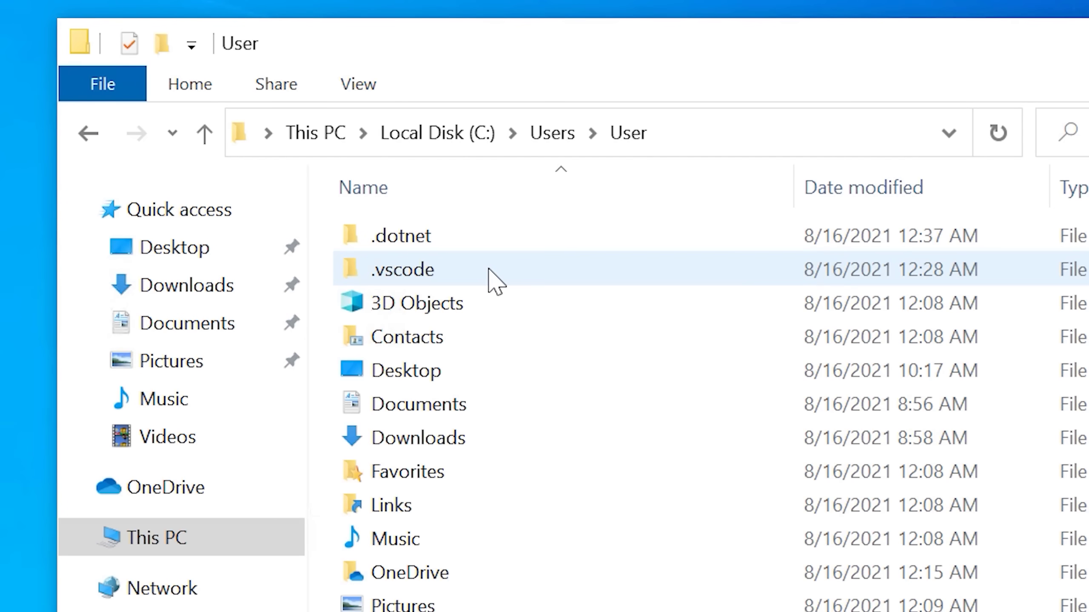
pyautogui.click(457, 442)
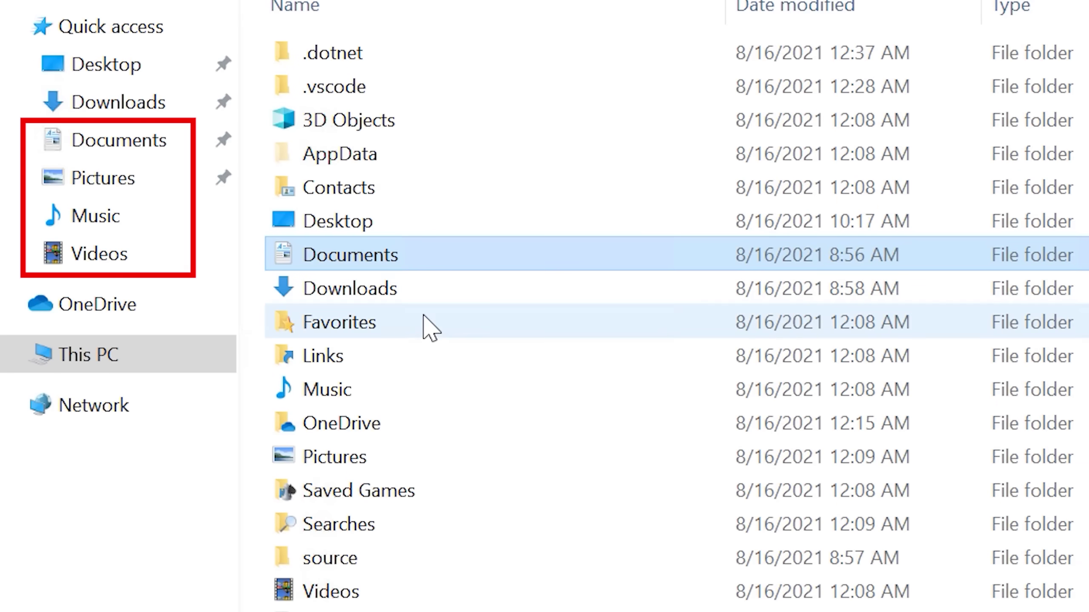
pyautogui.click(462, 295)
pyautogui.click(439, 392)
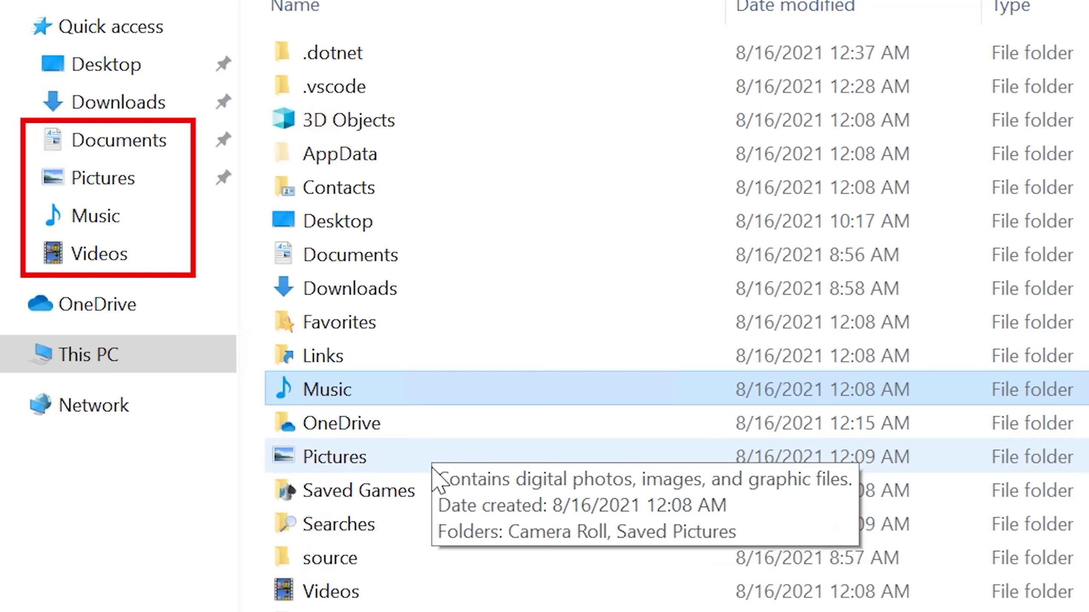
pyautogui.click(383, 592)
pyautogui.rightClick(388, 597)
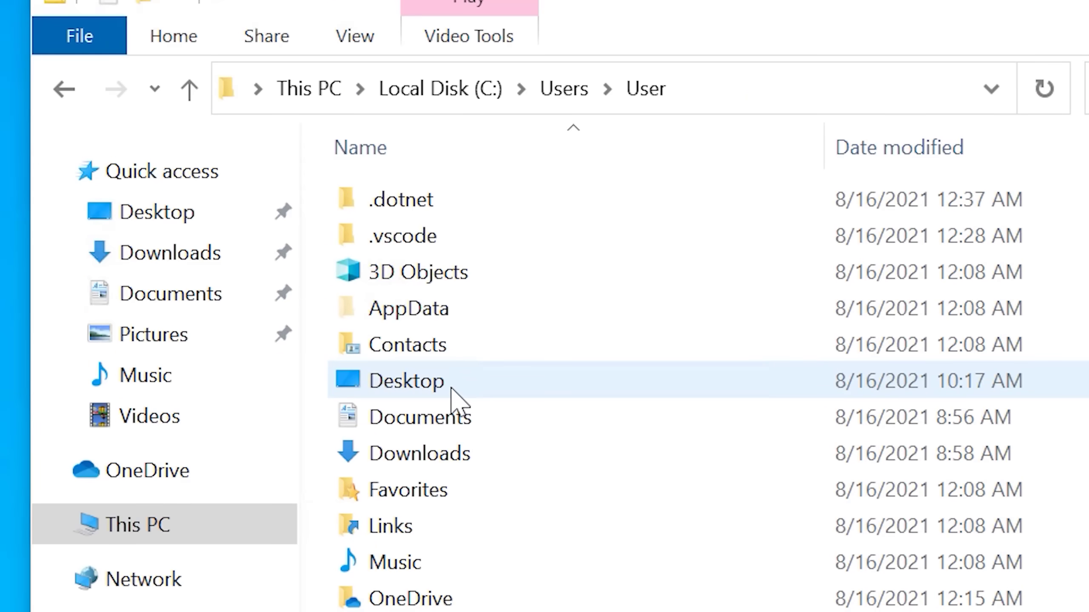
# - Open the User Desktop folder, return to User, then open AppData\Local
pyautogui.click(450, 388)
pyautogui.doubleClick(451, 388)
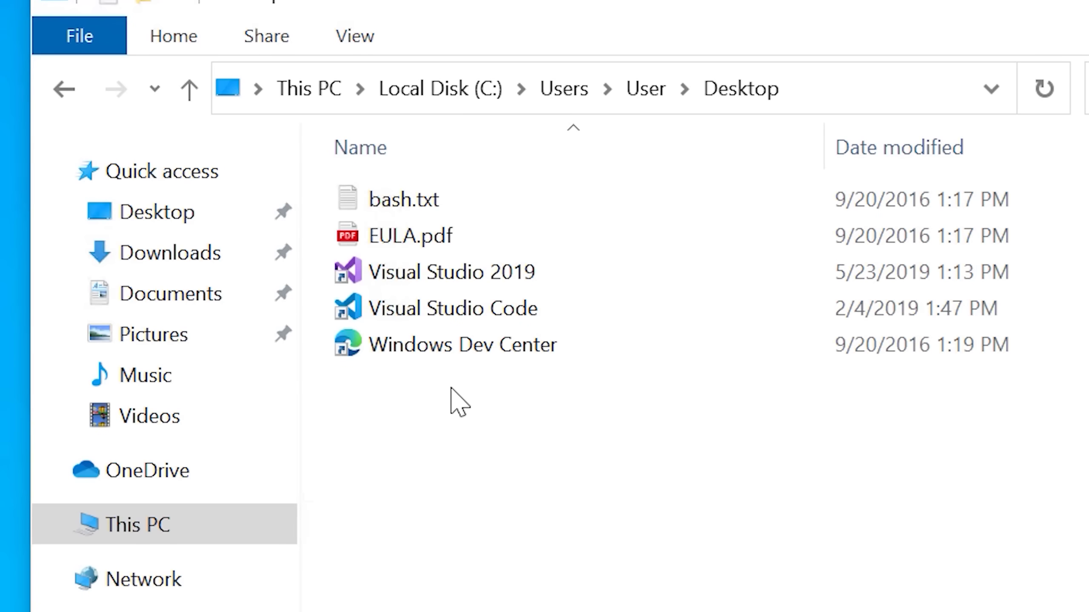
pyautogui.click(647, 89)
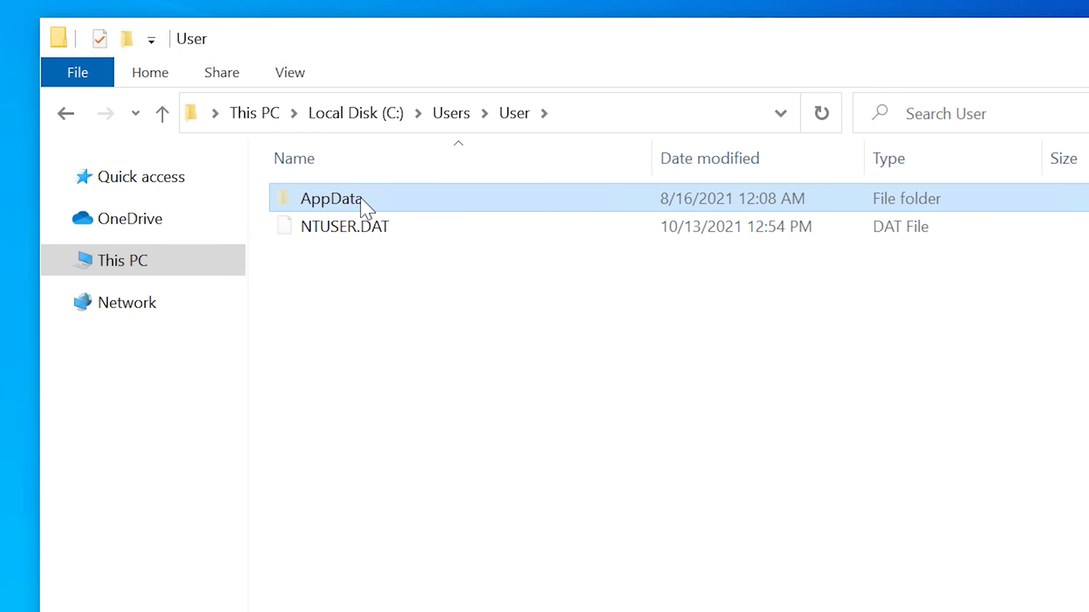
pyautogui.doubleClick(361, 199)
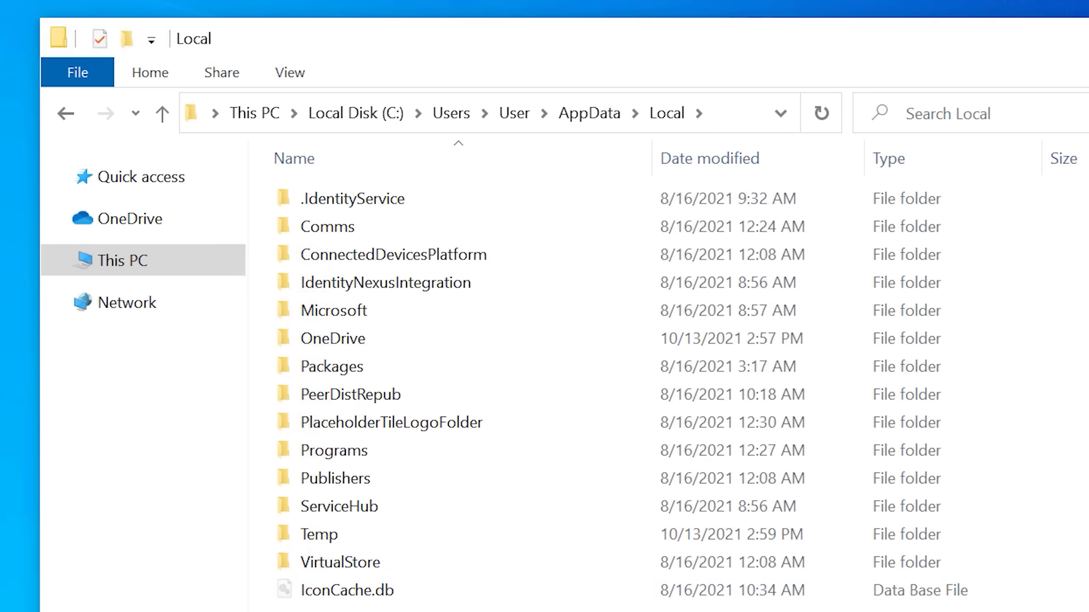
# - Select and deselect the items in AppData\Local, then return to AppData
pyautogui.moveTo(1045, 609); pyautogui.dragTo(1010, 278)
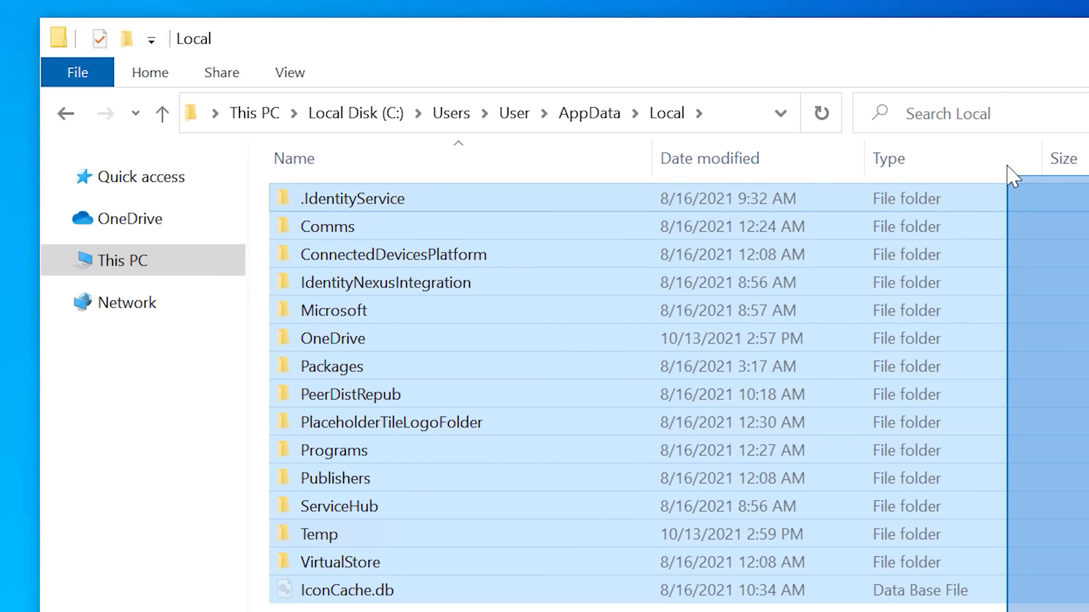
pyautogui.moveTo(1011, 279); pyautogui.dragTo(1029, 611)
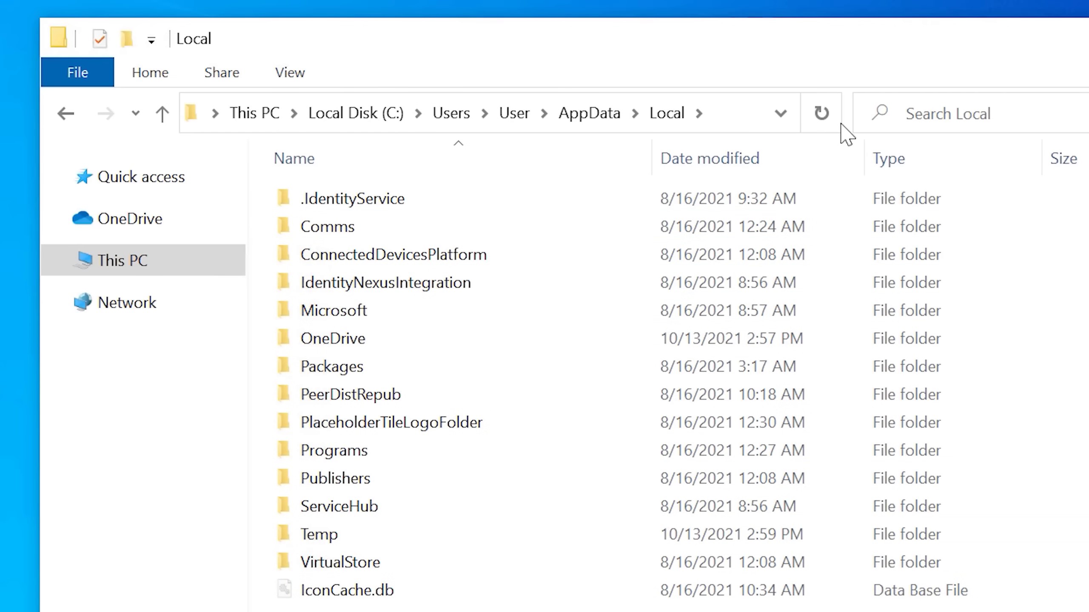
pyautogui.click(596, 120)
# - Browse Roaming's Adobe and Code folders, then open Microsoft\Windows\Account Pictures
pyautogui.doubleClick(348, 254)
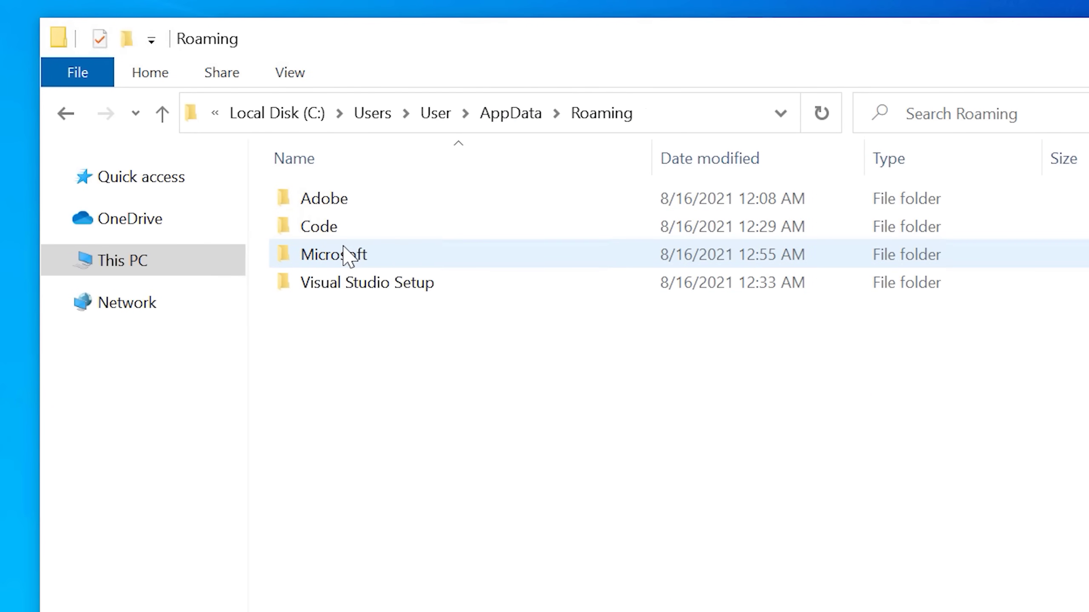
pyautogui.doubleClick(382, 198)
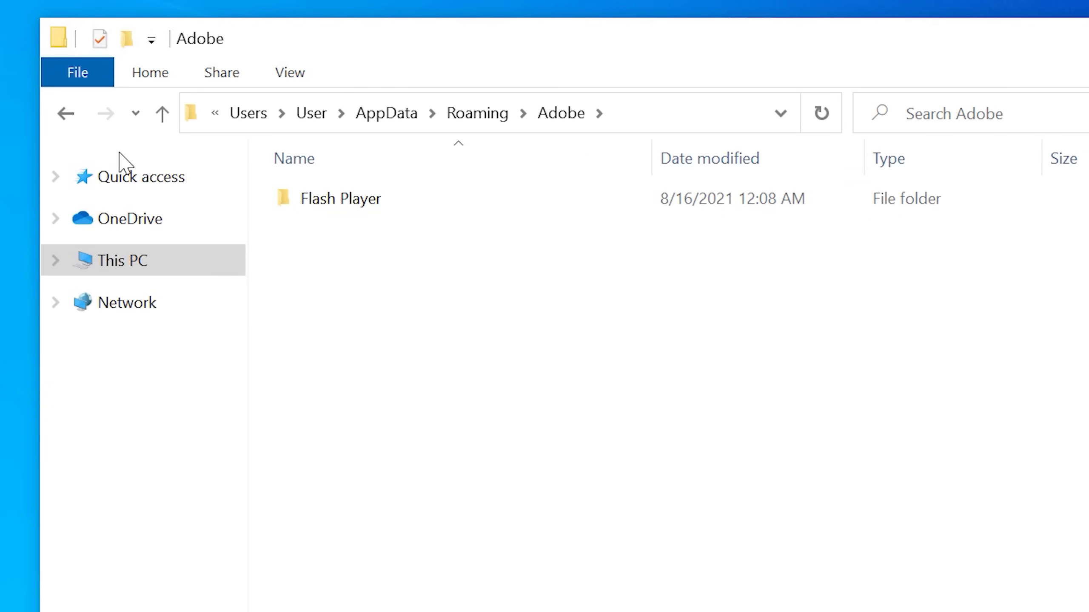
pyautogui.click(67, 114)
pyautogui.doubleClick(391, 227)
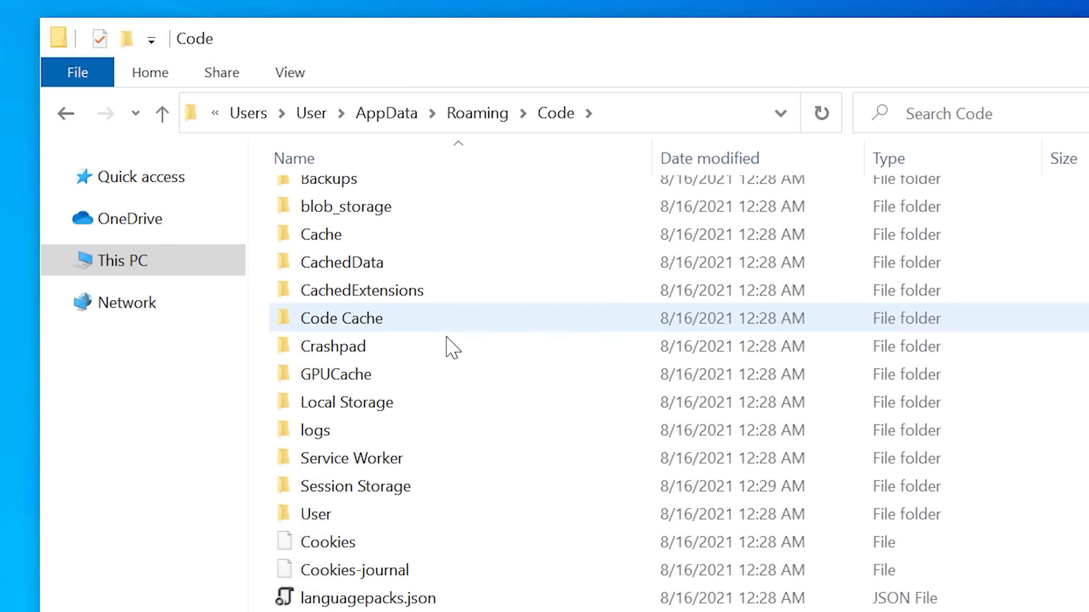
pyautogui.click(67, 114)
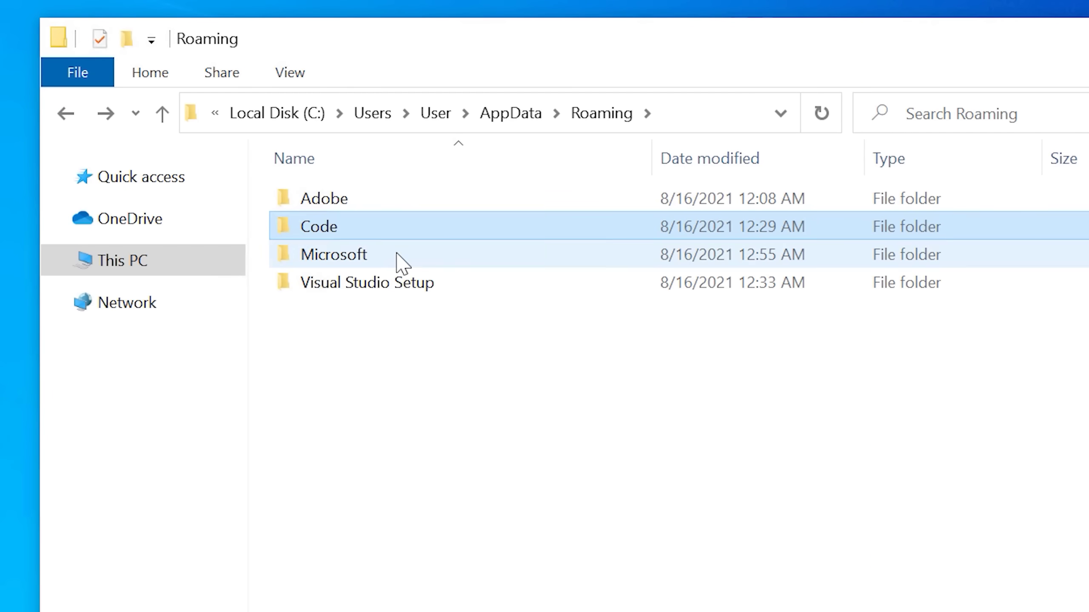
pyautogui.doubleClick(398, 254)
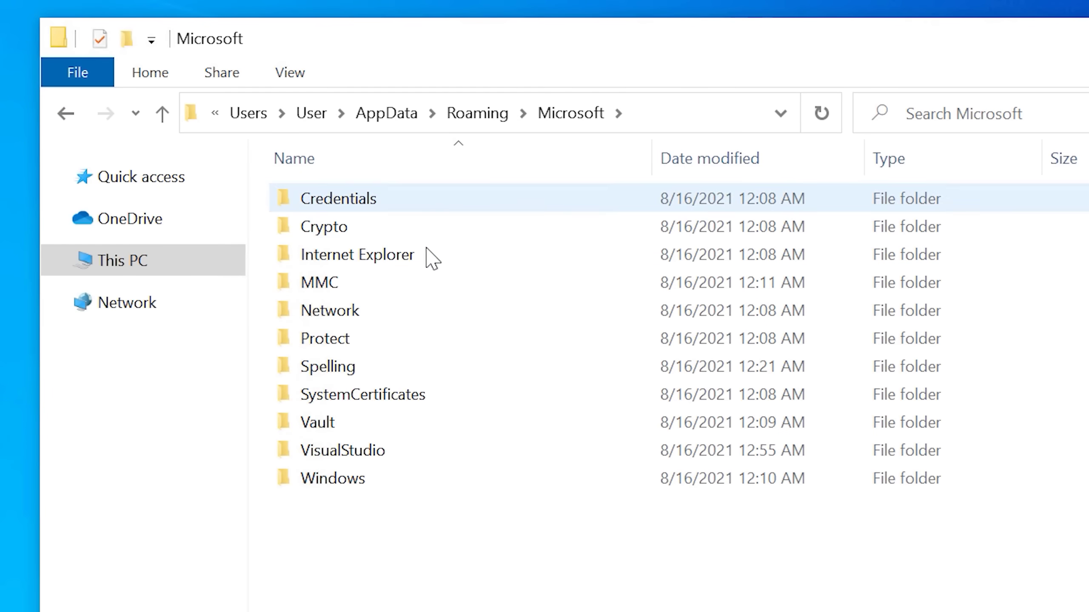
pyautogui.doubleClick(433, 470)
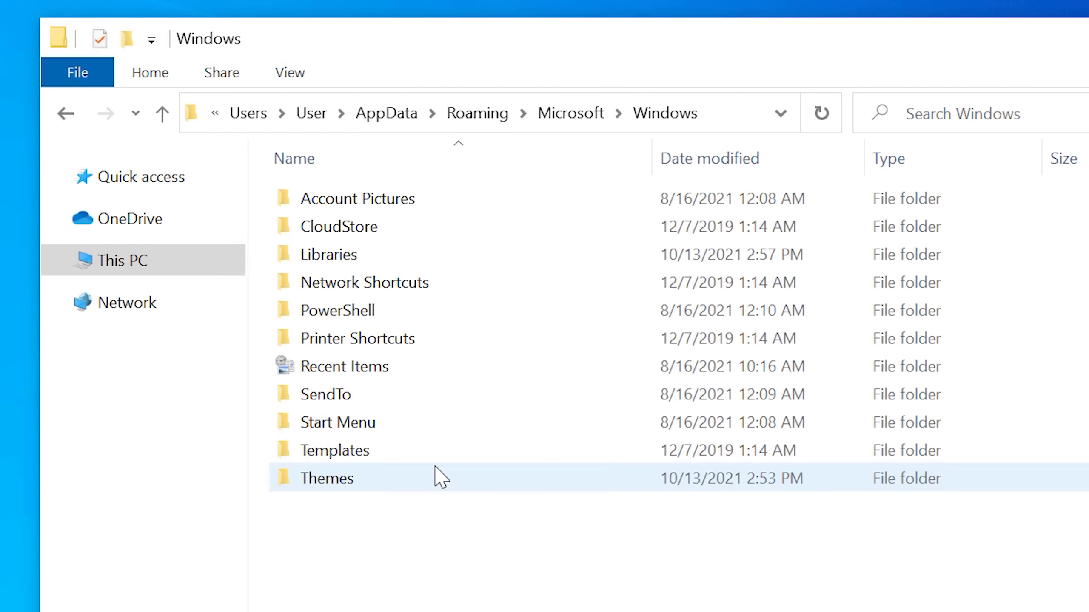
pyautogui.doubleClick(466, 195)
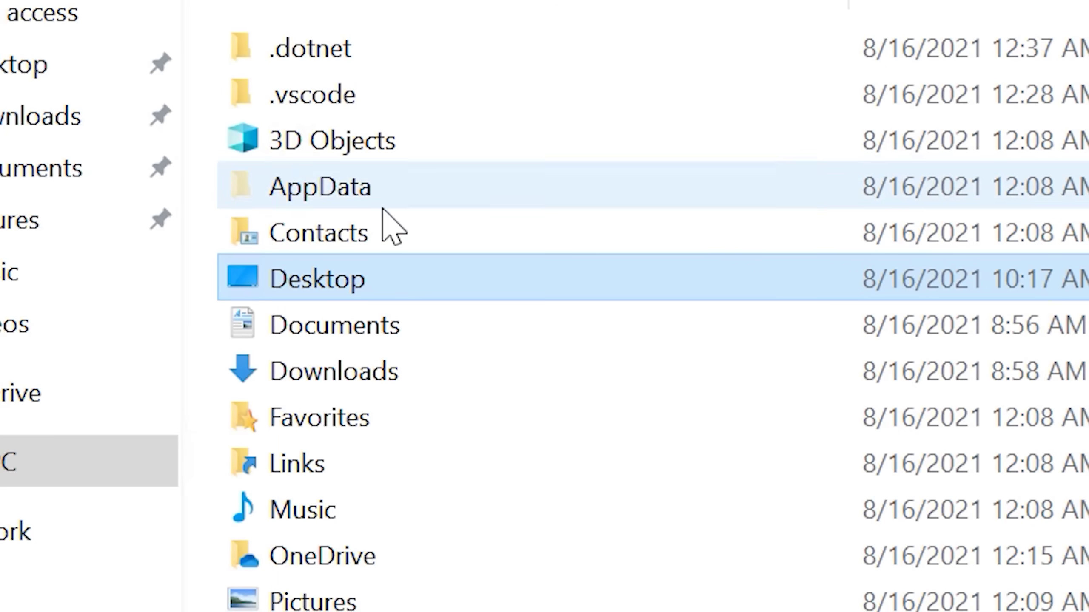
pyautogui.moveTo(561, 281)
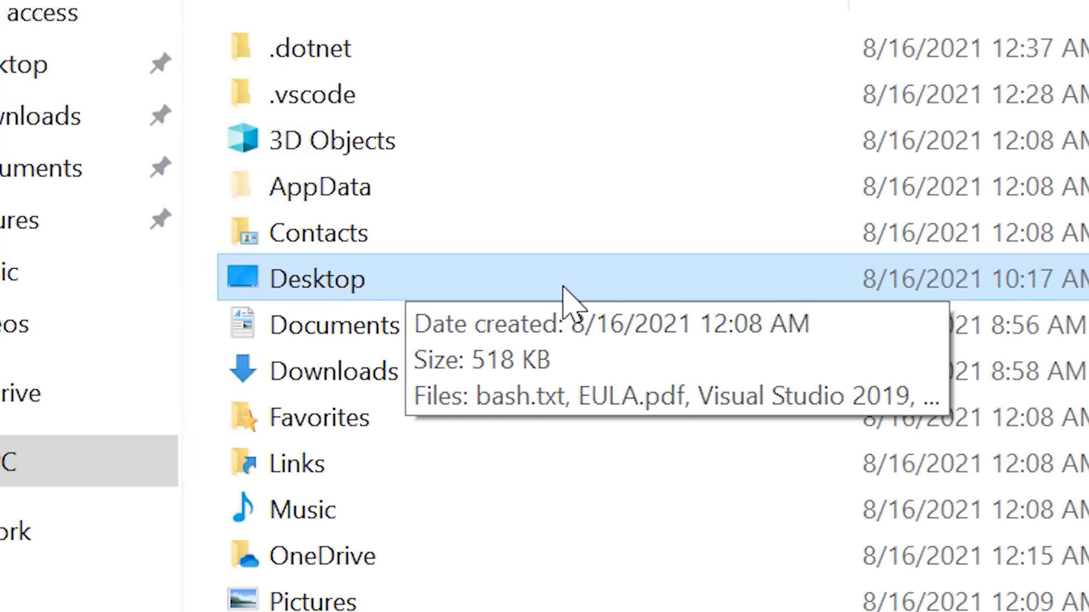
# - Delete the User Desktop folder, dismissing errors from refreshing and opening the desktop in Visual Studio
pyautogui.press('Delete')
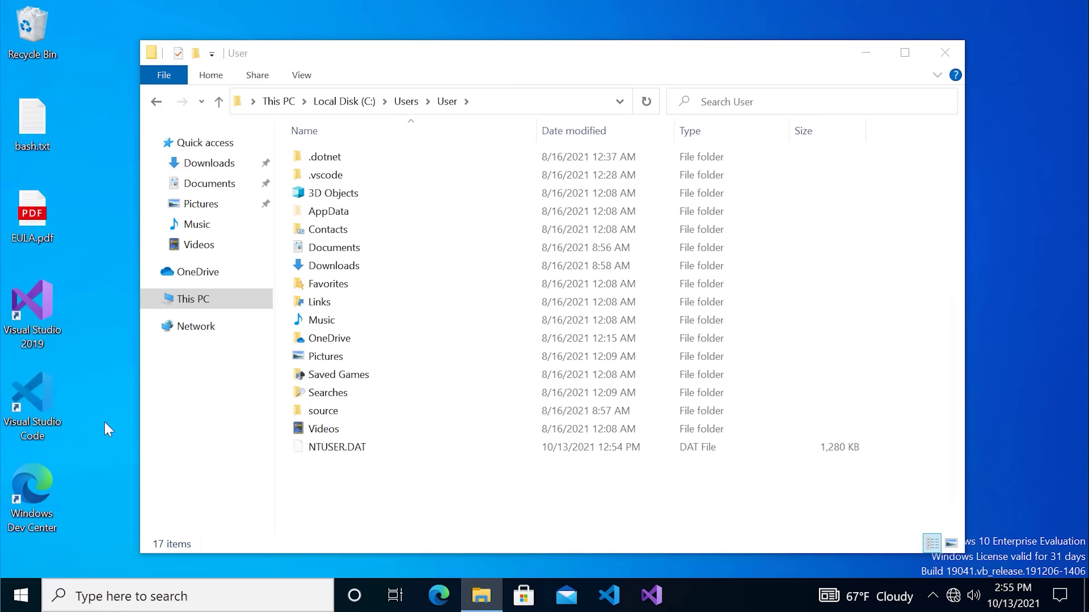
pyautogui.rightClick(108, 428)
pyautogui.click(147, 242)
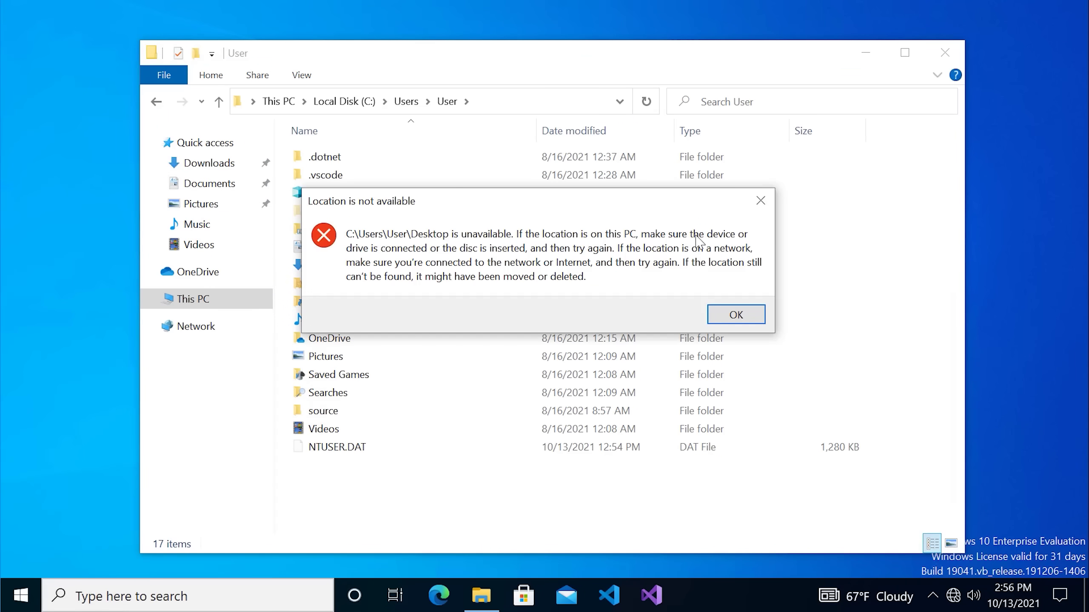
pyautogui.click(724, 319)
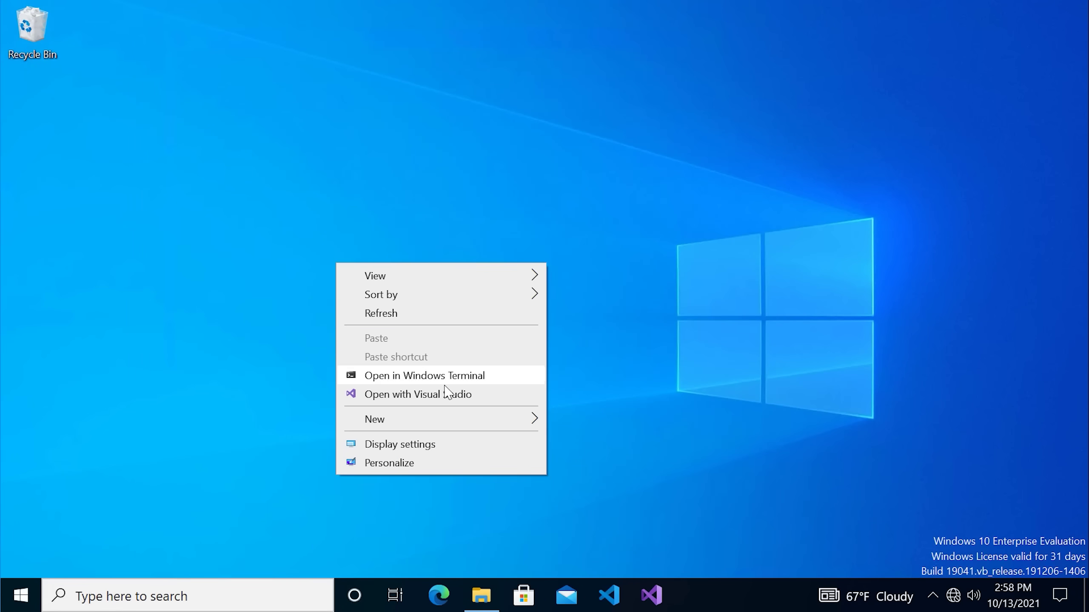
pyautogui.click(425, 475)
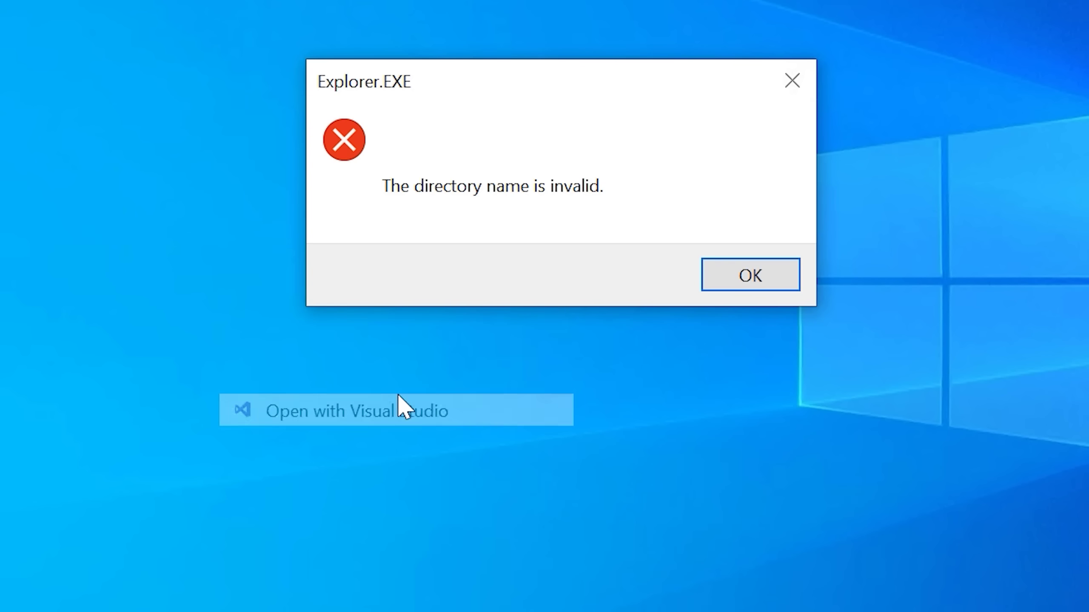
pyautogui.click(774, 274)
# - Try a terminal at the desktop, then move test.txt from C: onto it and open User\Desktop
pyautogui.rightClick(190, 259)
pyautogui.click(325, 448)
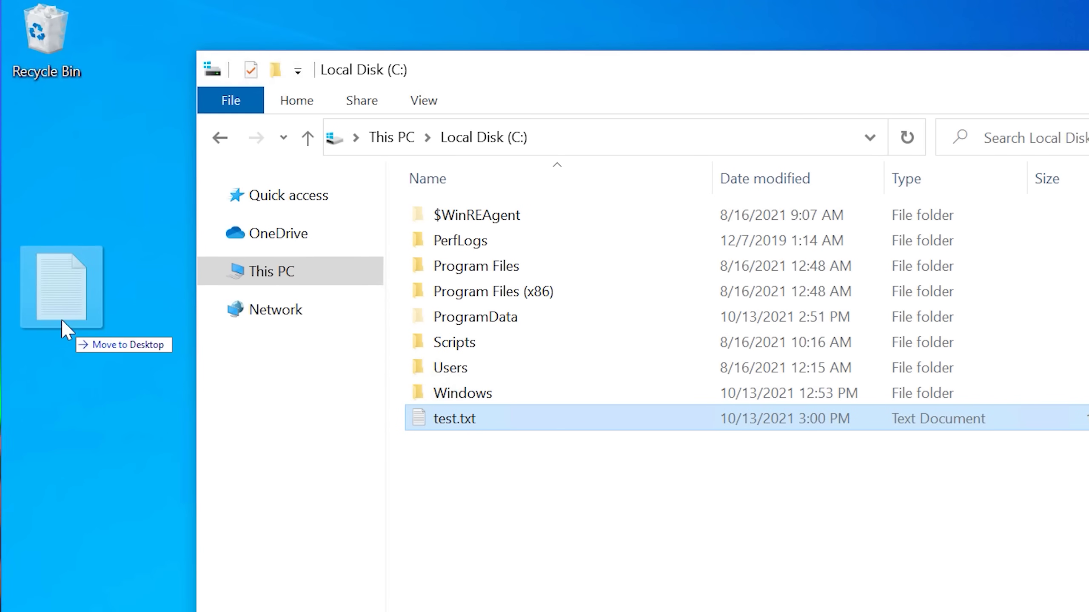
pyautogui.moveTo(62, 323); pyautogui.dragTo(69, 315)
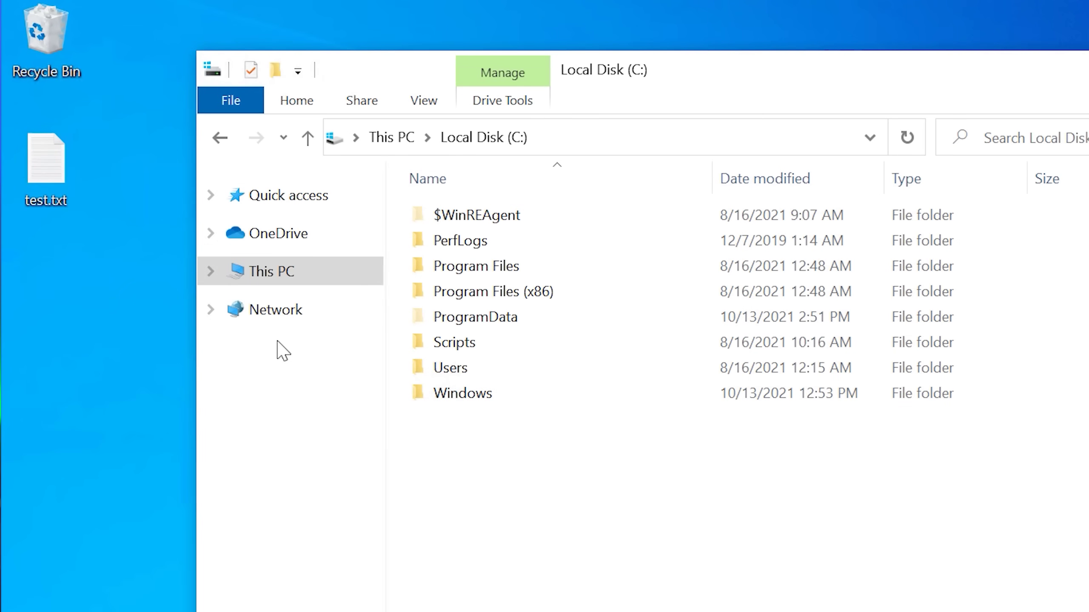
pyautogui.doubleClick(491, 240)
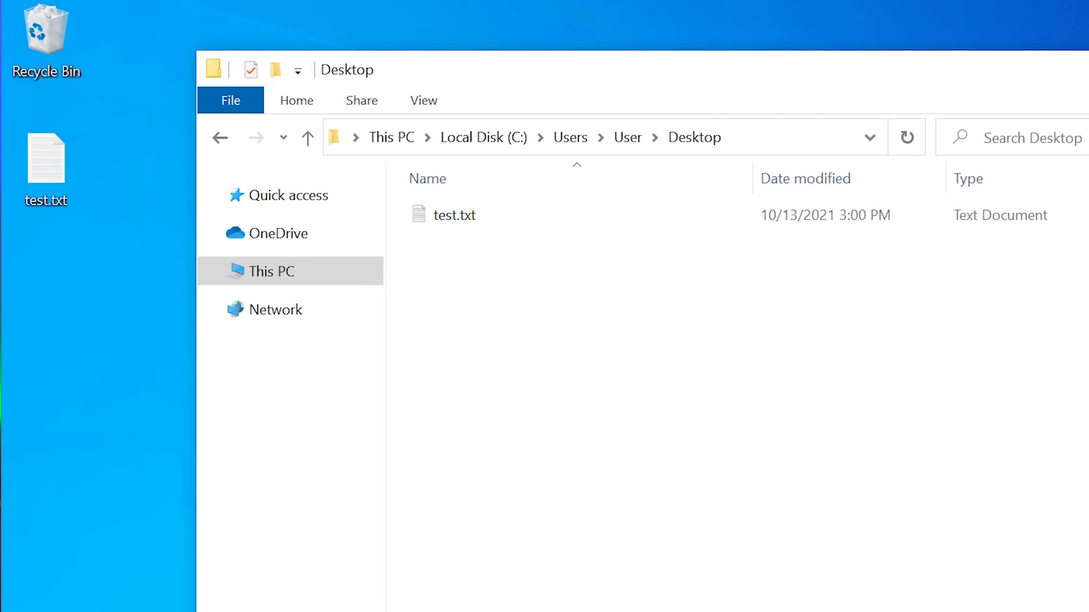
# - Delete 3D Objects, Downloads, Links, Music, Videos, Documents, Pictures and other profile folders, keeping AppData
pyautogui.hotkey('alt', 'Left')
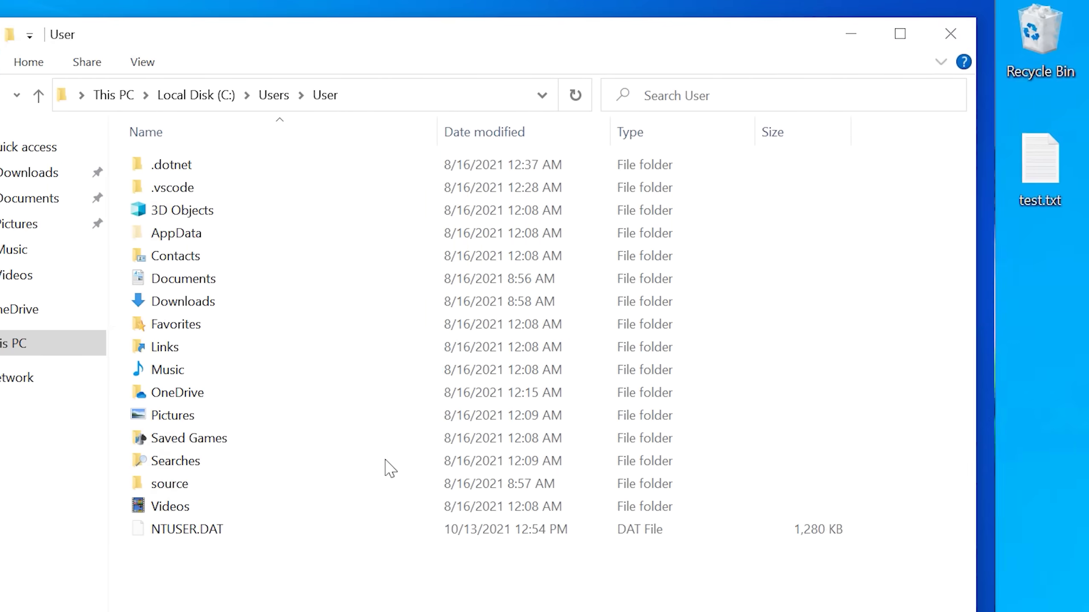
pyautogui.click(296, 165)
pyautogui.click(312, 211)
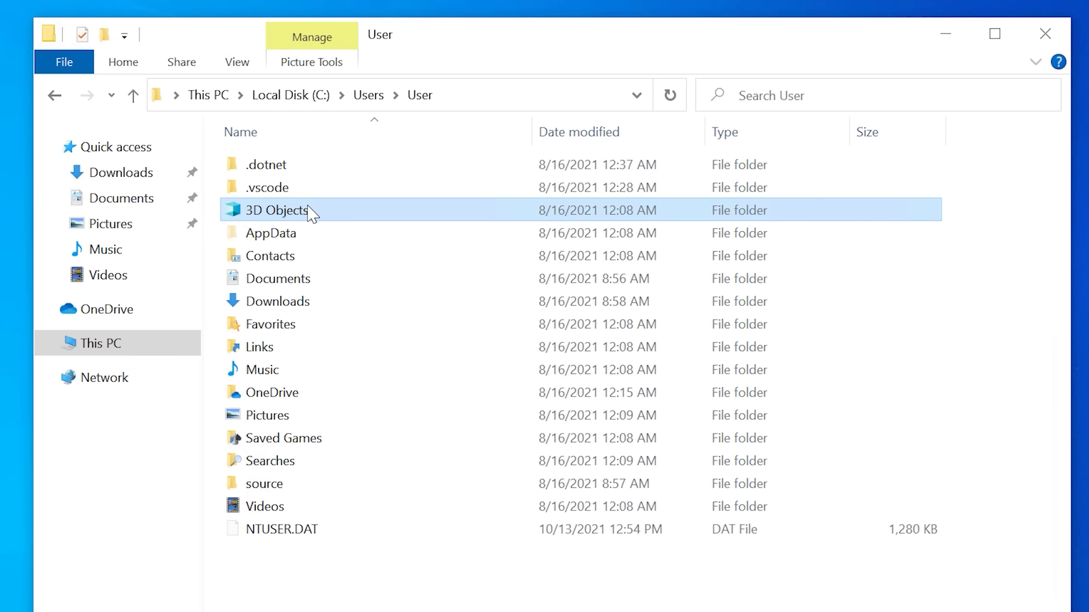
pyautogui.press('Delete')
pyautogui.click(353, 282)
pyautogui.press('Delete')
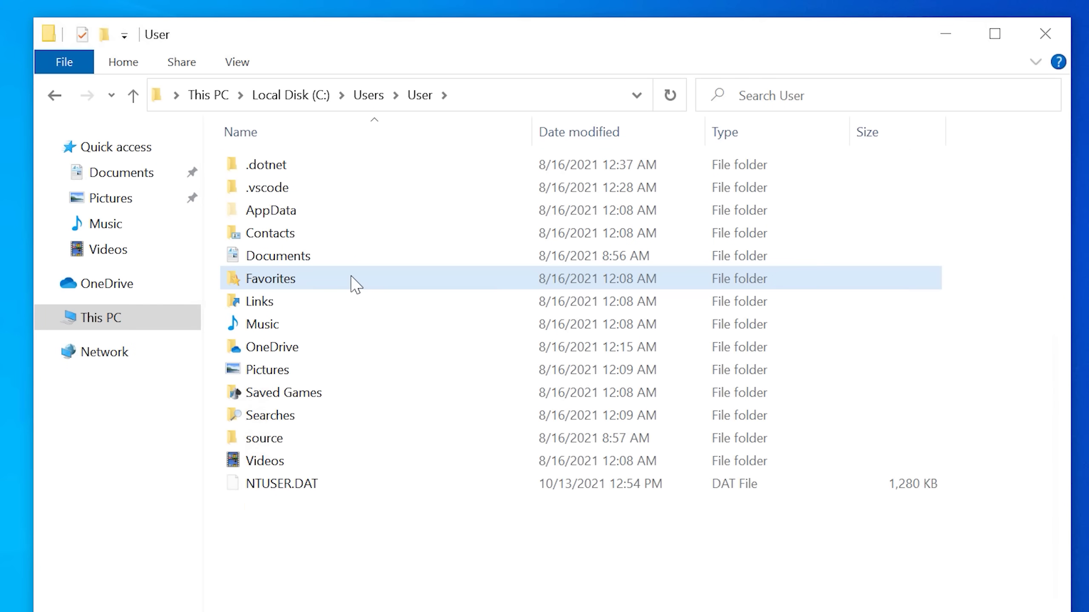
pyautogui.click(360, 307)
pyautogui.press('Delete')
pyautogui.press('Delete')
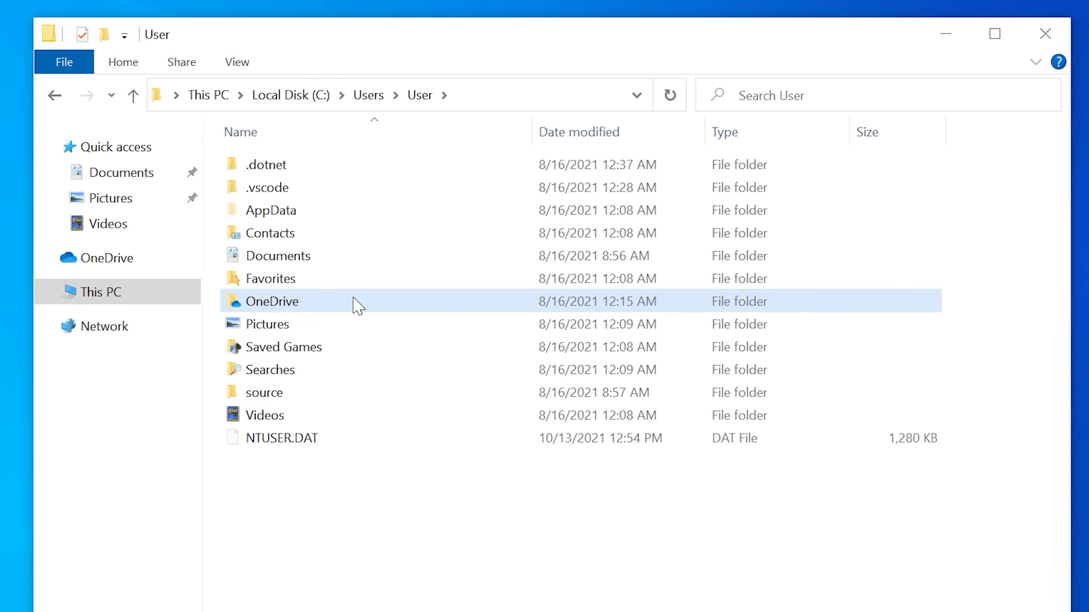
pyautogui.press('Delete')
pyautogui.click(343, 393)
pyautogui.press('Delete')
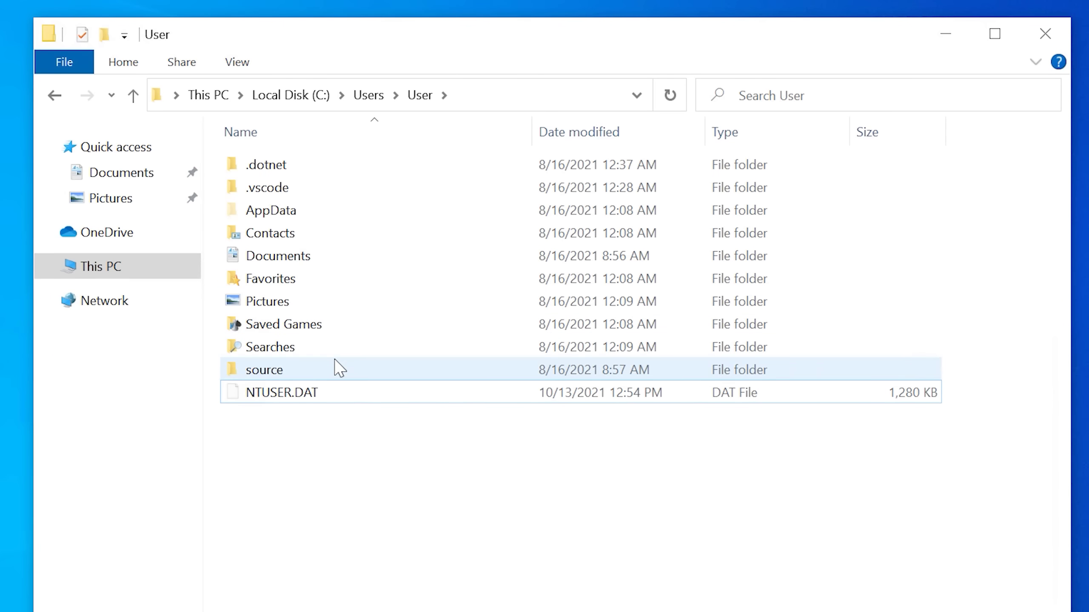
pyautogui.press('Delete')
pyautogui.press('Delete')
pyautogui.press('Delete')
pyautogui.press('Delete')
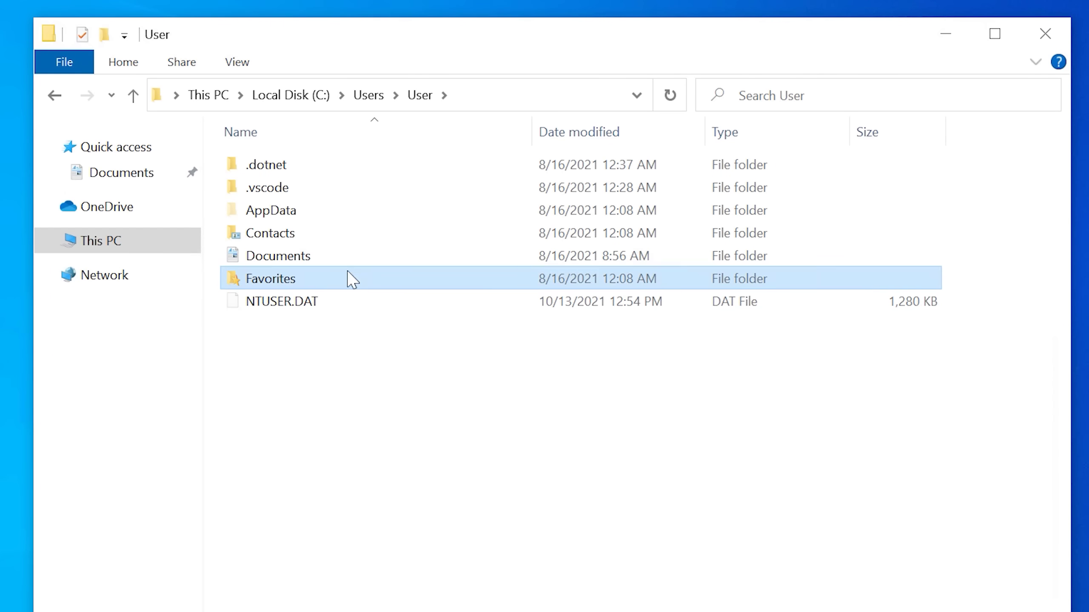
pyautogui.press('Delete')
pyautogui.press('Delete')
pyautogui.press('Delete')
pyautogui.click(349, 186)
pyautogui.press('Delete')
pyautogui.press('Delete')
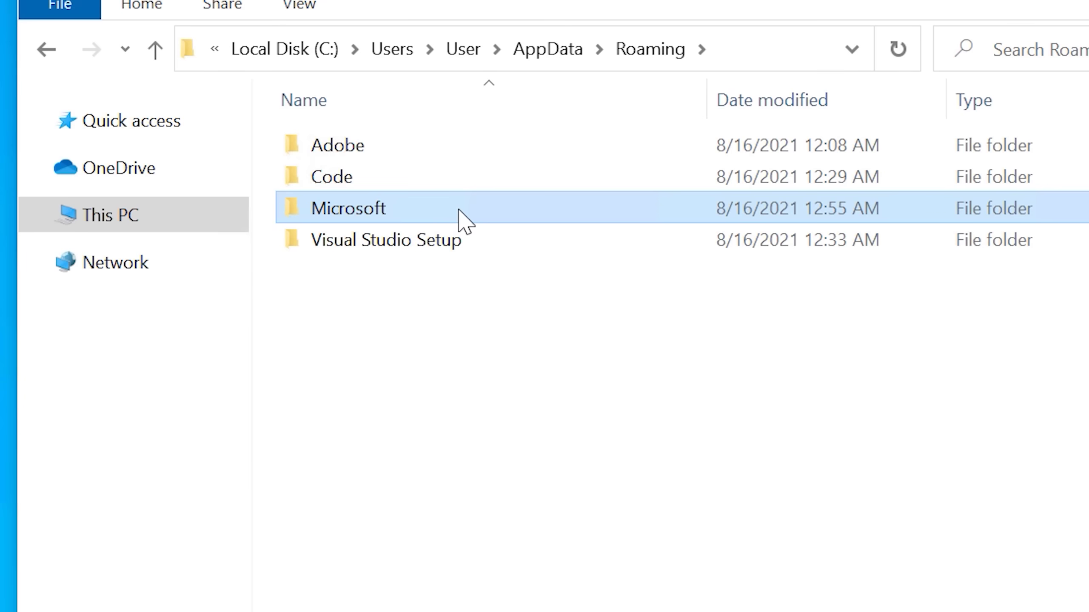
# - Open Roaming\Microsoft\Windows\Libraries and inspect the Pictures library's properties and locations
pyautogui.doubleClick(458, 210)
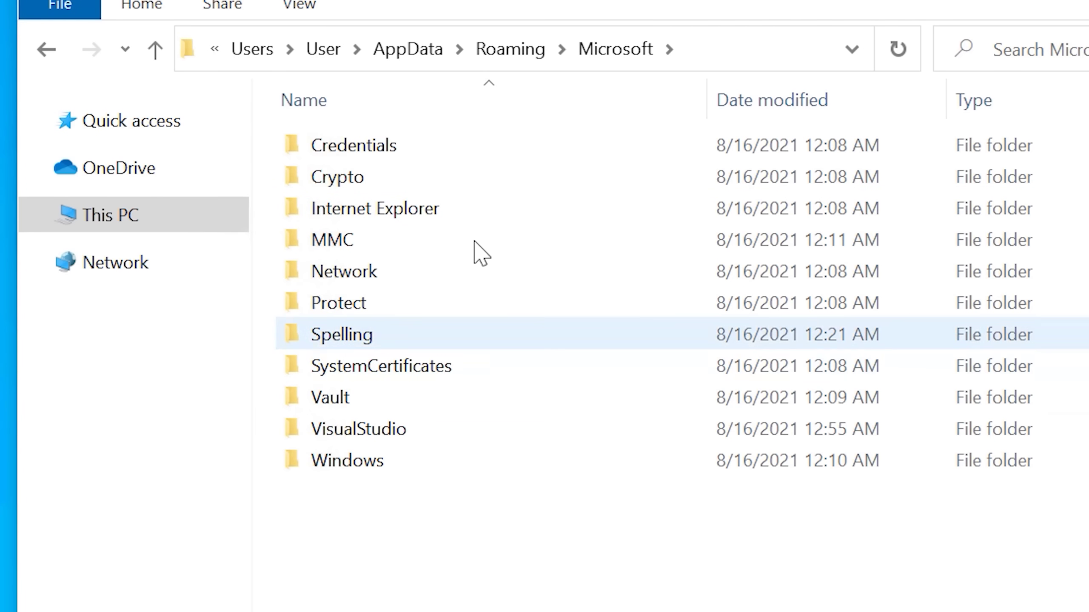
pyautogui.doubleClick(435, 470)
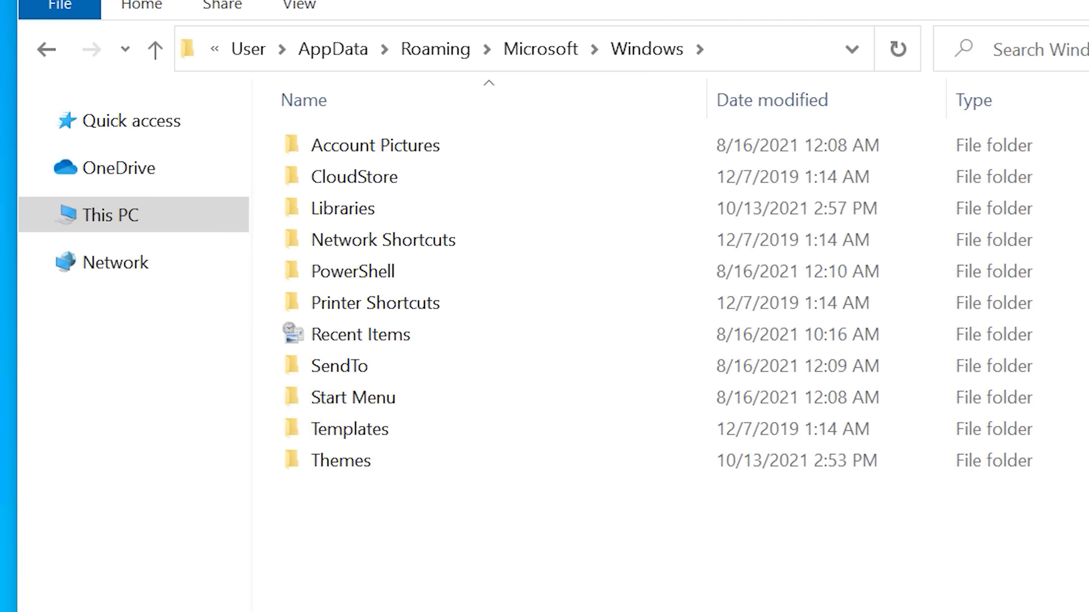
pyautogui.doubleClick(464, 210)
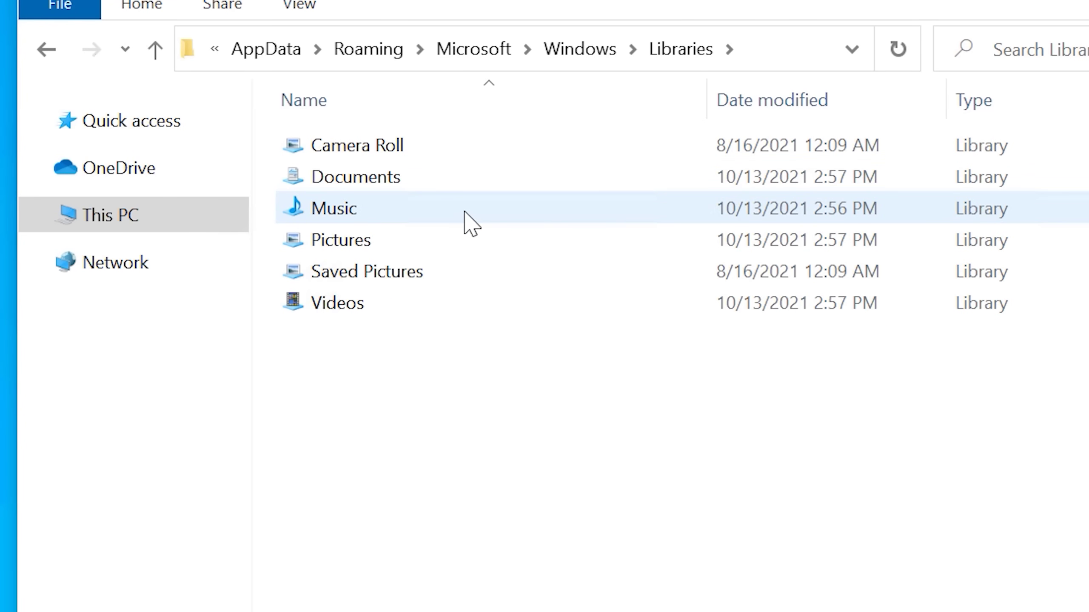
pyautogui.rightClick(326, 240)
pyautogui.press('r')
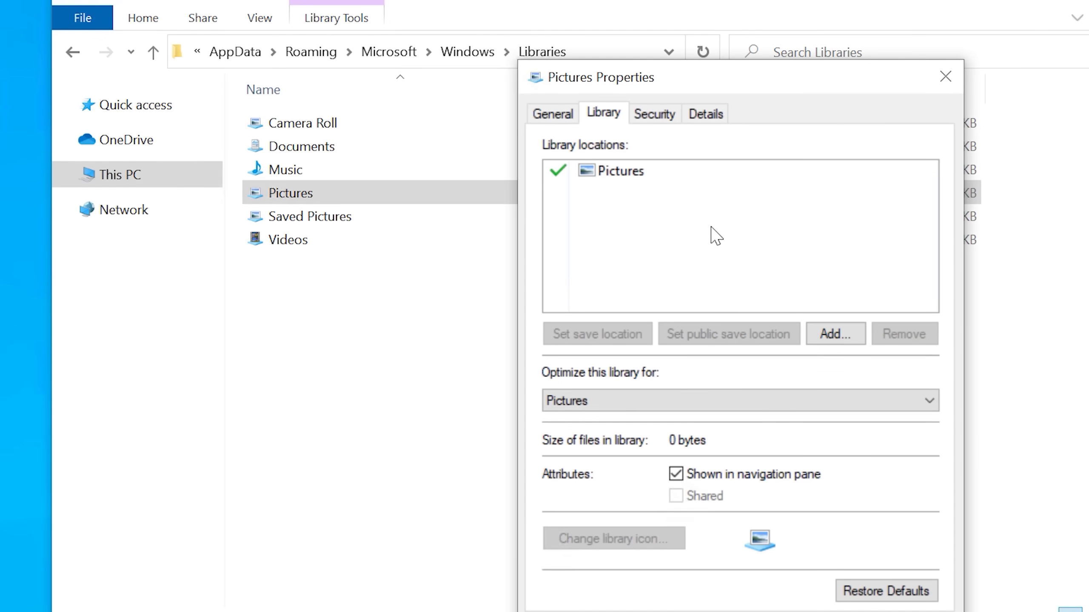
pyautogui.click(553, 113)
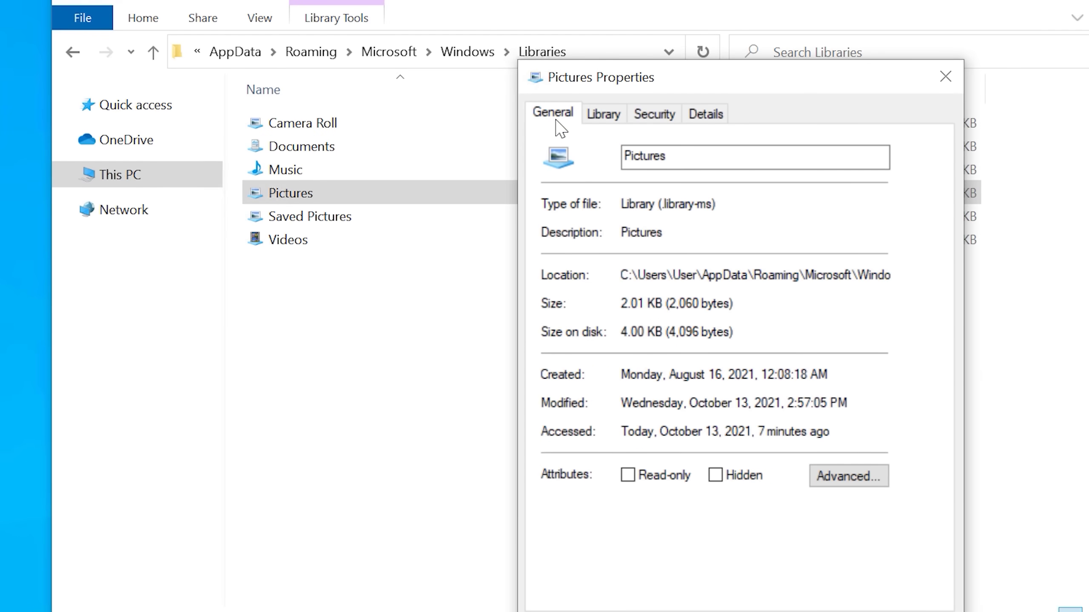
pyautogui.click(598, 120)
pyautogui.click(619, 172)
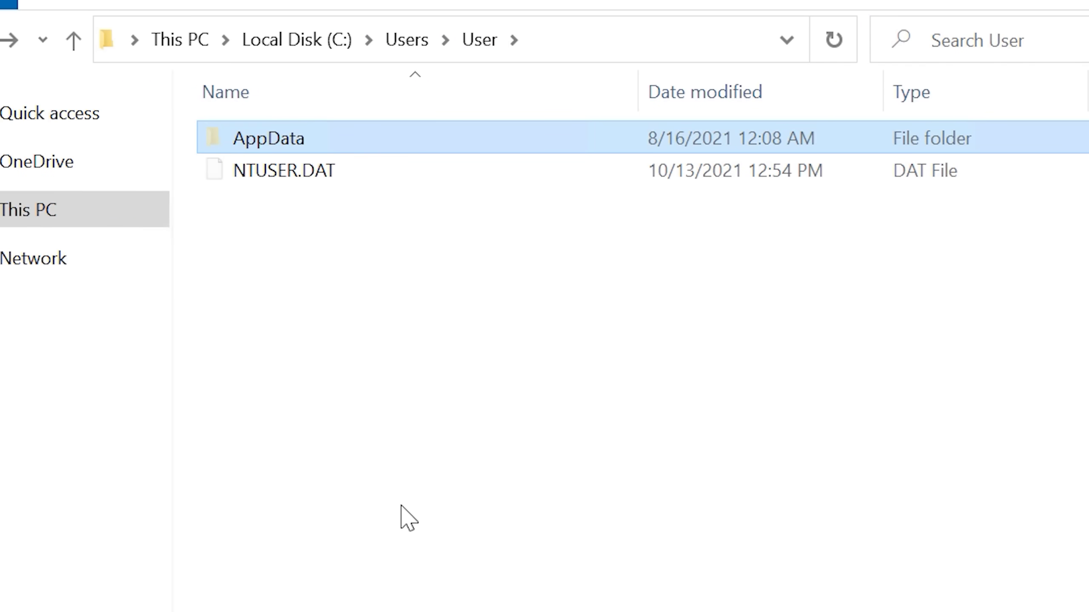
# - Try recycling AppData, retry on the Folder In Use error, then dismiss it
pyautogui.press('Delete')
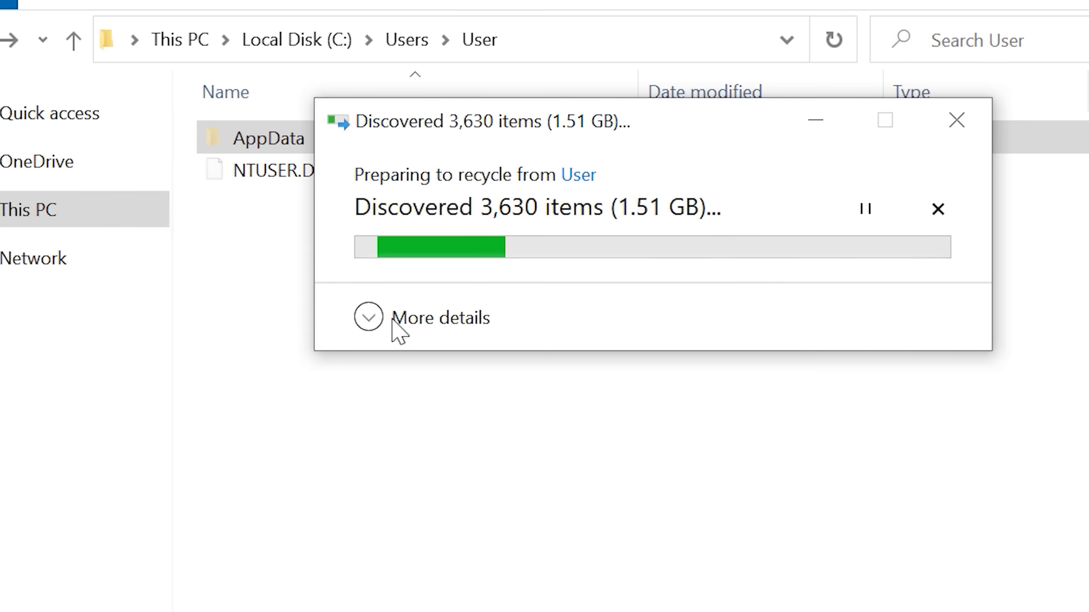
pyautogui.click(394, 326)
pyautogui.moveTo(570, 121)
pyautogui.mouseDown()
pyautogui.moveTo(647, 238)
pyautogui.moveTo(676, 256)
pyautogui.mouseUp()
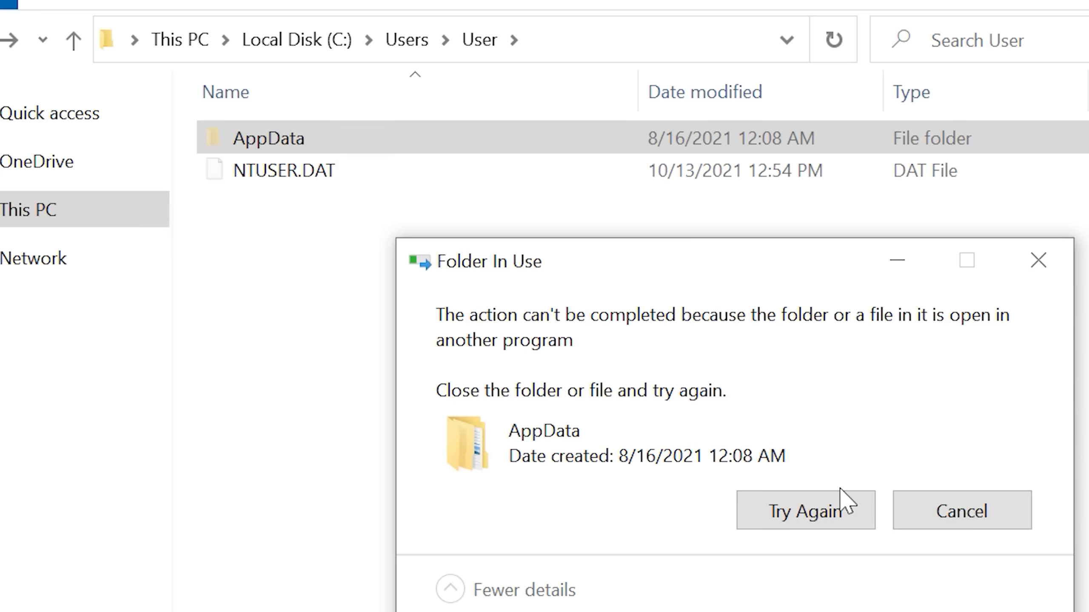
pyautogui.click(841, 506)
pyautogui.click(838, 521)
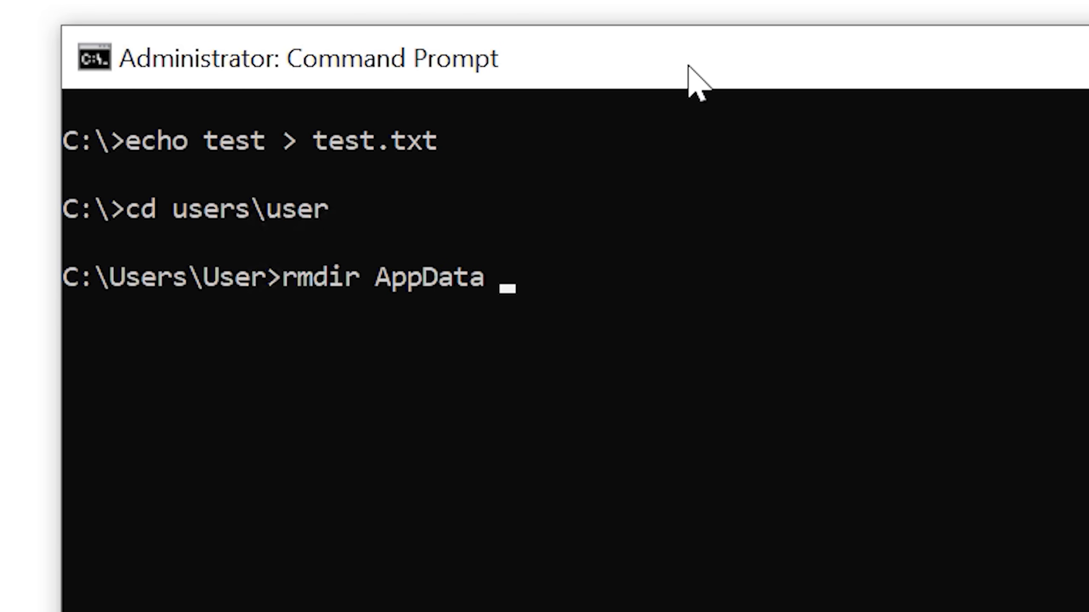
# - Confirm rmdir AppData /s with y and widen the console to read the in-use errors
pyautogui.write('y')
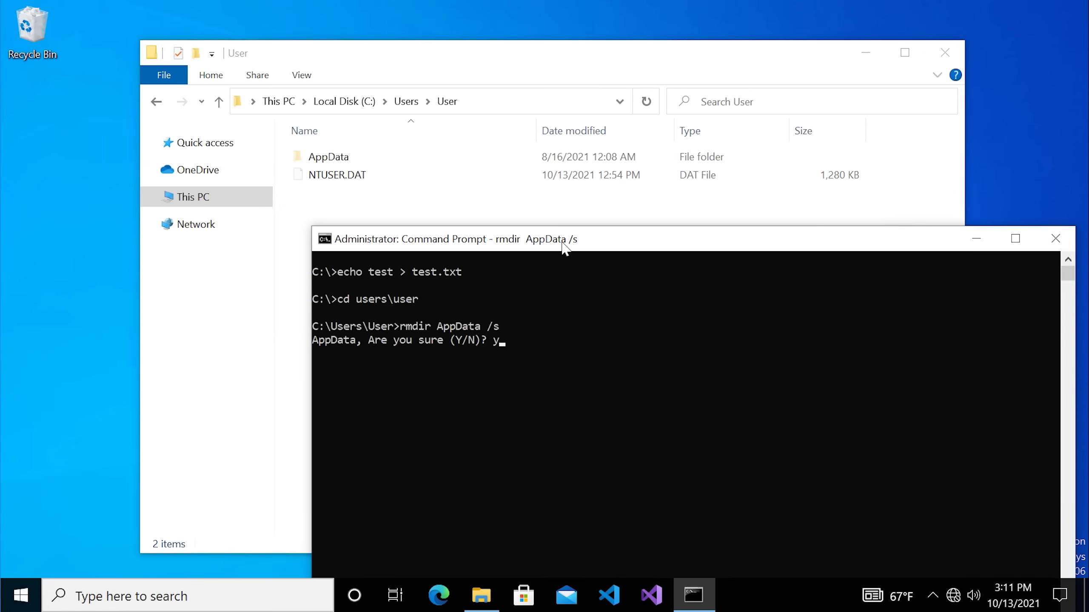
pyautogui.press('Return')
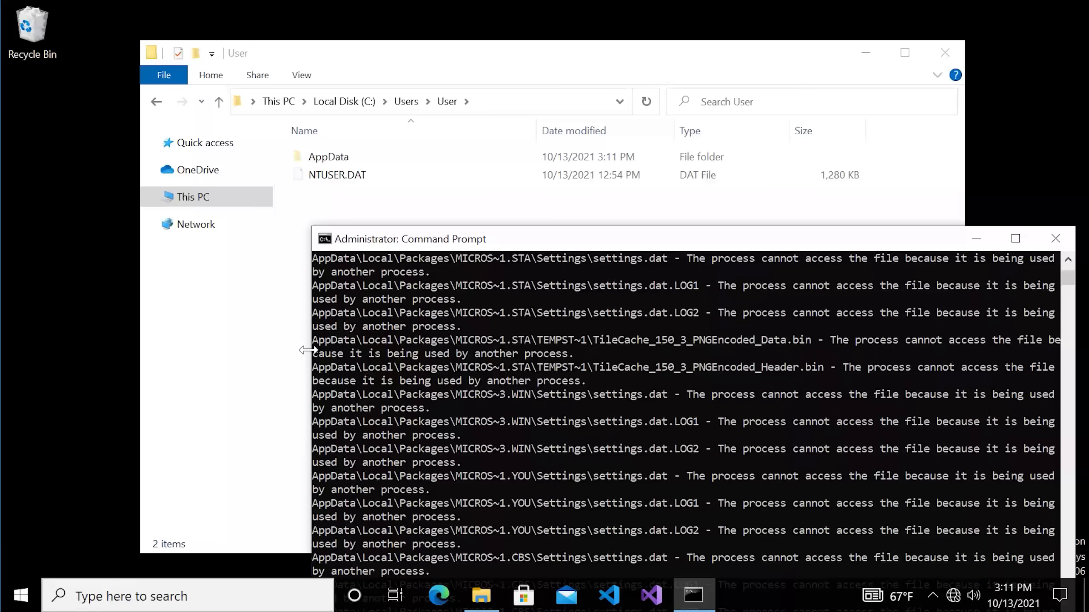
pyautogui.moveTo(307, 350); pyautogui.dragTo(26, 356)
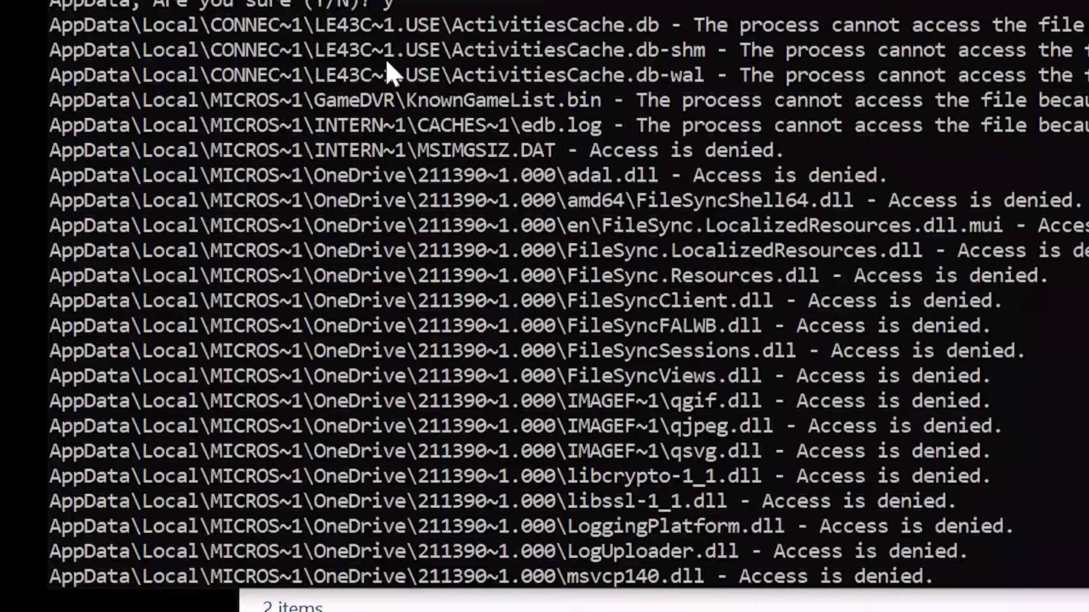
pyautogui.rightClick(484, 334)
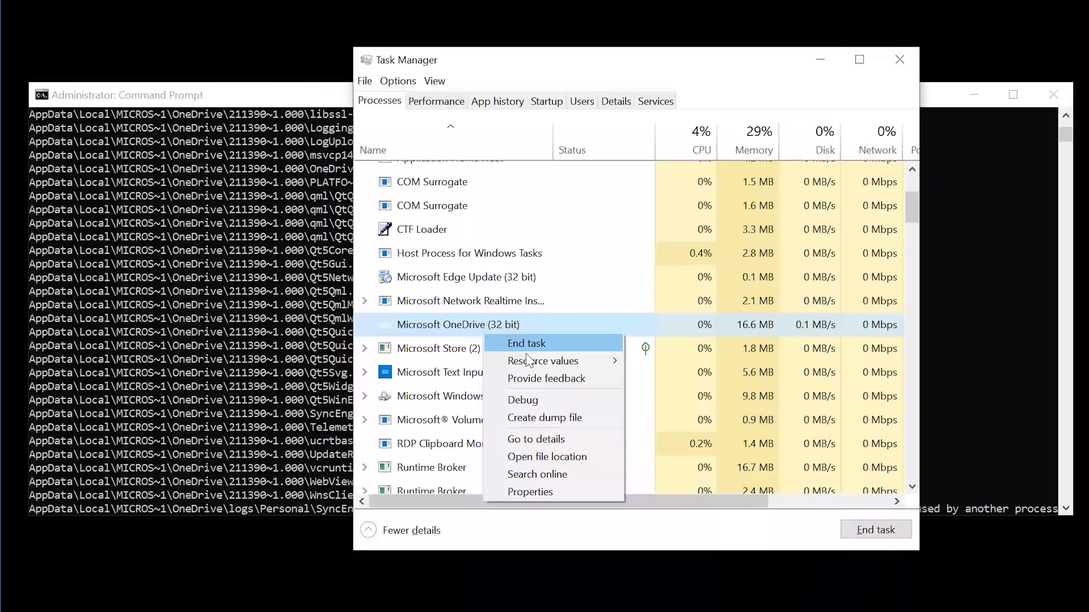
# - End Microsoft OneDrive and rerun the AppData deletion, scrolling through the locked-file errors
pyautogui.click(537, 344)
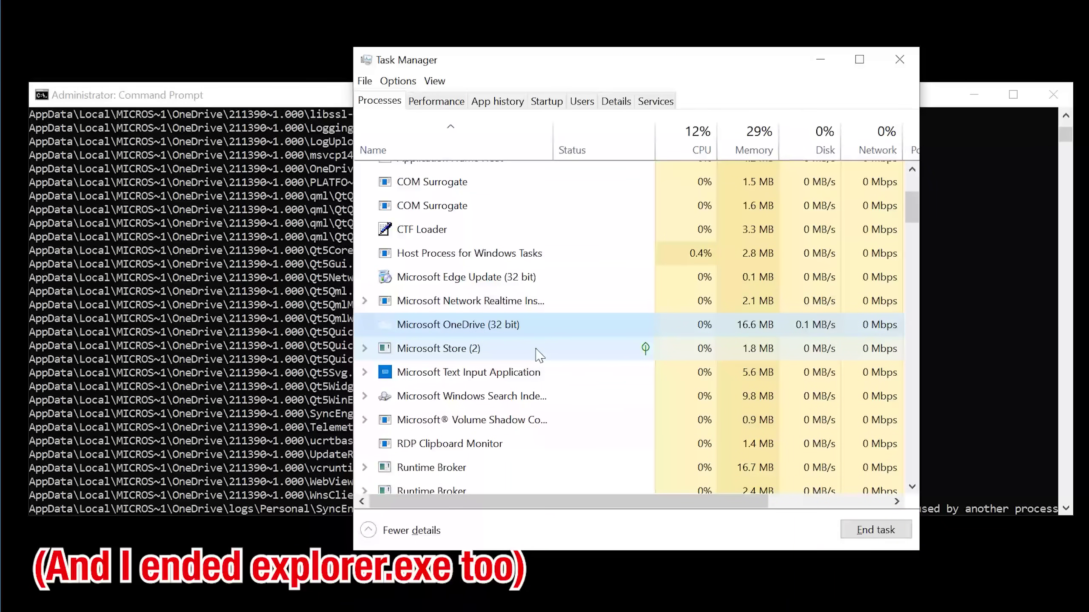
pyautogui.click(325, 327)
pyautogui.press('Return')
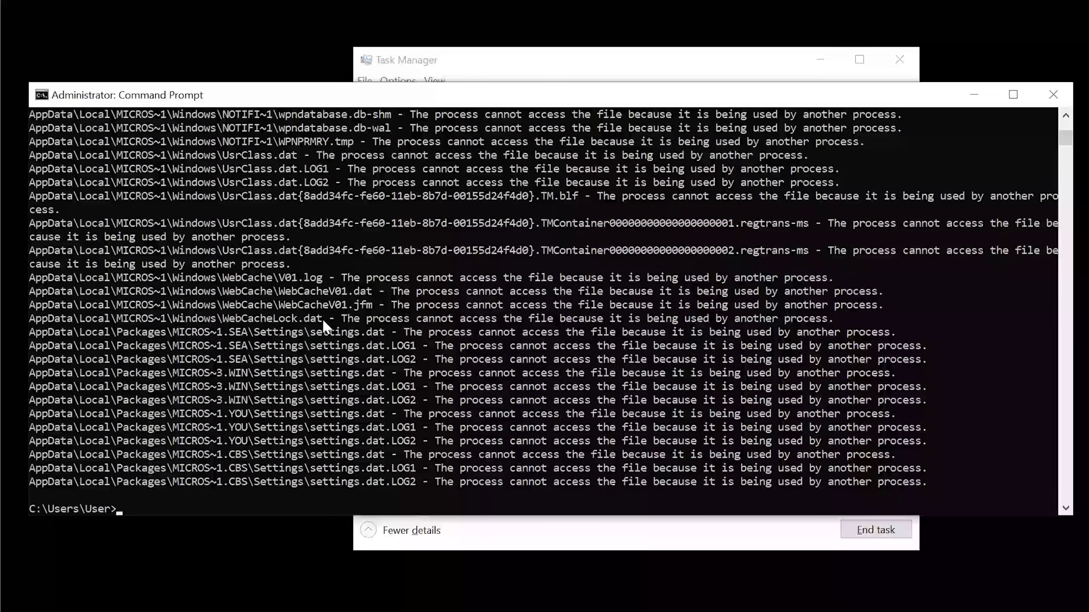
pyautogui.scroll(9, 323, 318)
pyautogui.scroll(-4, 318, 329)
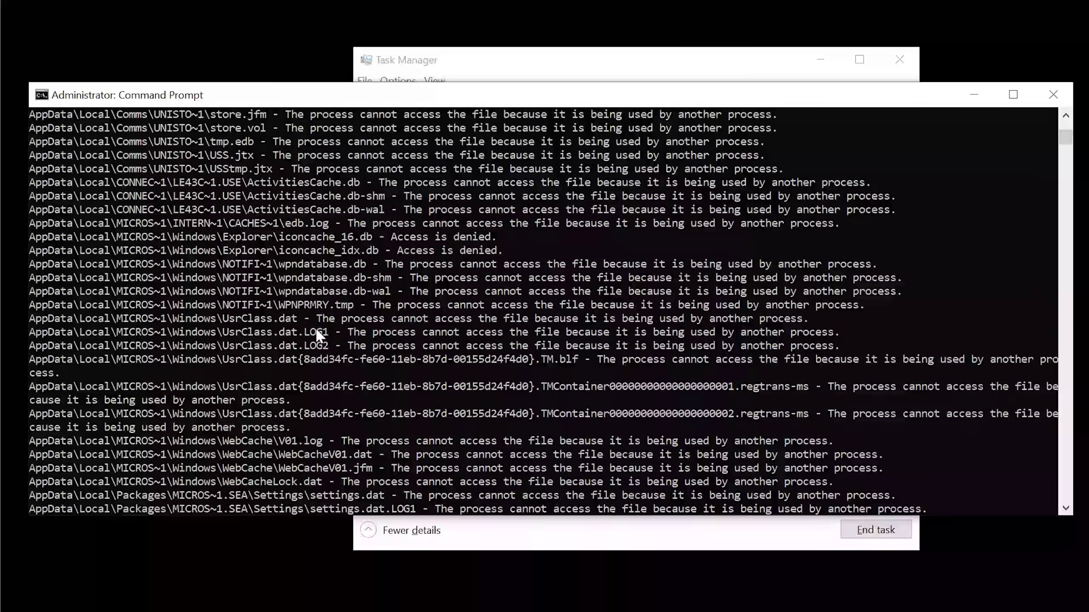
pyautogui.scroll(-6, 317, 328)
pyautogui.scroll(4, 315, 327)
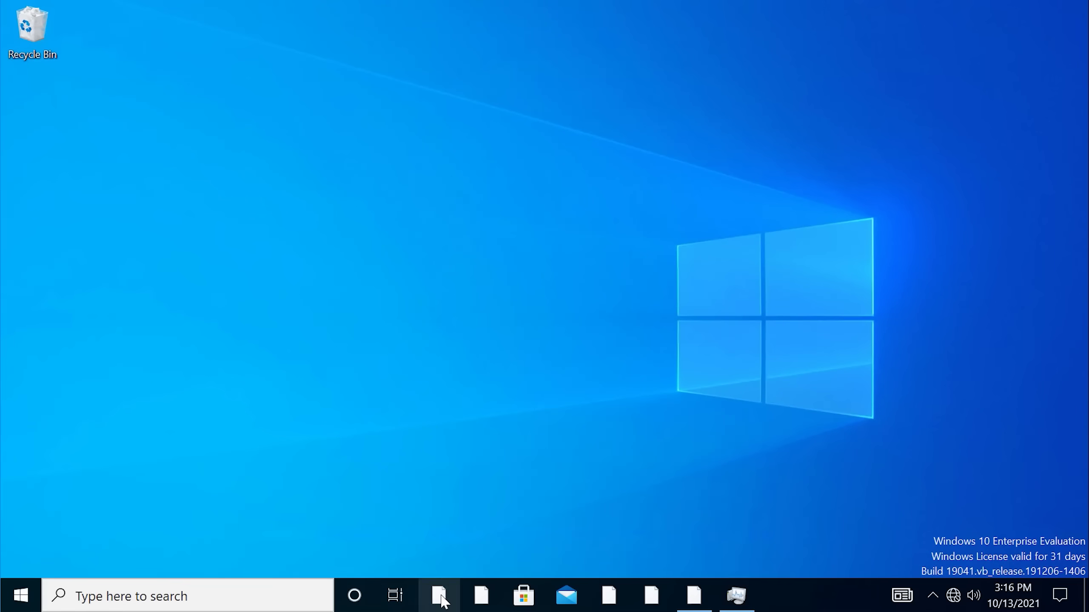
pyautogui.click(440, 597)
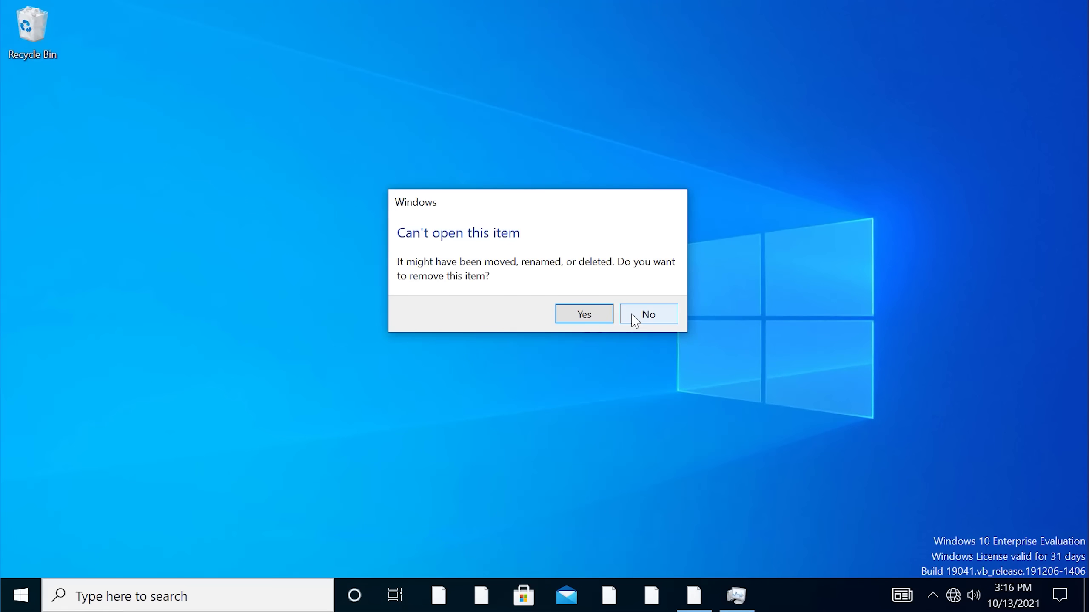
# - Dismiss the missing-item errors from two pinned shortcuts, then open and close Microsoft Store
pyautogui.click(632, 315)
pyautogui.click(482, 596)
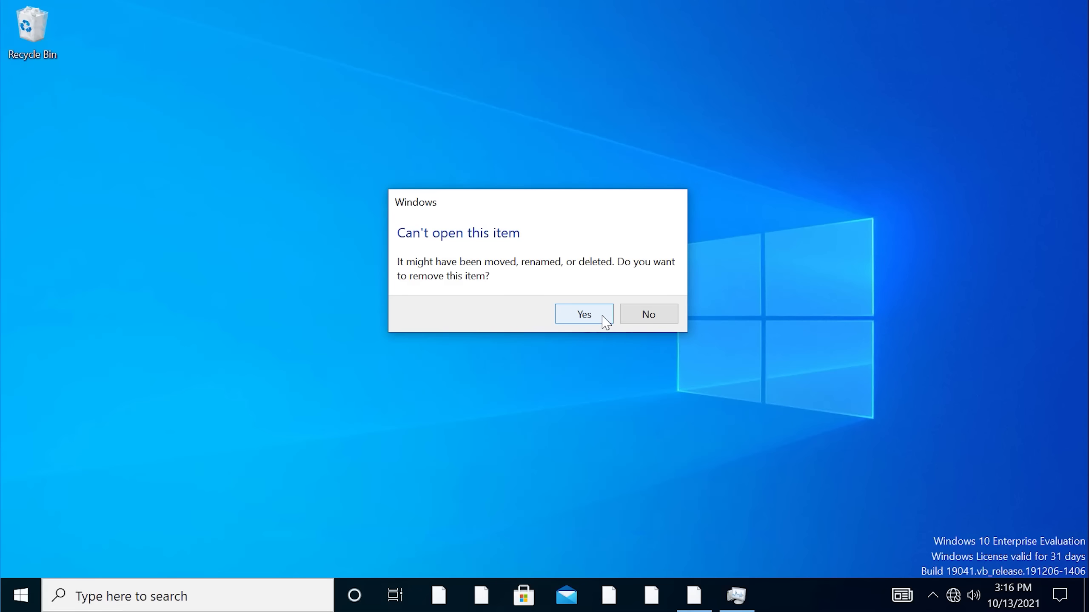
pyautogui.click(651, 316)
pyautogui.click(535, 606)
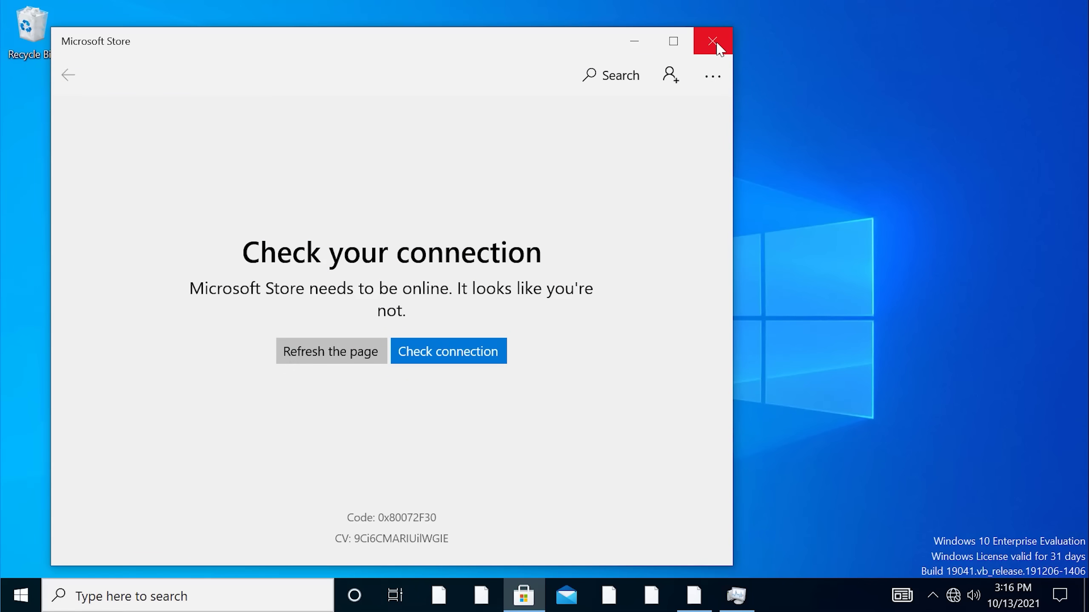
pyautogui.click(718, 49)
# - Dismiss another missing-item error, open and close Mail, then launch File Explorer from Start
pyautogui.click(607, 596)
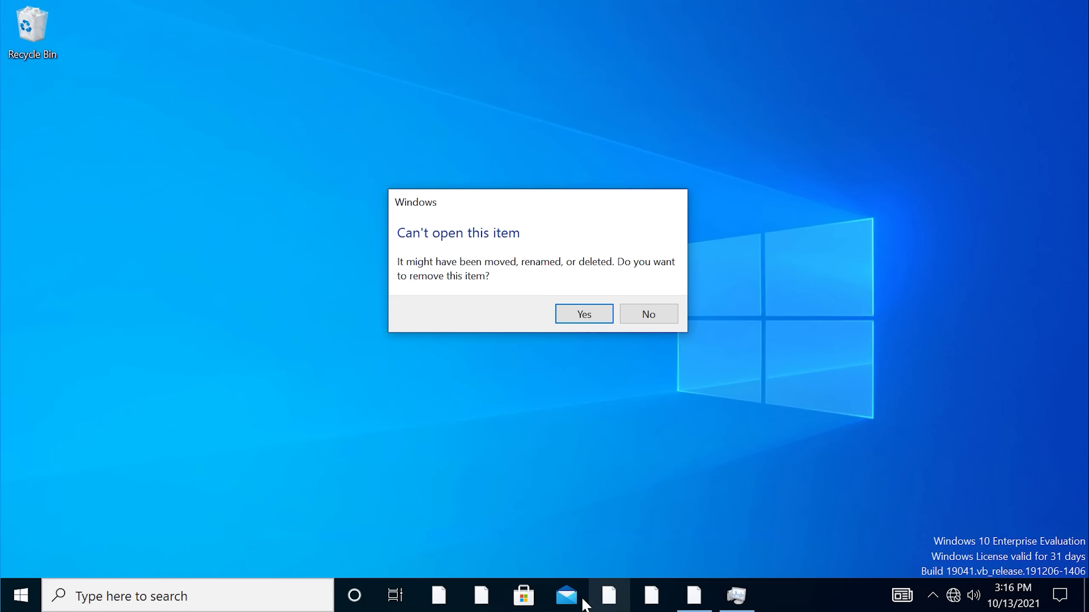
pyautogui.click(649, 316)
pyautogui.click(571, 601)
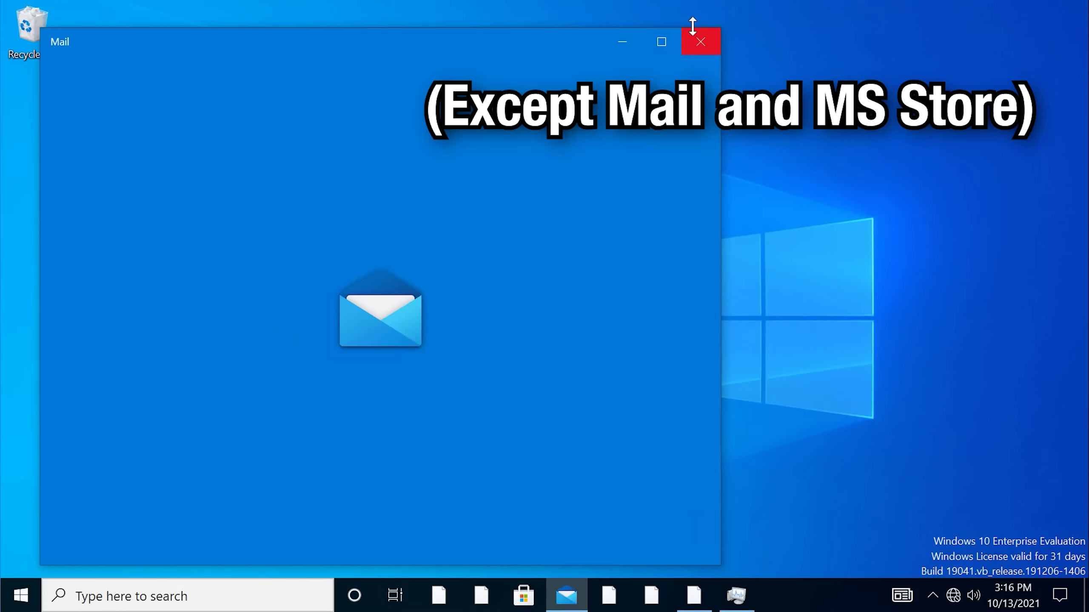
pyautogui.click(701, 41)
pyautogui.press('super')
pyautogui.click(24, 437)
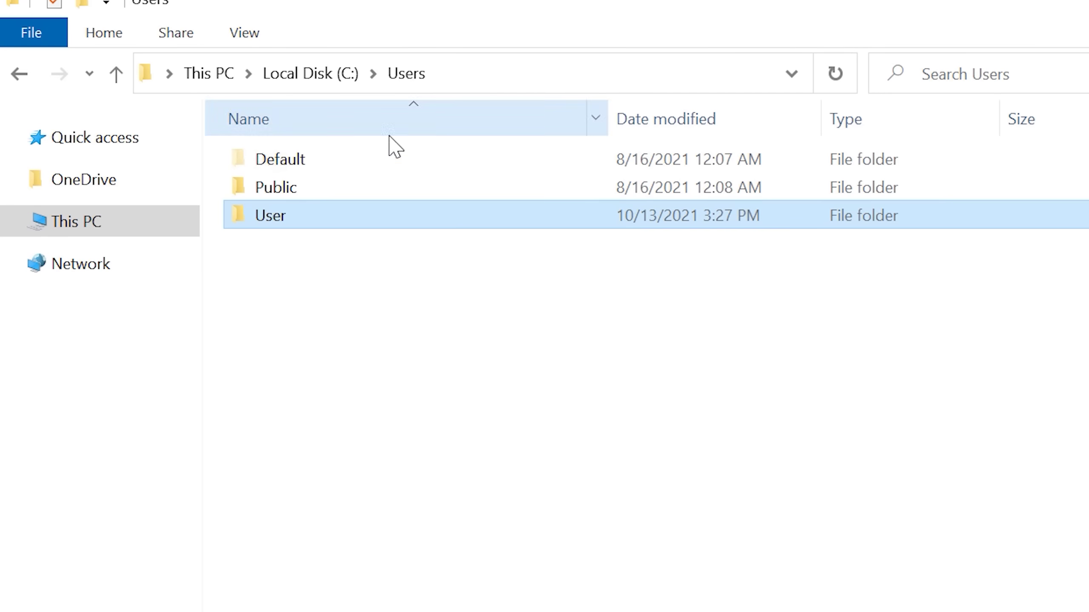
# - Delete the Public and Default folders from C:\Users, granting administrator permission
pyautogui.click(564, 305)
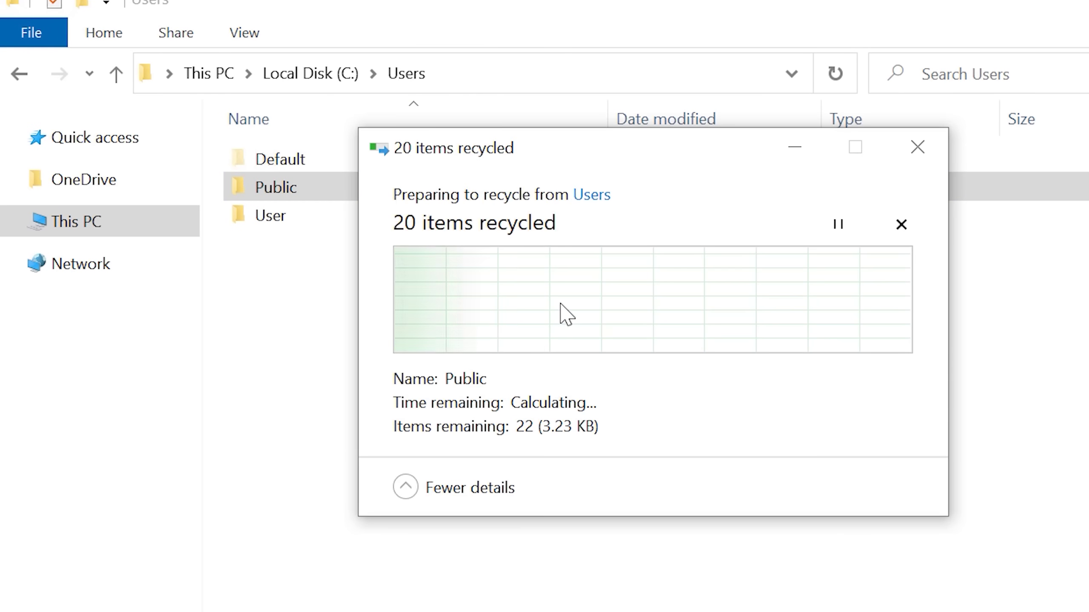
pyautogui.press('Delete')
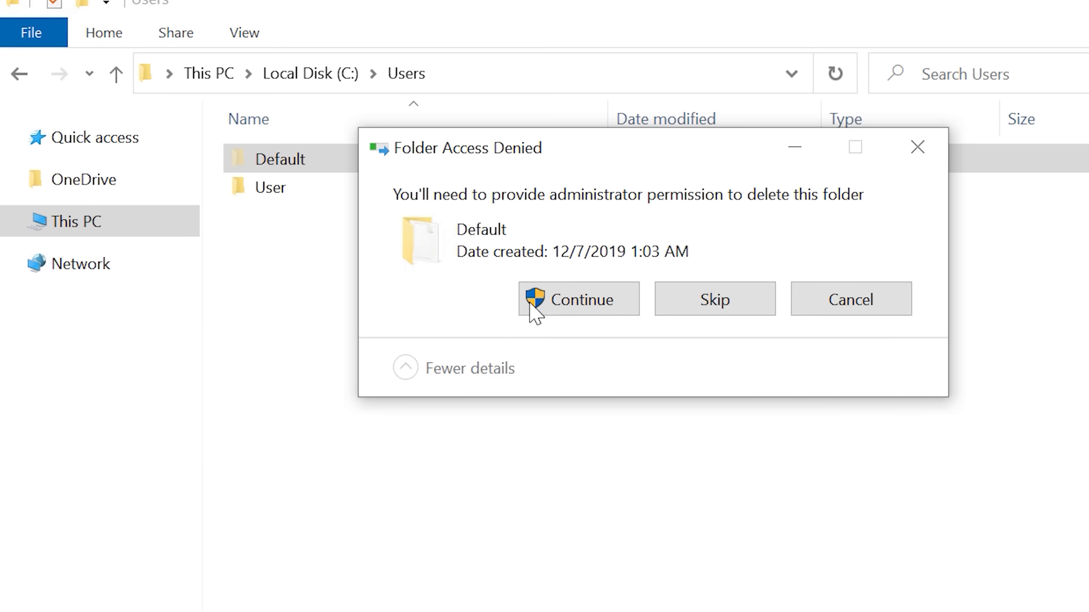
pyautogui.click(532, 307)
# - Browse User\AppData\Local, then LocalLow\Microsoft\Internet Explorer
pyautogui.doubleClick(312, 160)
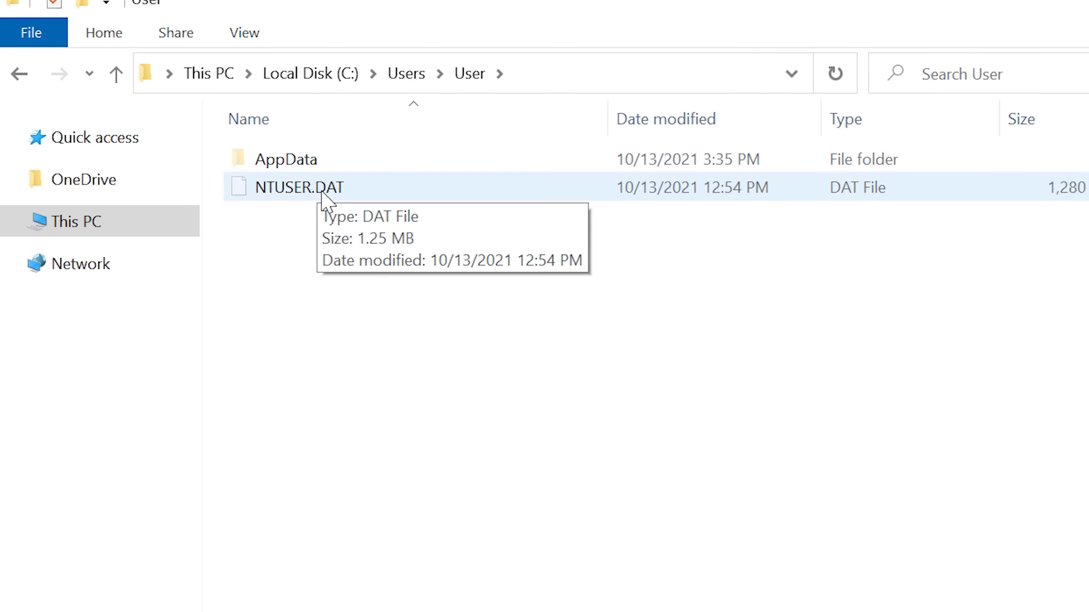
pyautogui.doubleClick(336, 162)
pyautogui.click(336, 161)
pyautogui.doubleClick(335, 159)
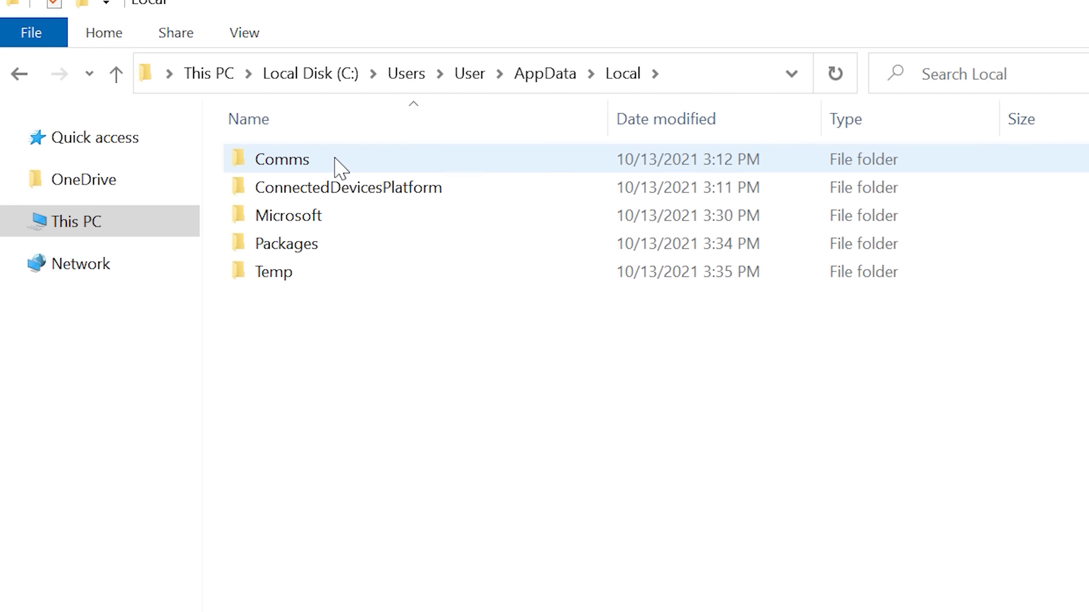
pyautogui.click(19, 74)
pyautogui.click(306, 191)
pyautogui.doubleClick(306, 191)
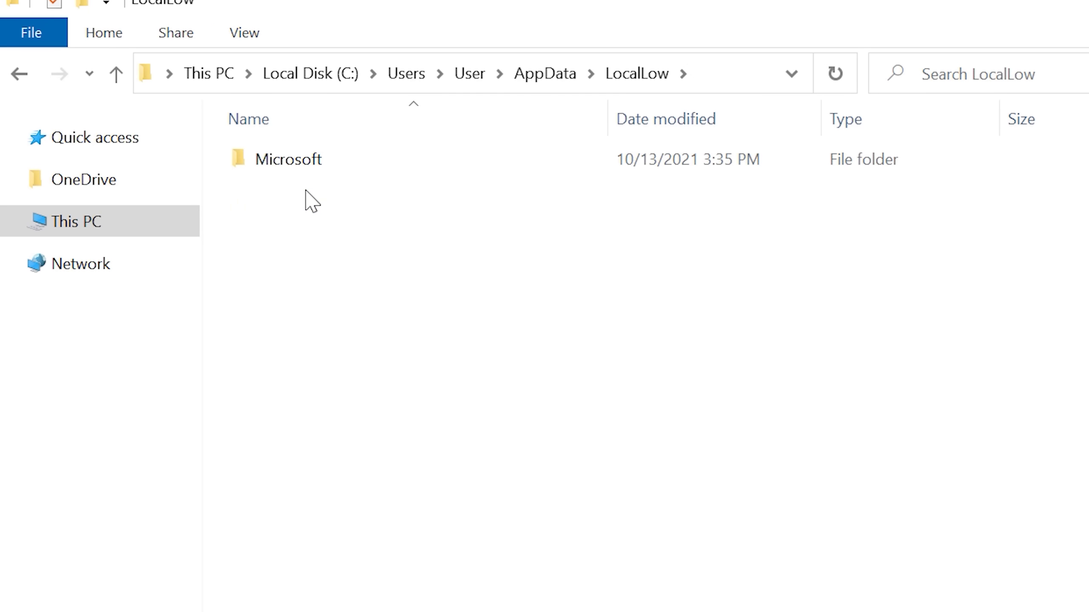
pyautogui.doubleClick(306, 160)
pyautogui.doubleClick(307, 158)
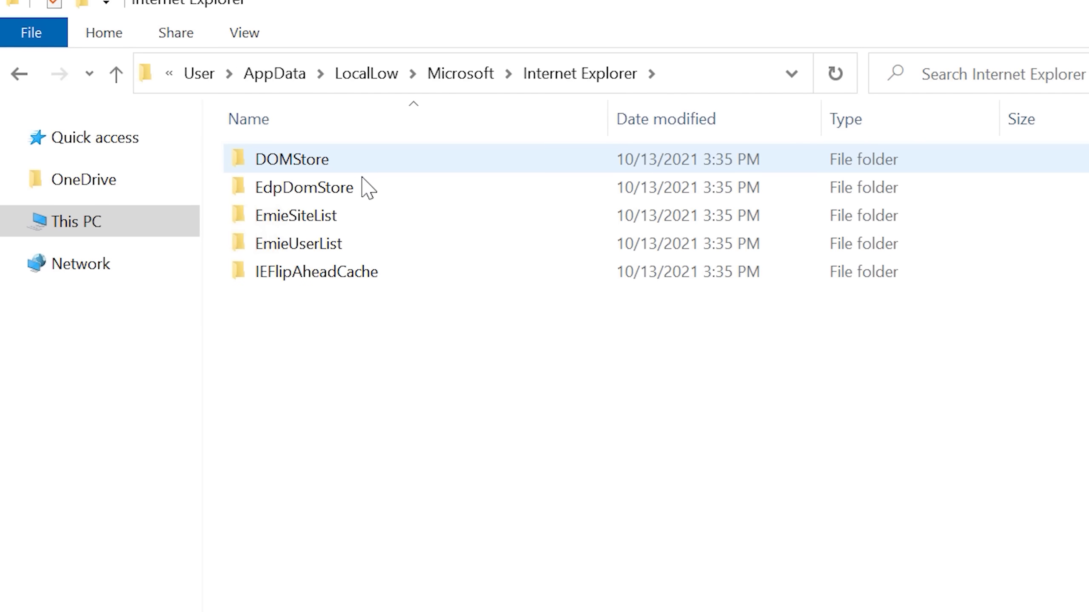
# - Delete LocalLow, refresh AppData to see it return, recheck LocalLow\Microsoft, then go back to AppData
pyautogui.hotkey('alt', 'Up')
pyautogui.hotkey('alt', 'Up')
pyautogui.hotkey('alt', 'Up')
pyautogui.press('Delete')
pyautogui.rightClick(455, 282)
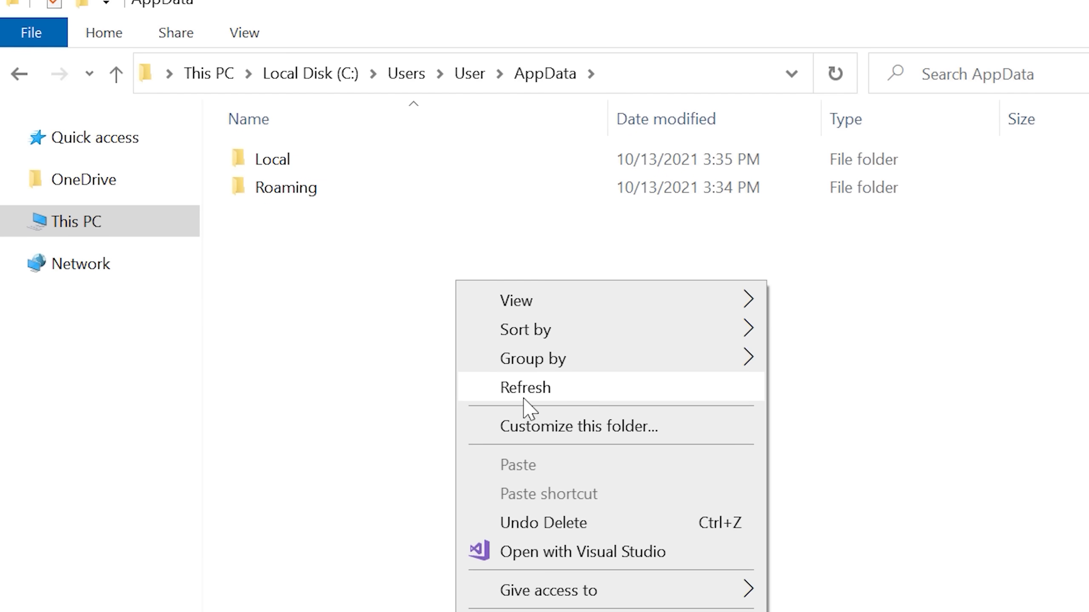
pyautogui.click(524, 391)
pyautogui.doubleClick(316, 191)
pyautogui.doubleClick(317, 163)
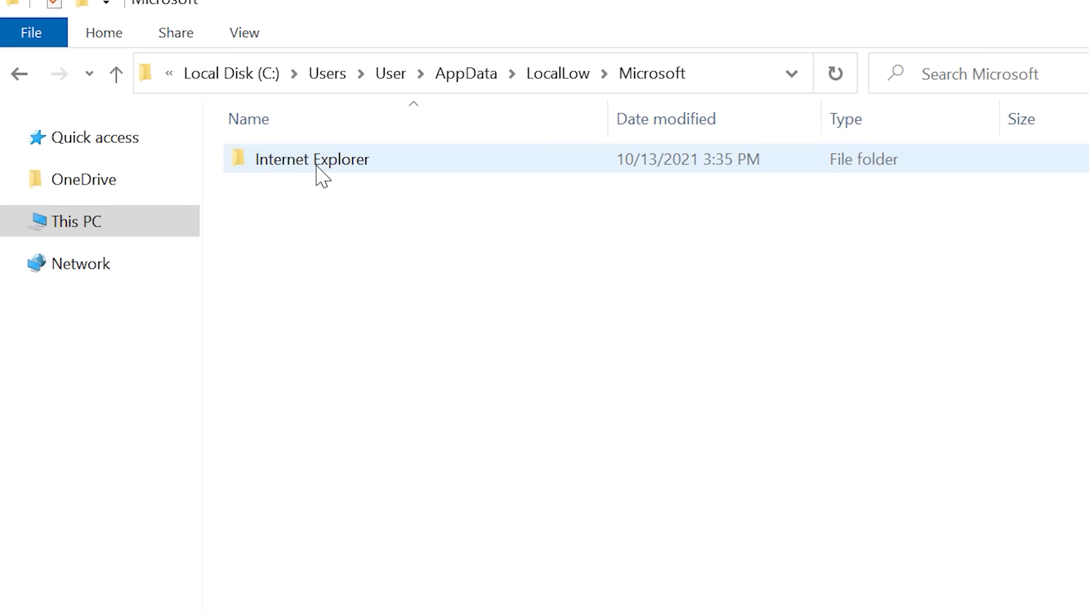
pyautogui.hotkey('alt', 'Up')
pyautogui.hotkey('alt', 'Up')
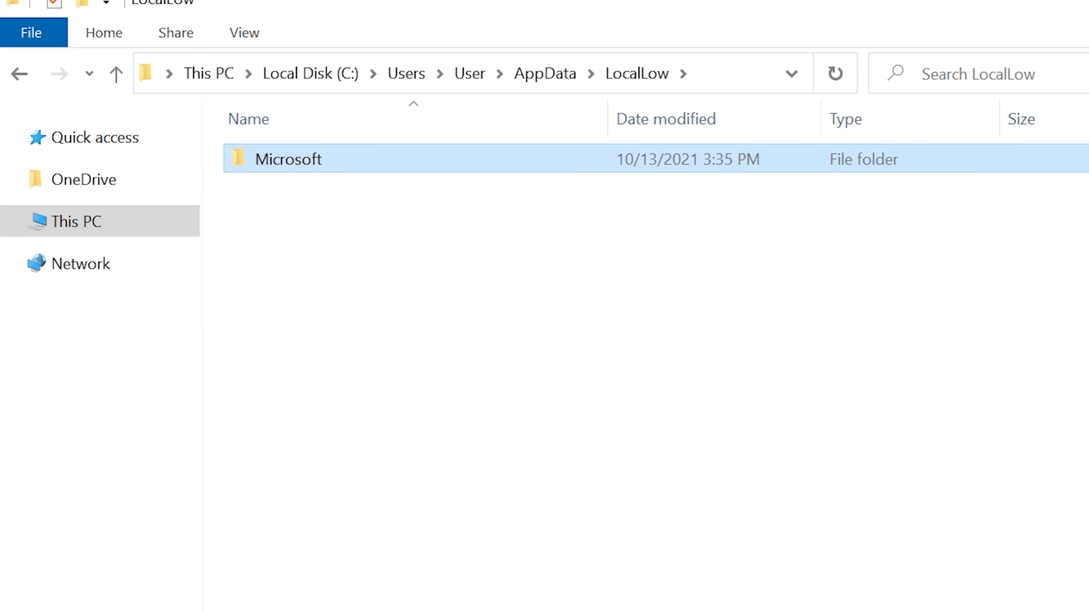
pyautogui.click(558, 335)
pyautogui.click(541, 76)
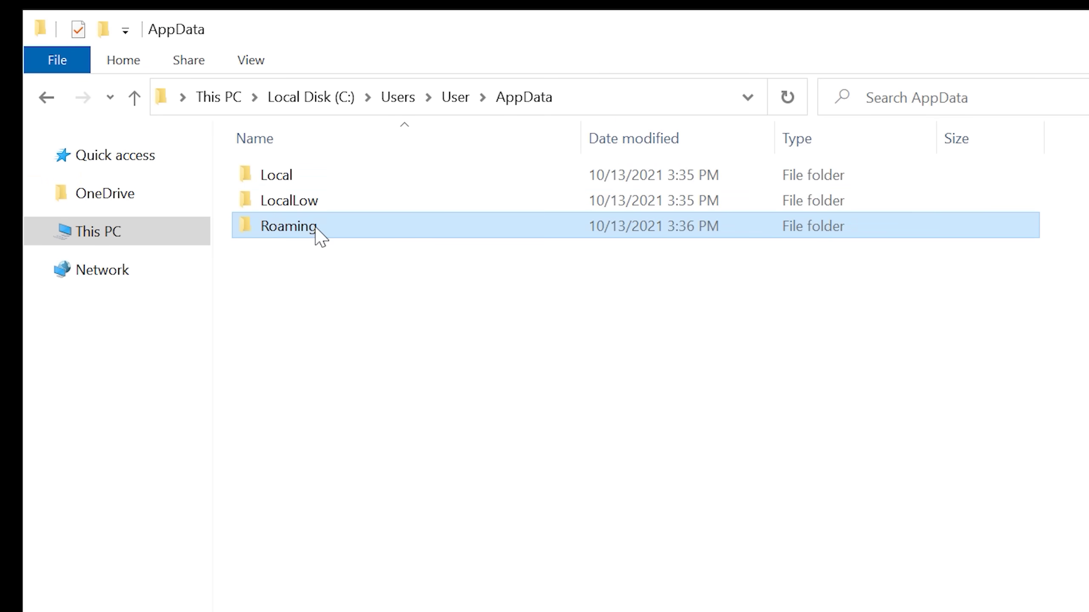
# - Delete the Microsoft folder inside Roaming twice, refreshing to confirm it is gone
pyautogui.doubleClick(313, 226)
pyautogui.click(298, 177)
pyautogui.press('Delete')
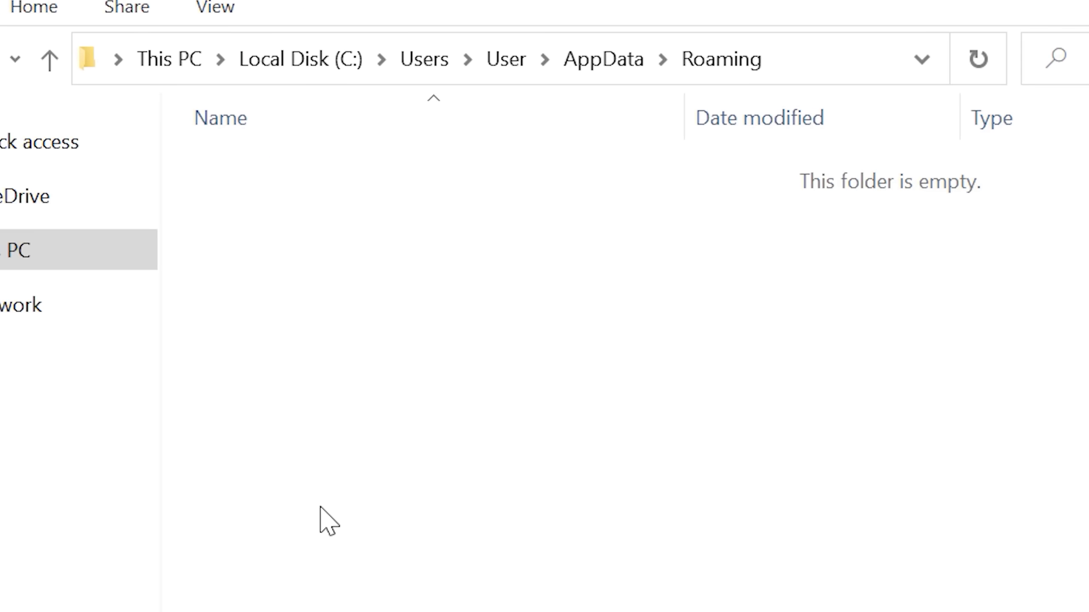
pyautogui.rightClick(323, 512)
pyautogui.click(428, 121)
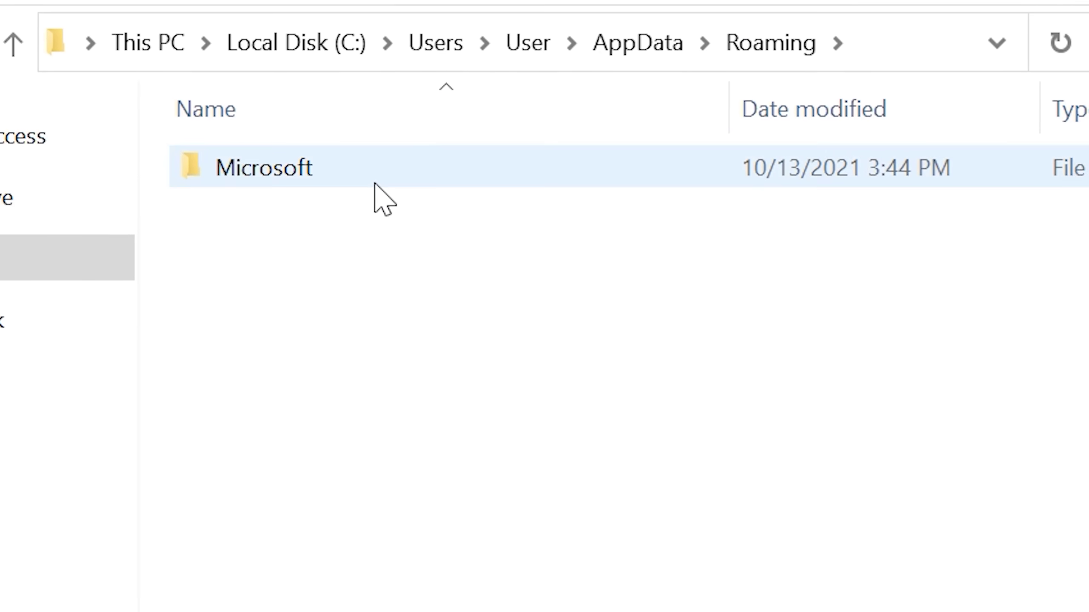
pyautogui.click(376, 182)
pyautogui.press('Delete')
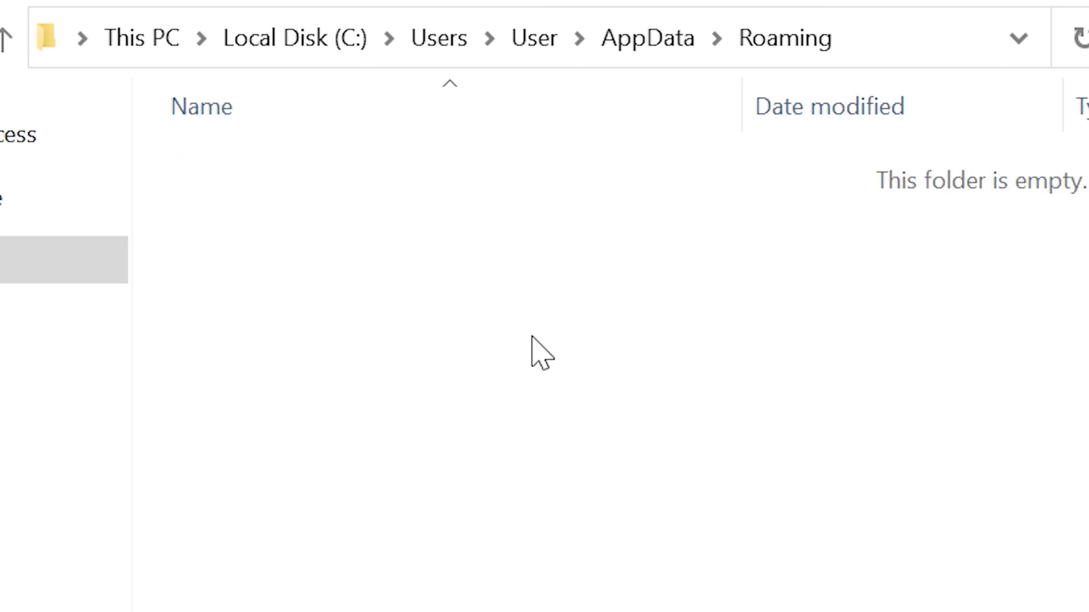
pyautogui.rightClick(532, 336)
pyautogui.click(644, 497)
pyautogui.hotkey('alt', 'Up')
# - Recheck the Roaming listing and view Roaming's Security permissions, cancelling without changes
pyautogui.rightClick(341, 198)
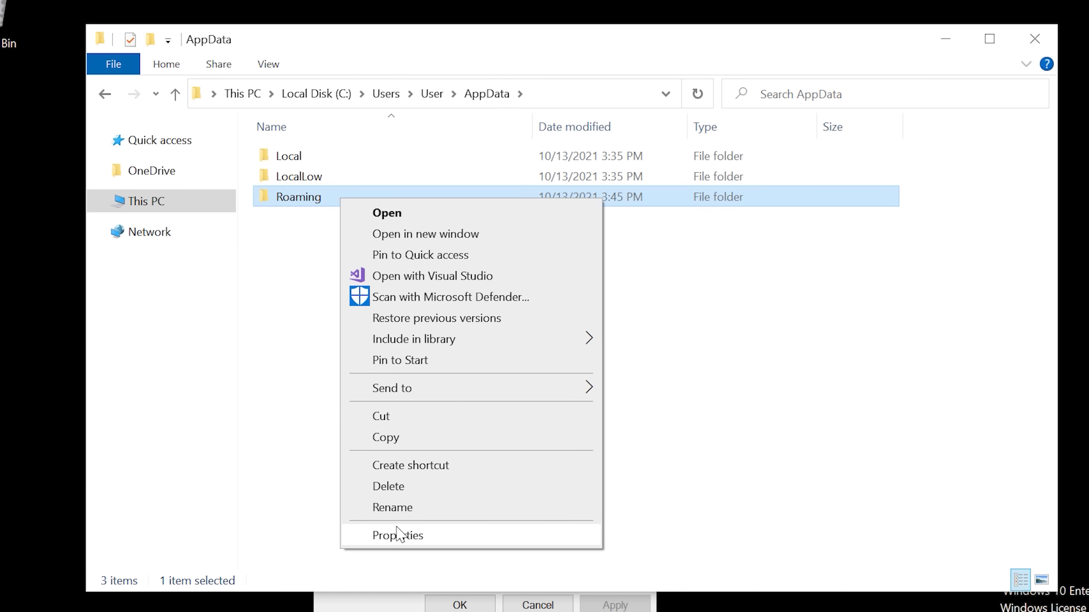
pyautogui.click(427, 536)
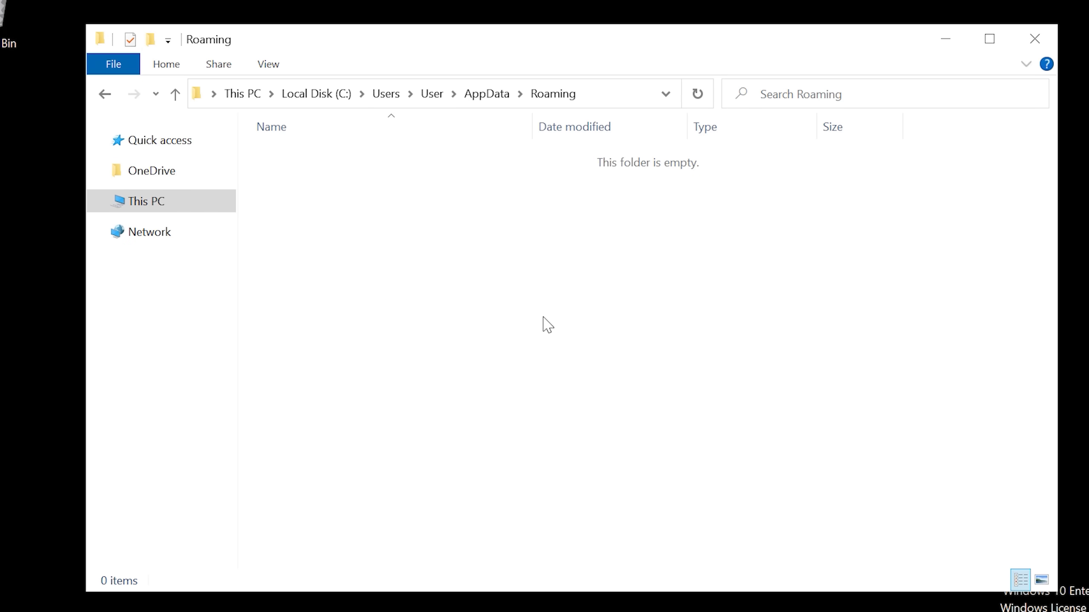
pyautogui.rightClick(544, 318)
pyautogui.click(571, 396)
pyautogui.click(472, 94)
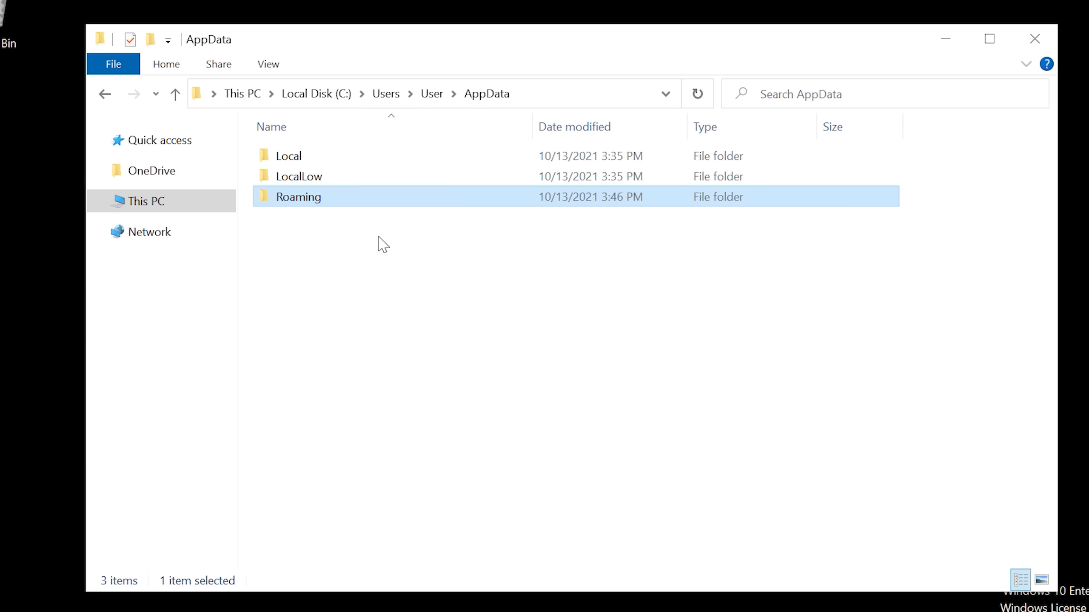
pyautogui.rightClick(332, 200)
pyautogui.click(411, 537)
pyautogui.click(453, 201)
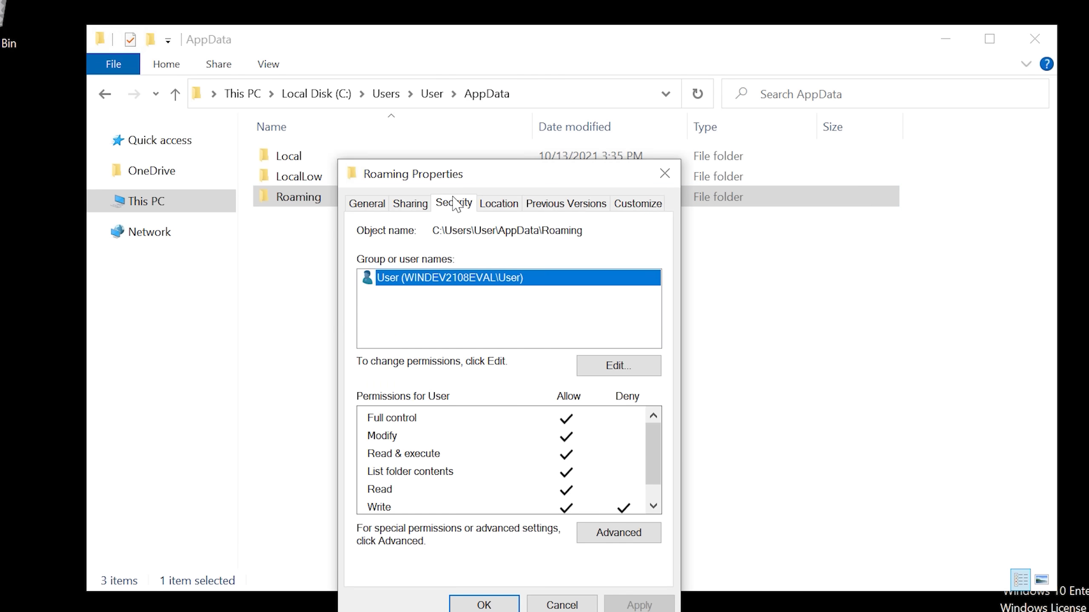
pyautogui.click(555, 607)
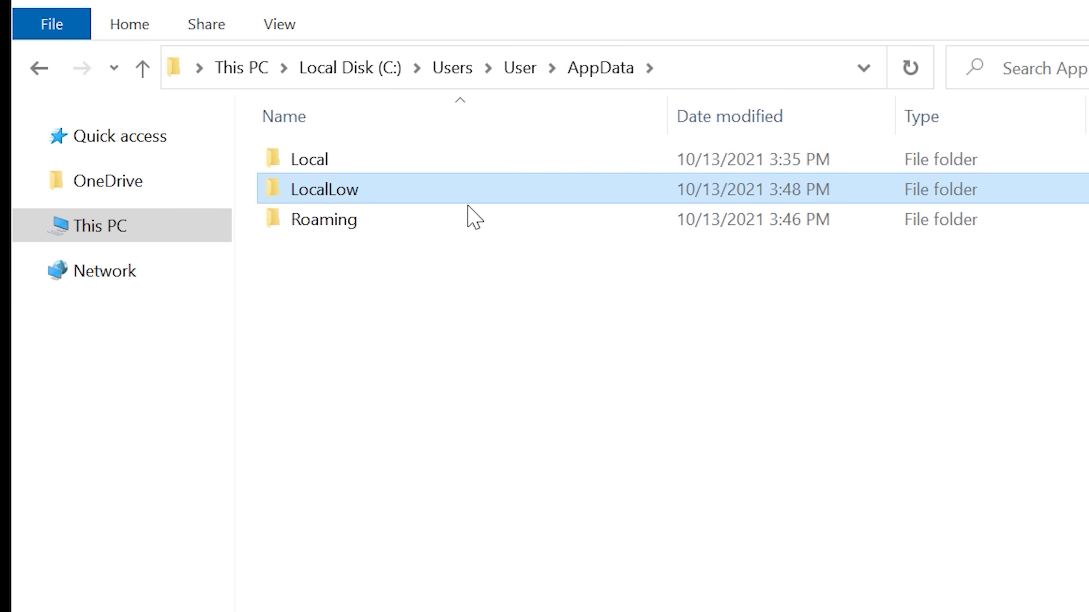
# - Refresh Roaming again, then open LocalLow and delete its Microsoft folder
pyautogui.doubleClick(384, 203)
pyautogui.rightClick(421, 331)
pyautogui.click(530, 446)
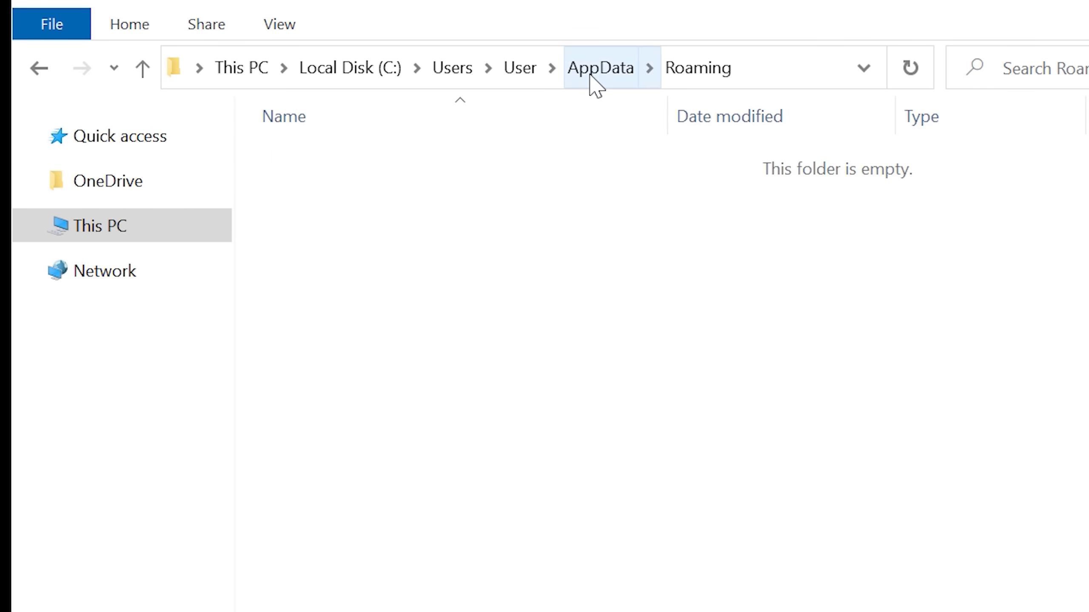
pyautogui.click(590, 85)
pyautogui.doubleClick(318, 186)
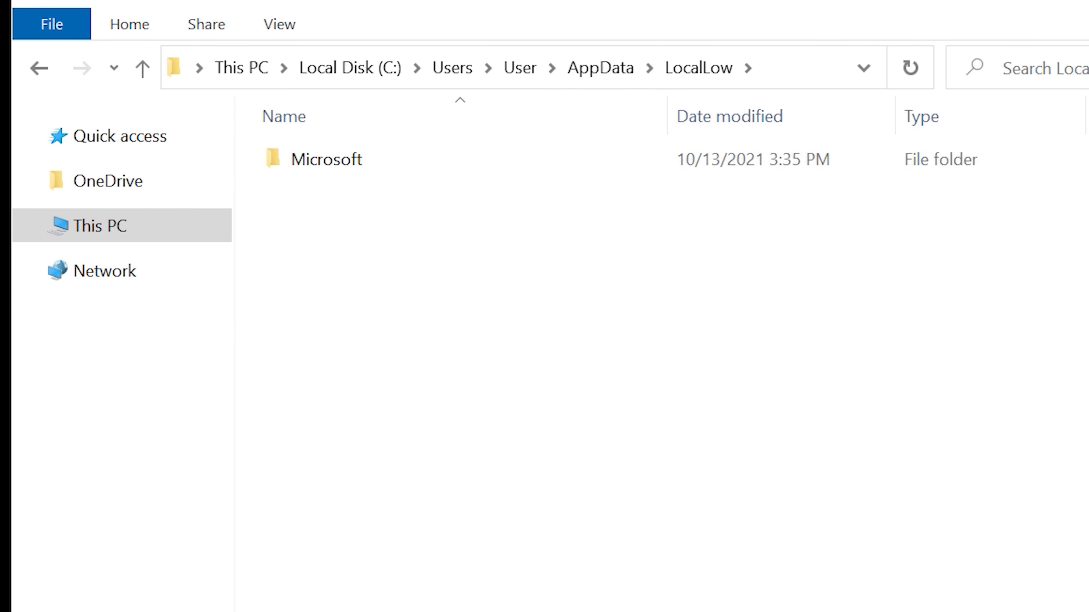
pyautogui.rightClick(363, 174)
pyautogui.click(371, 590)
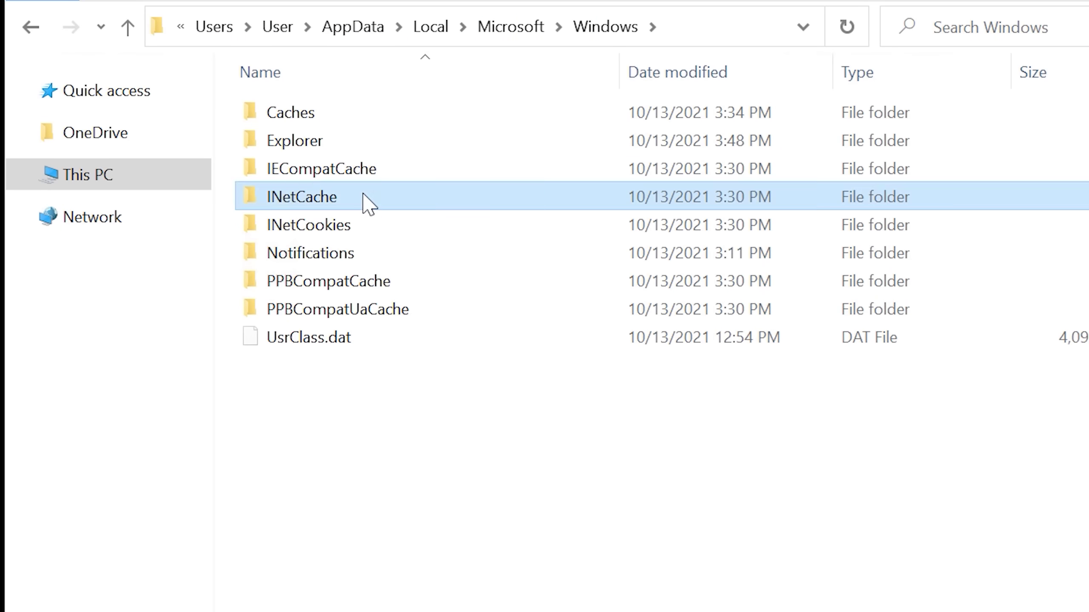
# - Delete the cache folders in Local\Microsoft\Windows, including INetCookies and IECompatCache
pyautogui.press('Delete')
pyautogui.click(730, 341)
pyautogui.press('Delete')
pyautogui.click(257, 266)
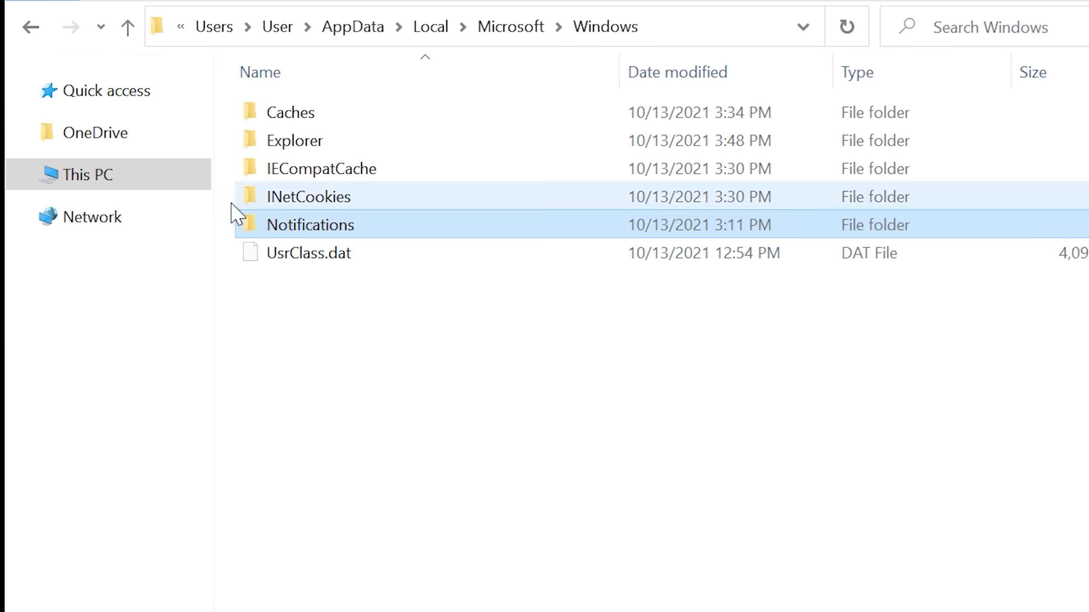
pyautogui.press('Delete')
pyautogui.click(255, 168)
# - Delete Caches with admin permission, refresh the Windows folder, and minimize File Explorer
pyautogui.press('Delete')
pyautogui.click(251, 112)
pyautogui.press('Delete')
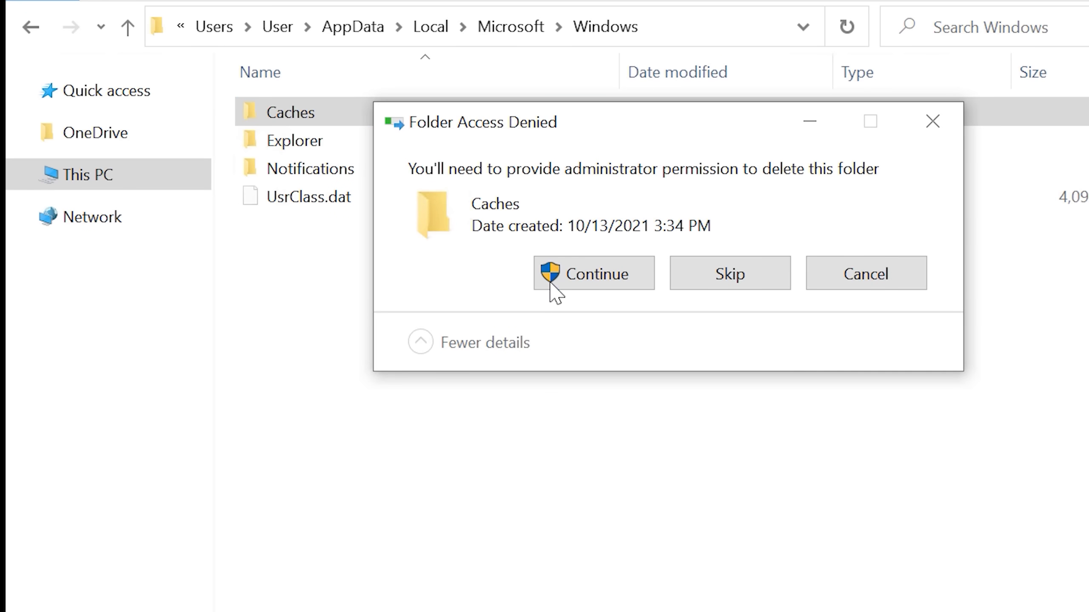
pyautogui.click(594, 274)
pyautogui.rightClick(388, 273)
pyautogui.click(479, 374)
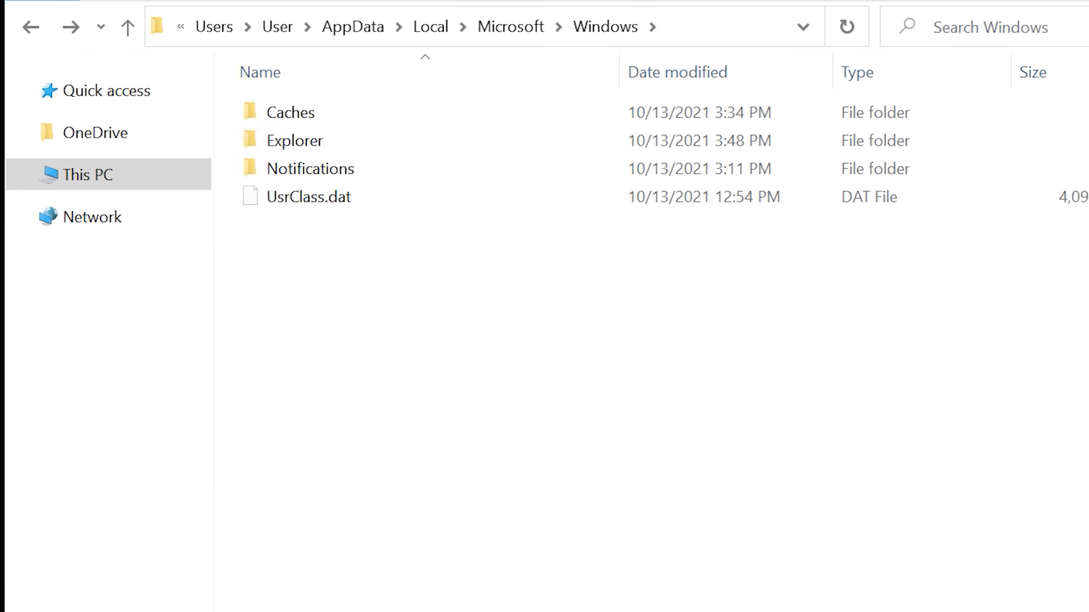
pyautogui.click(894, 41)
# - Launch Microsoft Edge and then Microsoft Store from the Start menu
pyautogui.click(26, 595)
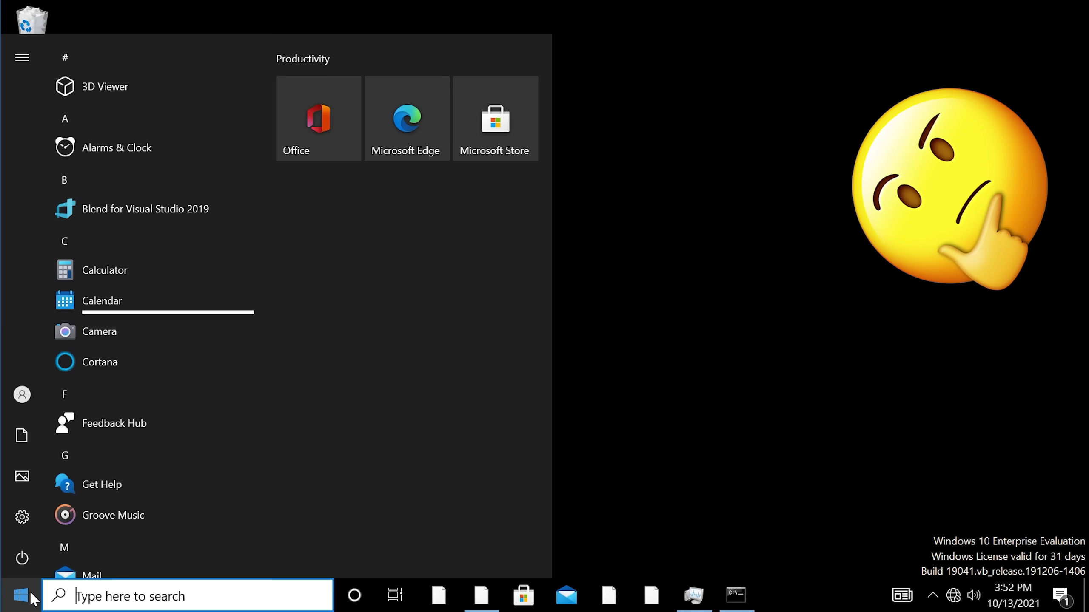
pyautogui.click(388, 116)
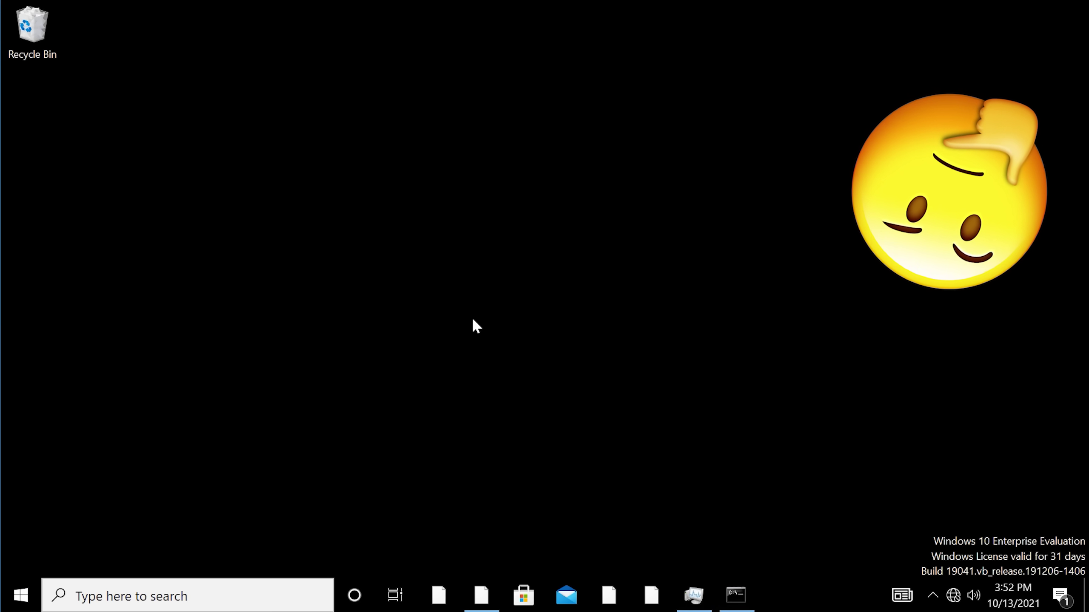
pyautogui.press('super')
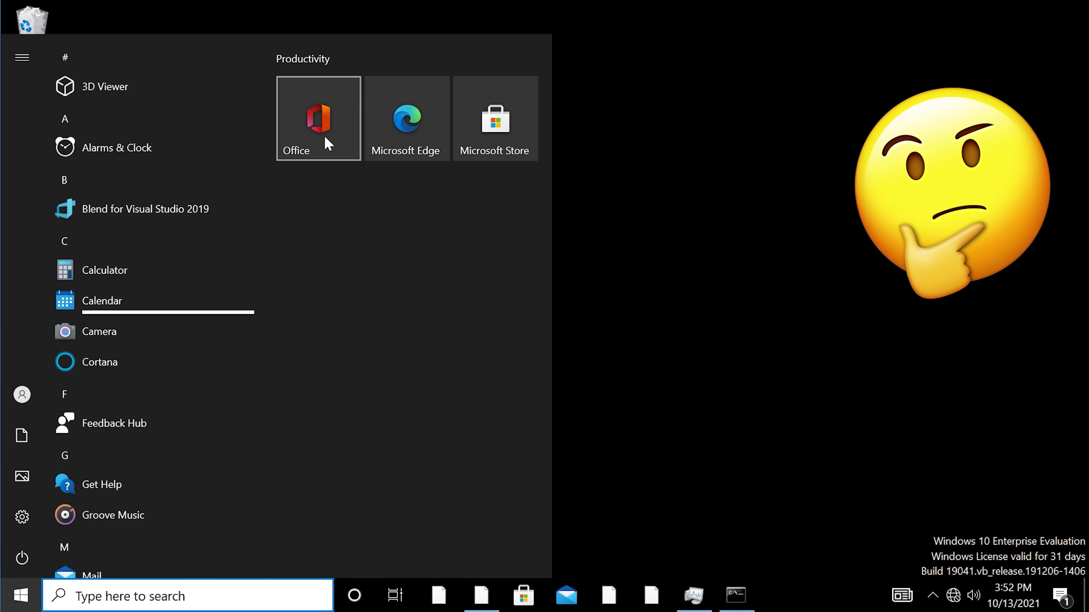
pyautogui.click(497, 141)
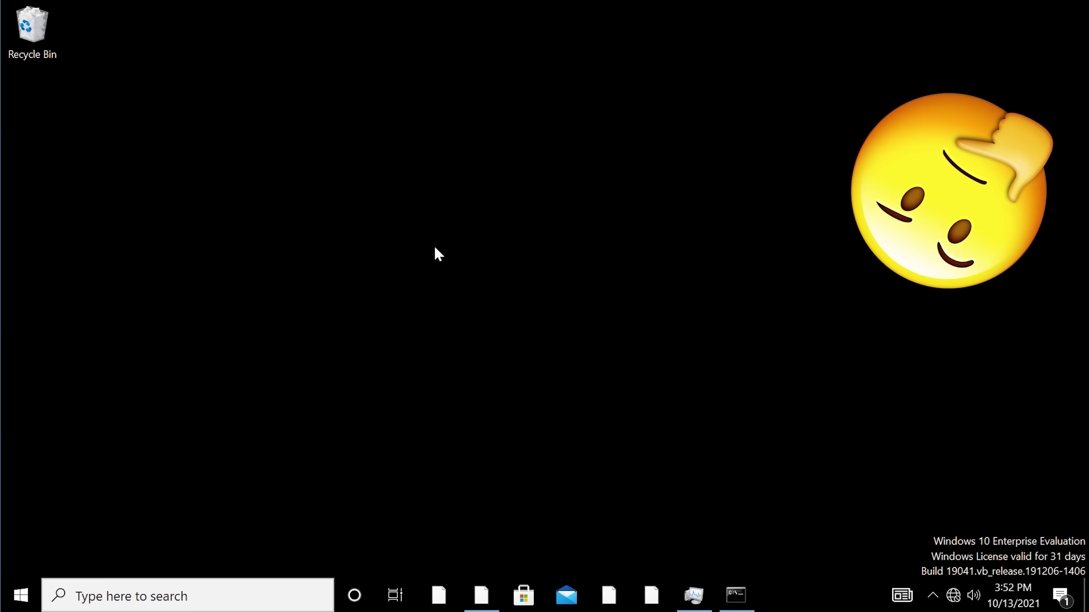
pyautogui.click(21, 595)
pyautogui.click(493, 152)
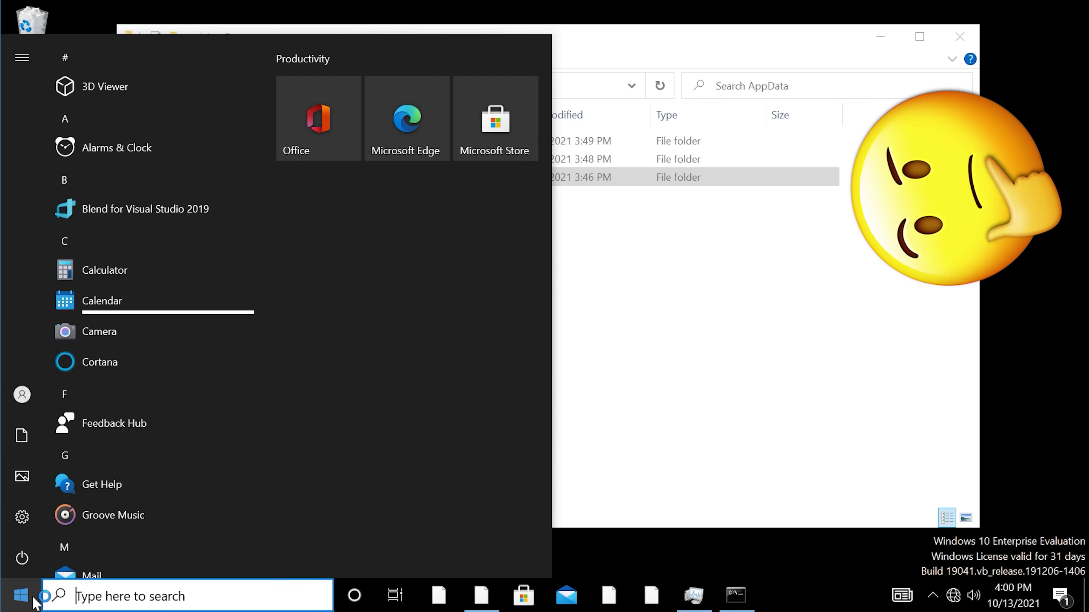
# - Search for and open Paint, move its window up, then launch Maps
pyautogui.write('paint')
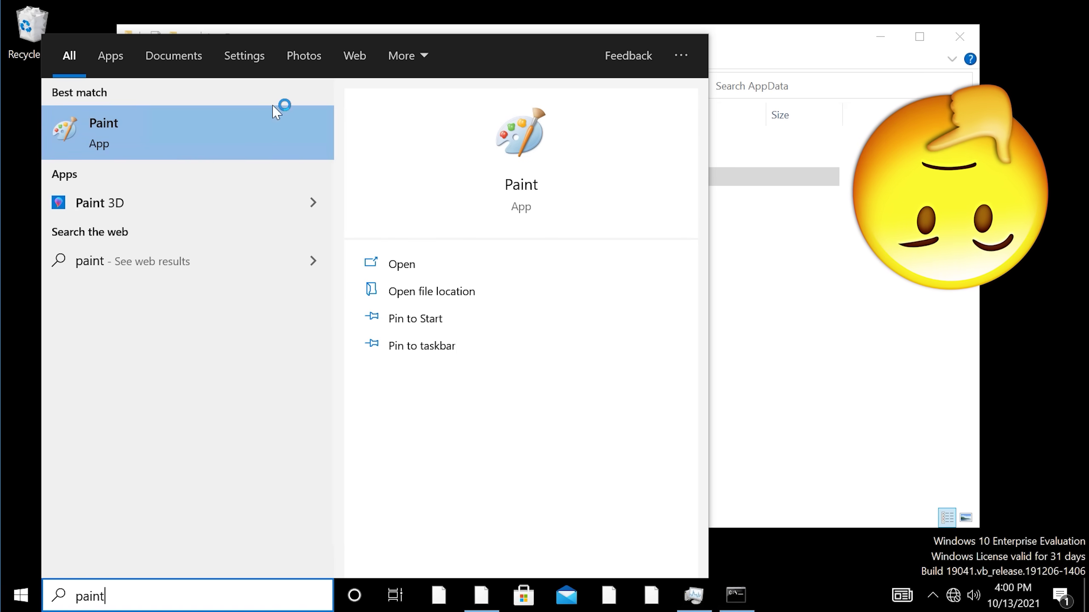
pyautogui.click(263, 139)
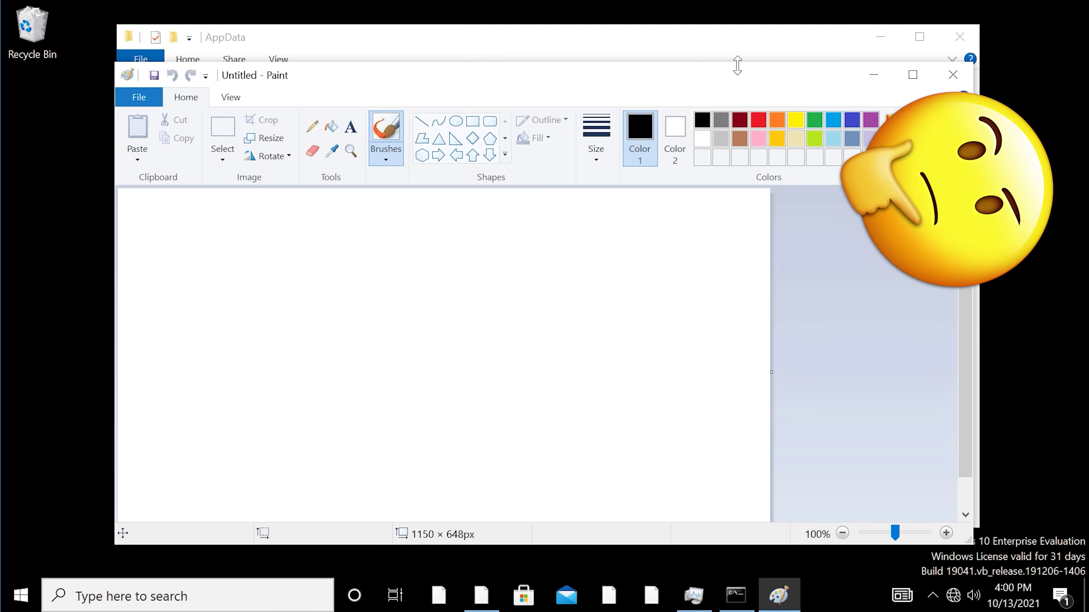
pyautogui.moveTo(736, 65); pyautogui.dragTo(741, 44)
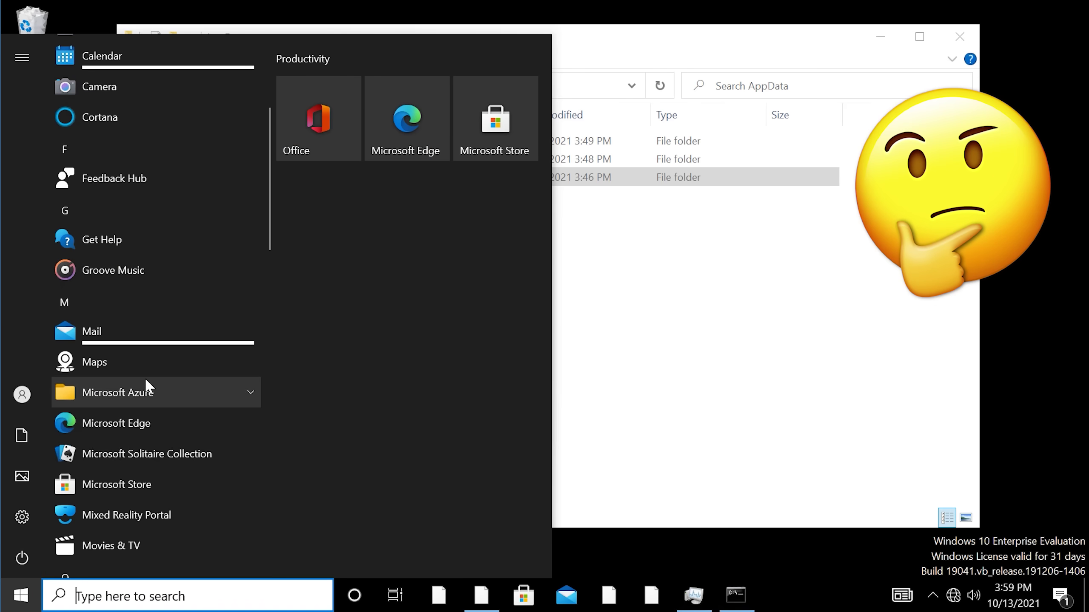
pyautogui.click(147, 371)
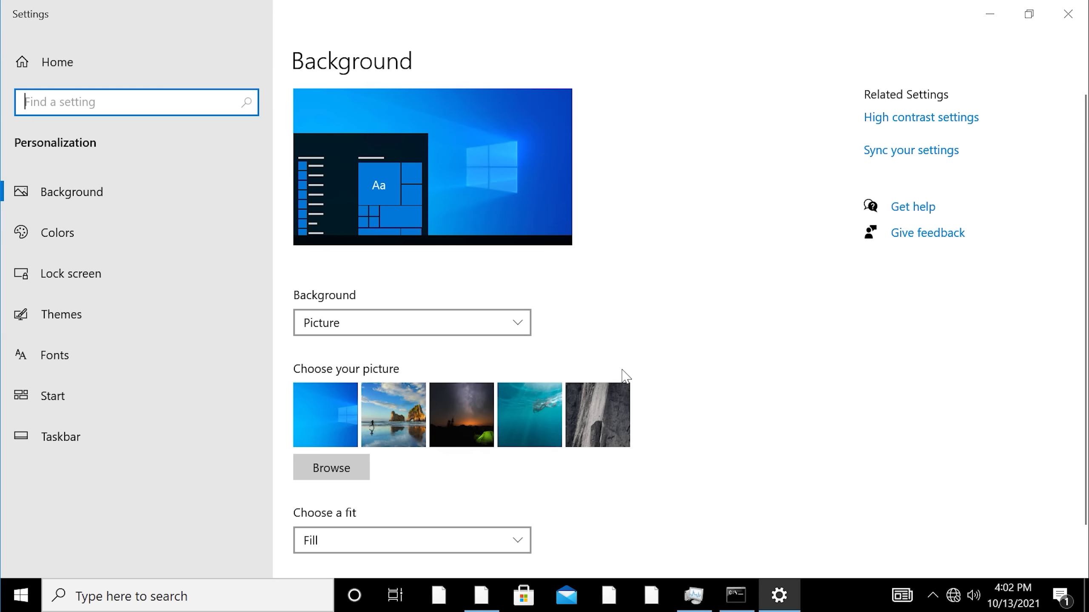
# - Try crimson, dark grey and black solid desktop backgrounds, then toggle the background type between picture and solid colour
pyautogui.click(485, 331)
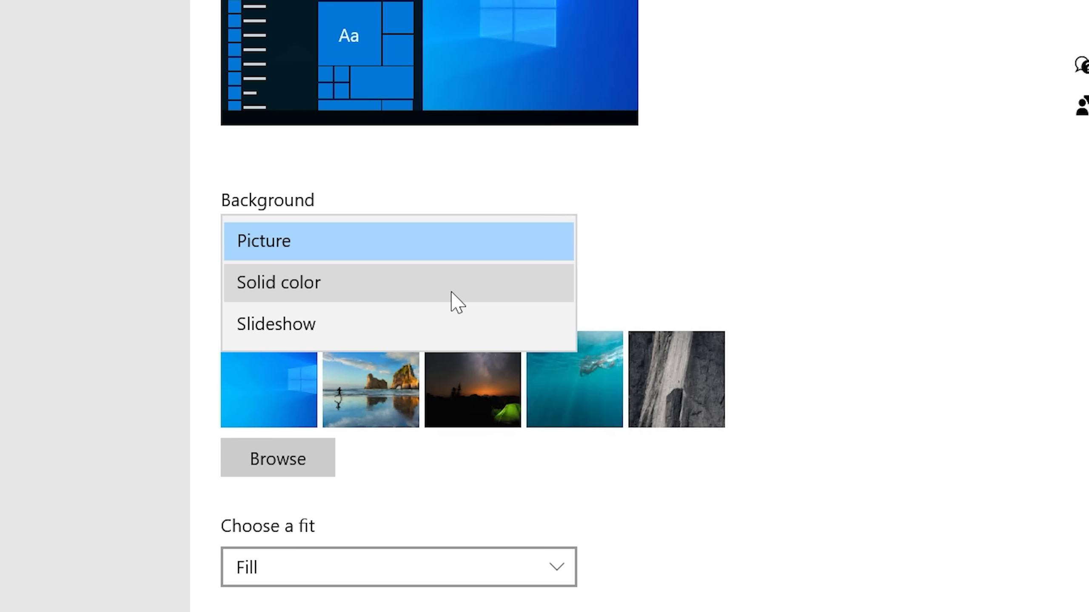
pyautogui.click(450, 293)
pyautogui.click(427, 387)
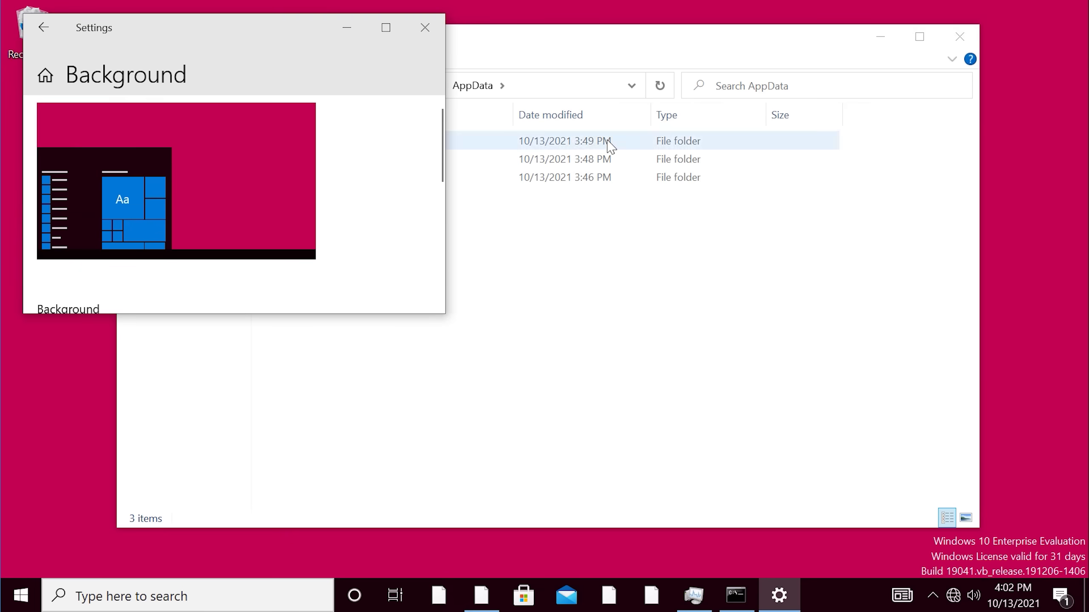
pyautogui.click(714, 481)
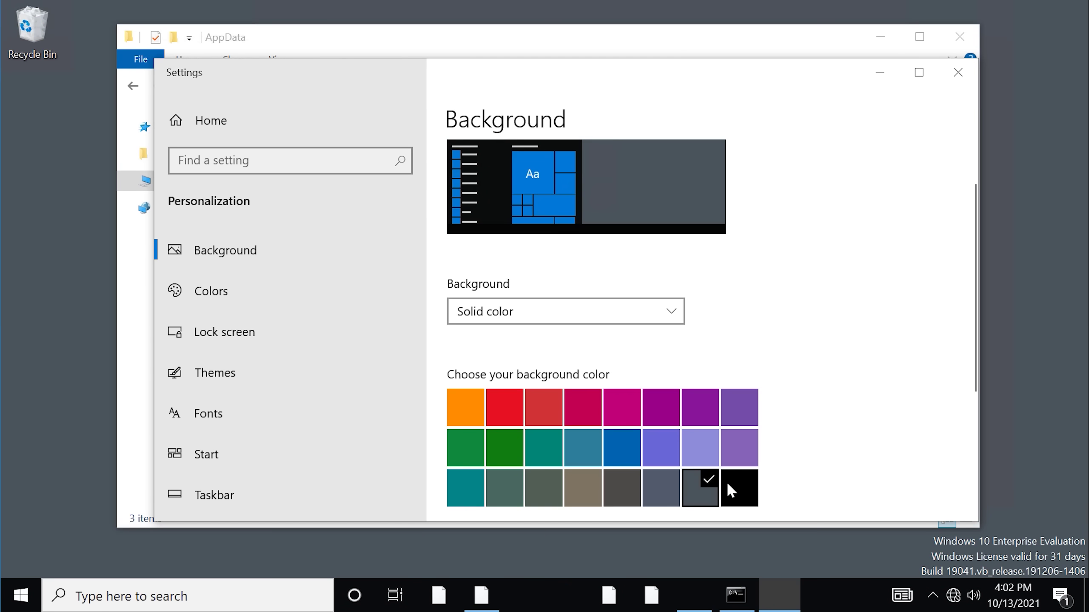
pyautogui.click(726, 481)
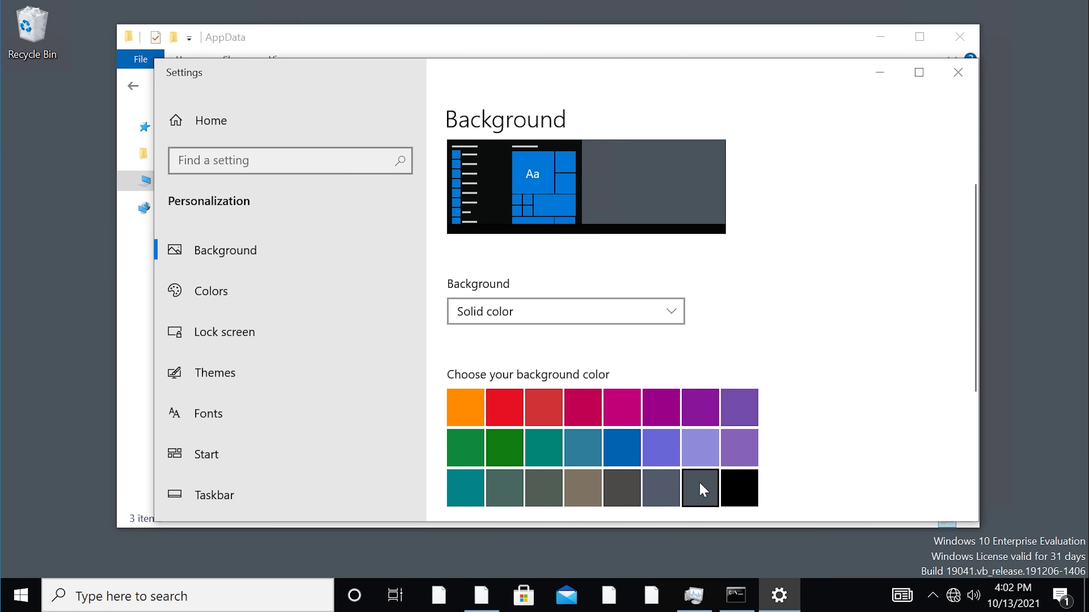
pyautogui.click(536, 311)
pyautogui.click(534, 283)
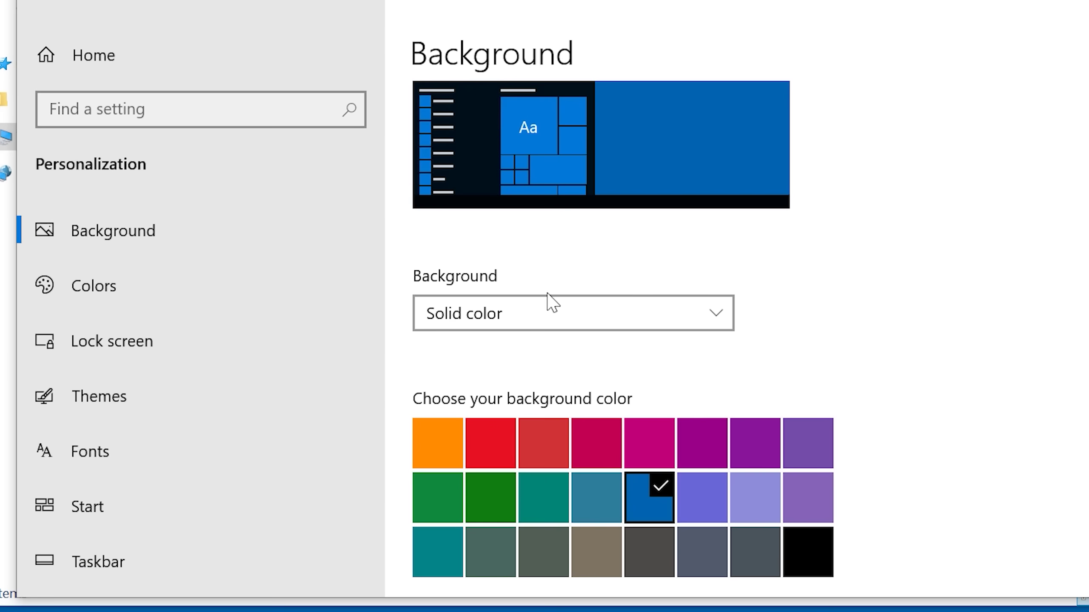
pyautogui.click(552, 310)
pyautogui.click(500, 275)
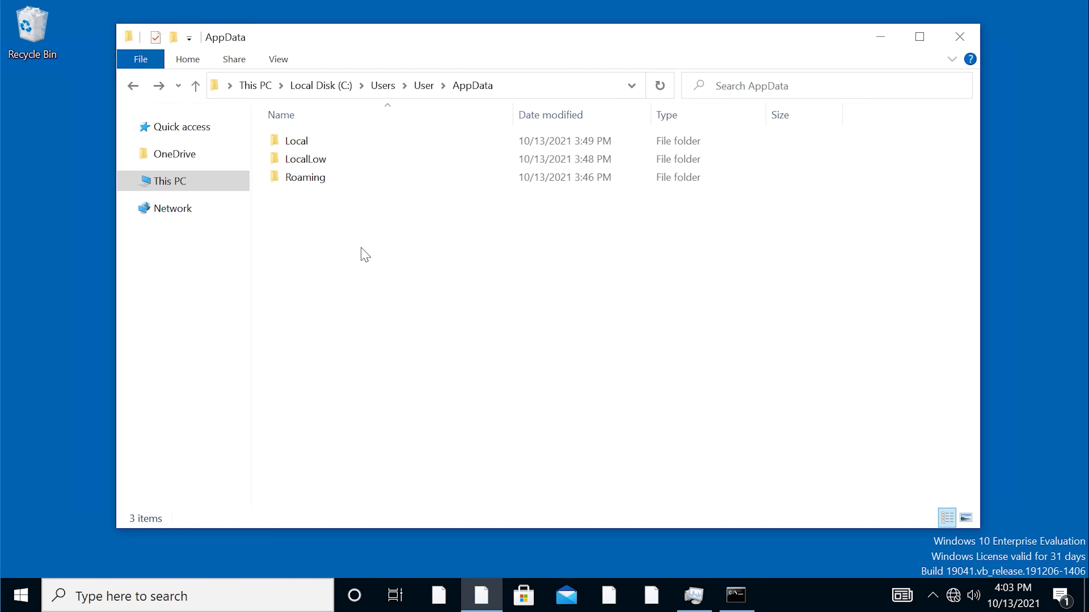
# - Test the Start menu and Windows search panel, including a documents-only search
pyautogui.click(26, 594)
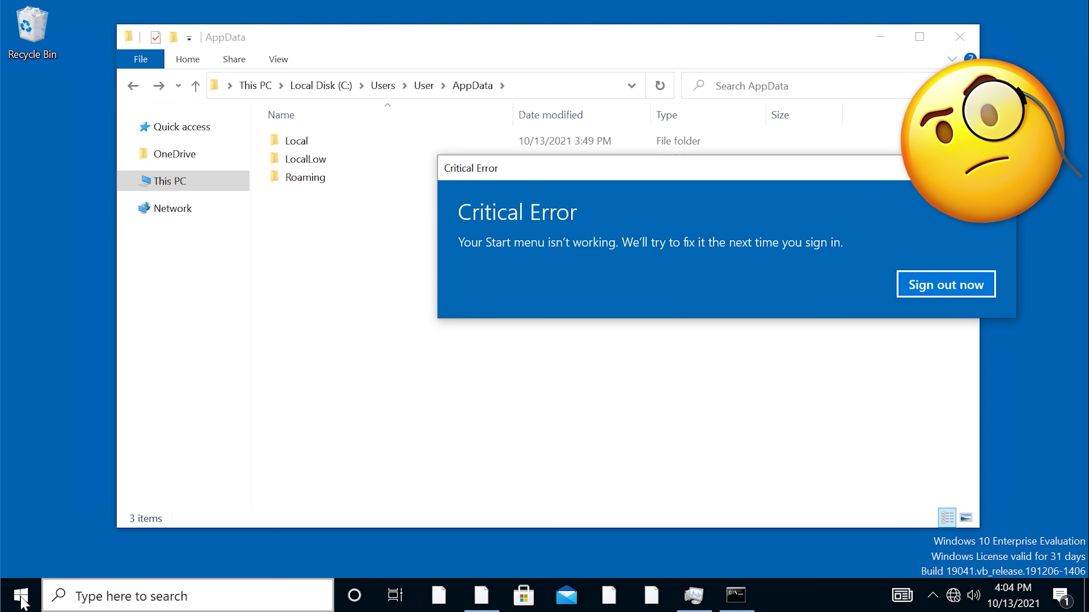
pyautogui.click(239, 596)
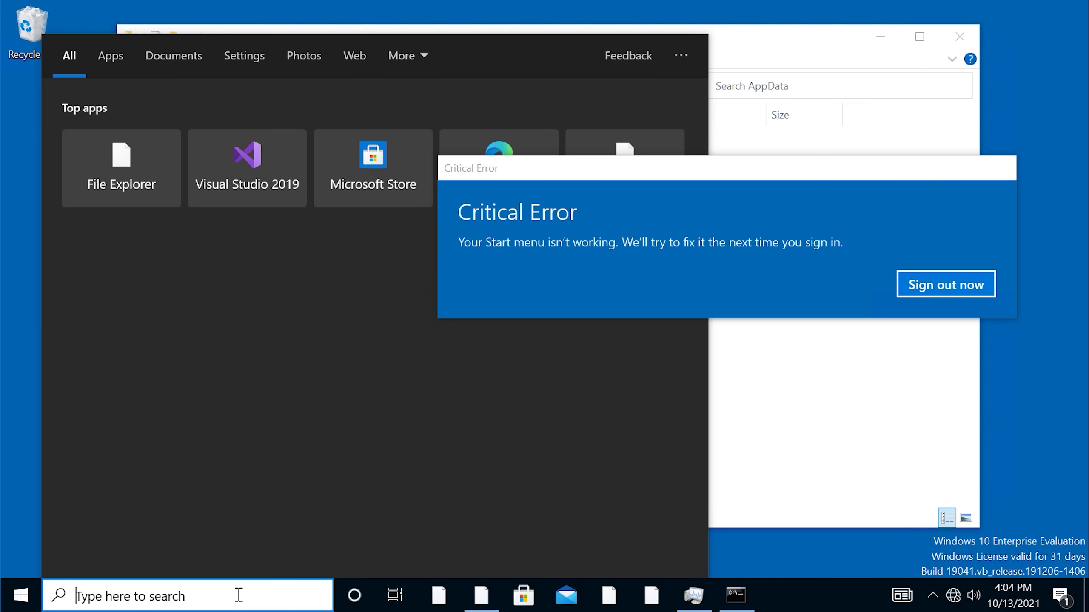
pyautogui.click(151, 53)
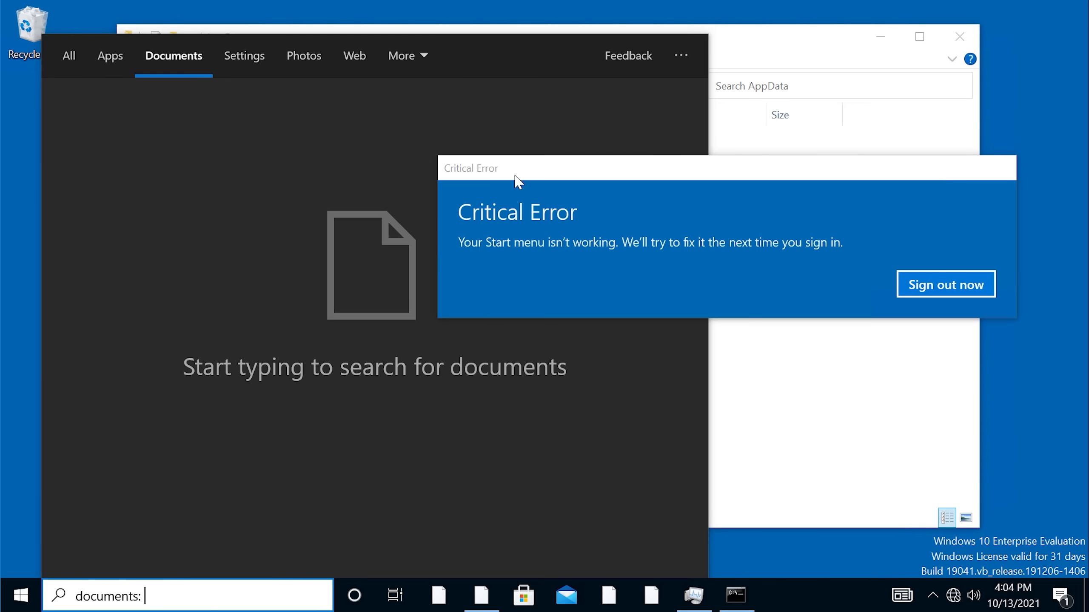
pyautogui.click(24, 604)
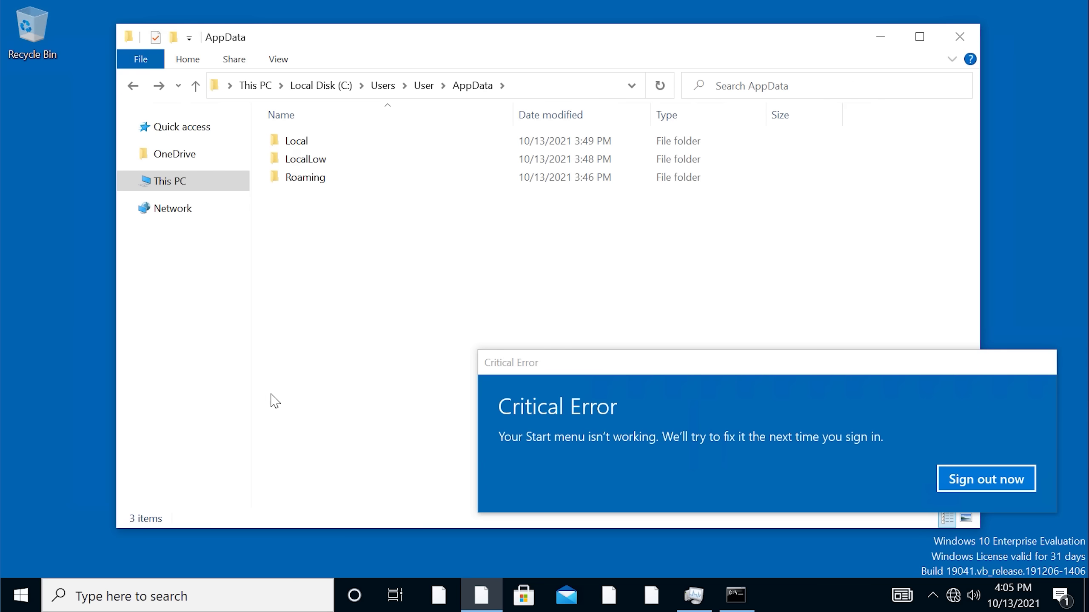
pyautogui.click(19, 602)
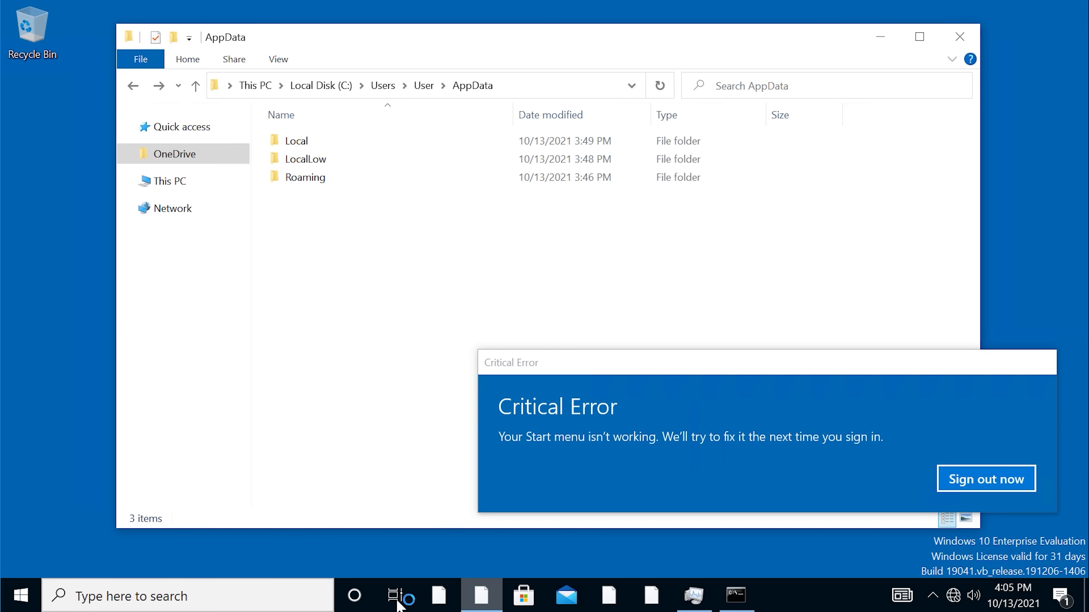
pyautogui.click(142, 595)
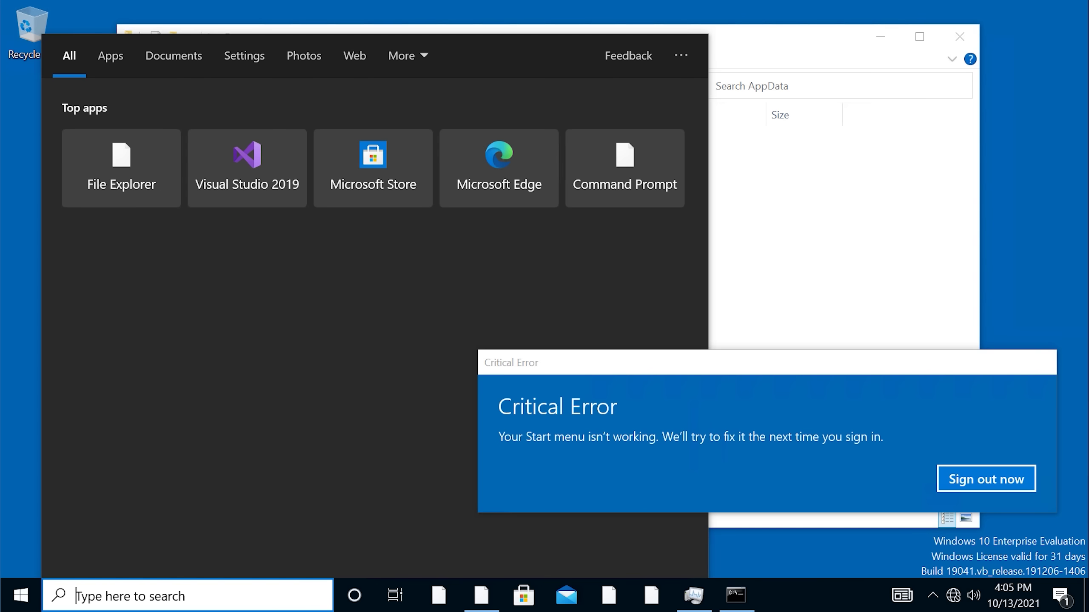
# - Move the Critical Error notice aside, try the unavailable Videos and Network locations, then close Explorer
pyautogui.click(741, 364)
pyautogui.moveTo(742, 365)
pyautogui.mouseDown()
pyautogui.moveTo(896, 371)
pyautogui.moveTo(995, 391)
pyautogui.mouseUp()
pyautogui.moveTo(363, 57); pyautogui.dragTo(451, 50)
pyautogui.scroll(-2, 356, 375)
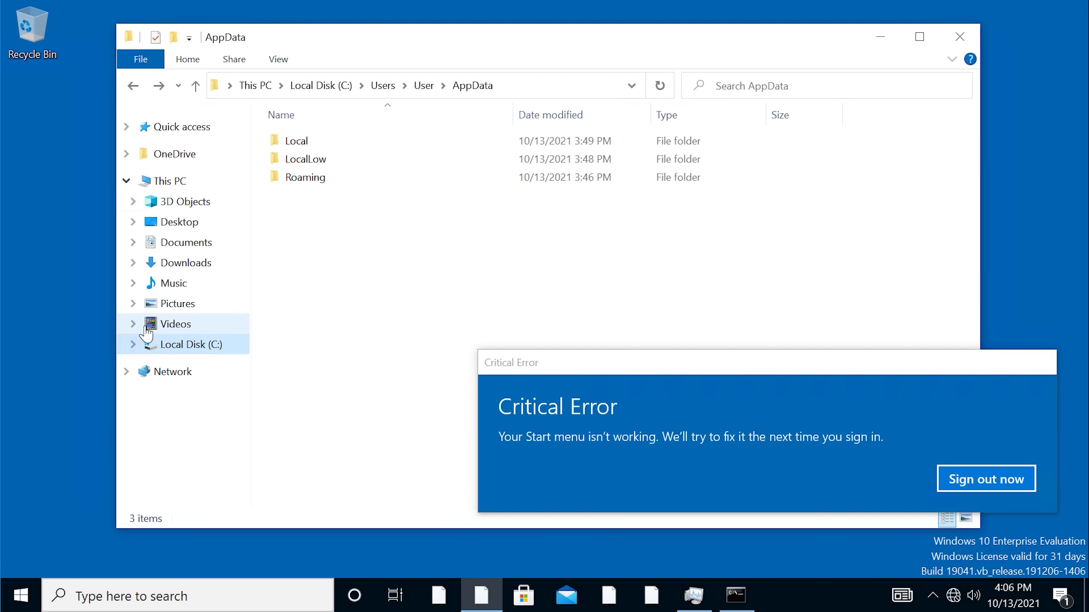
pyautogui.click(168, 328)
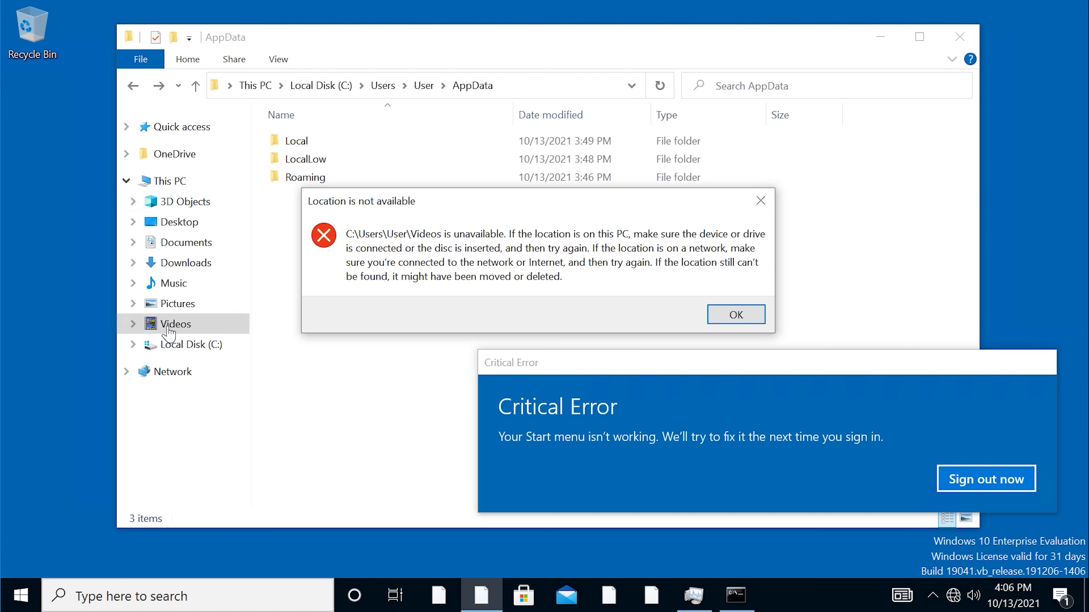
pyautogui.click(727, 315)
pyautogui.click(201, 373)
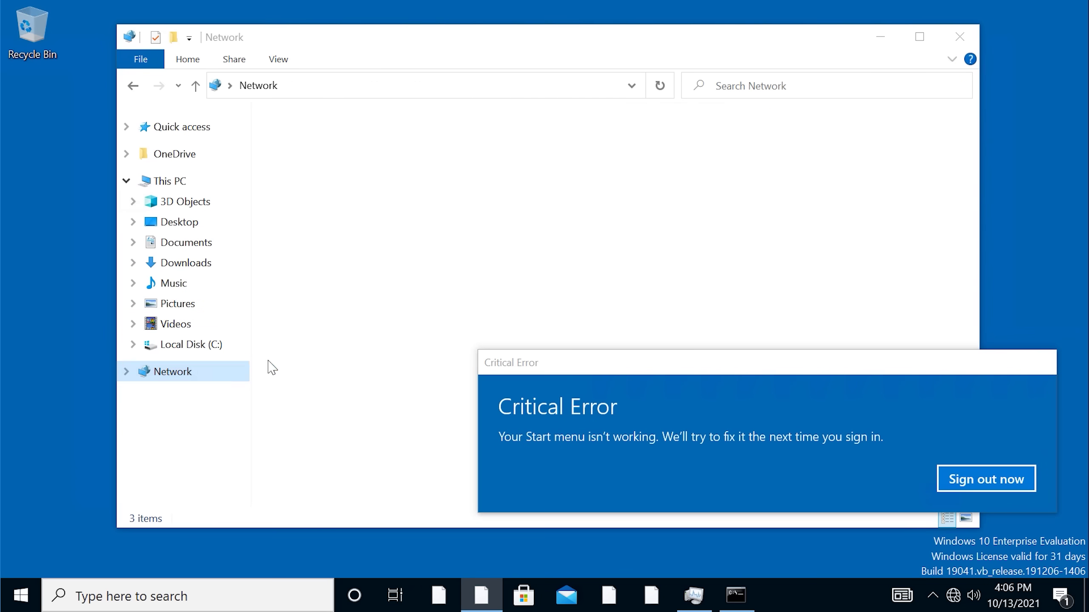
pyautogui.click(726, 301)
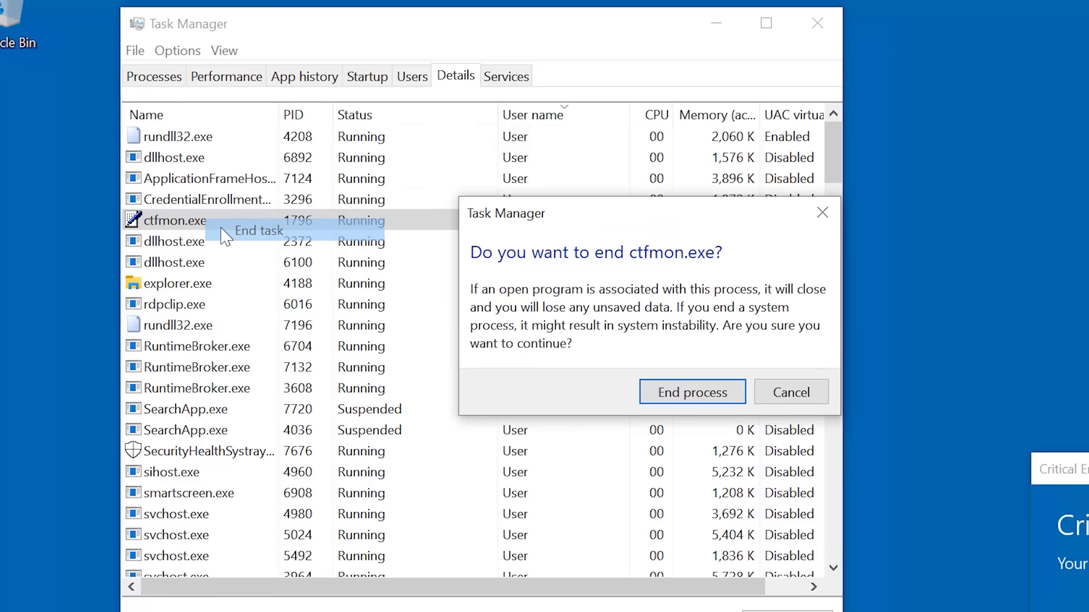
# - End the ctfmon, CredentialEnrollmentManager and RuntimeBroker processes in Task Manager
pyautogui.press('Return')
pyautogui.rightClick(313, 217)
pyautogui.click(326, 232)
pyautogui.press('Return')
pyautogui.click(165, 304)
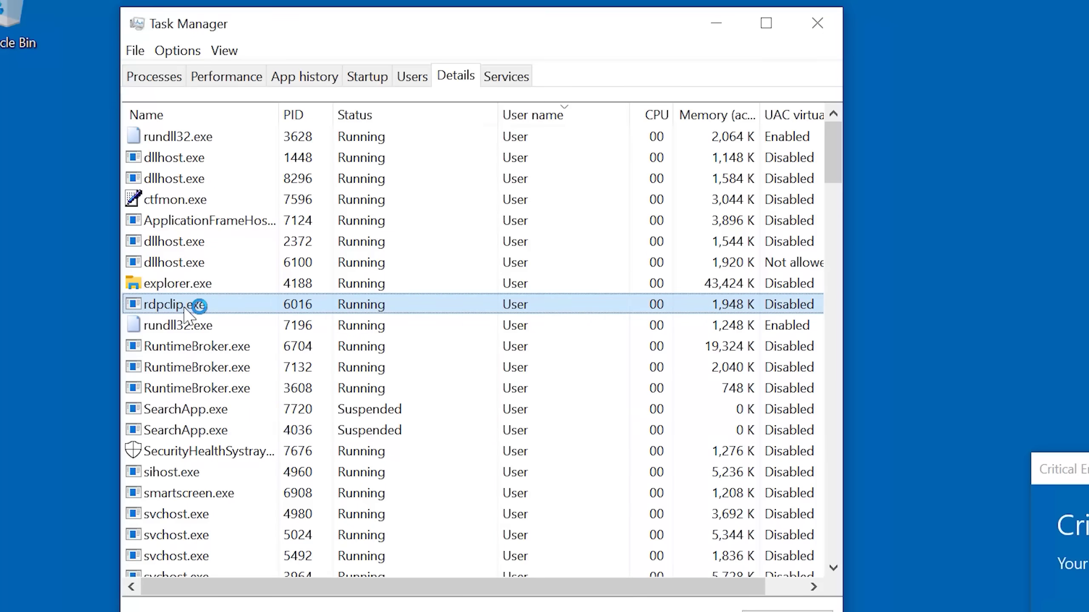
pyautogui.rightClick(390, 304)
pyautogui.click(411, 339)
pyautogui.press('Return')
# - End the SearchApp, remaining RuntimeBroker and YourPhone.exe processes
pyautogui.rightClick(216, 344)
pyautogui.click(268, 372)
pyautogui.press('Return')
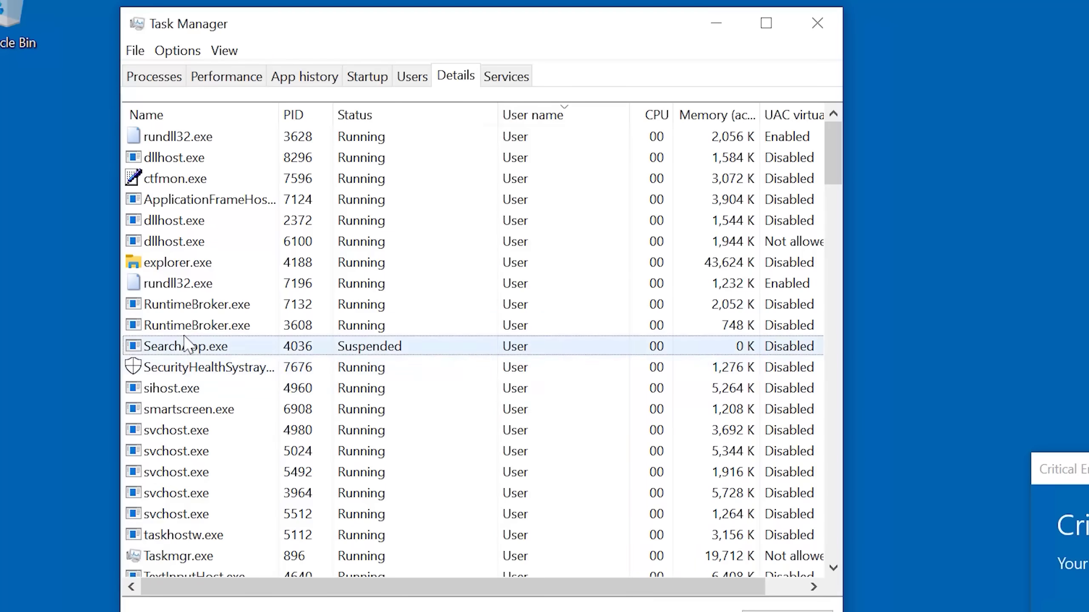
pyautogui.press('Up')
pyautogui.press('Delete')
pyautogui.press('Return')
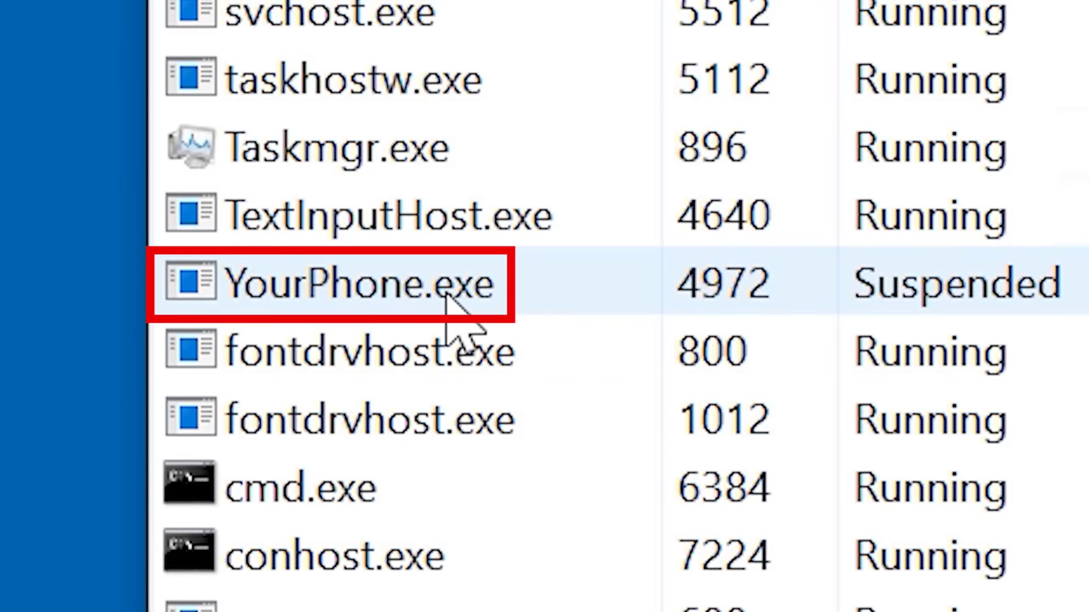
pyautogui.rightClick(510, 302)
pyautogui.click(651, 377)
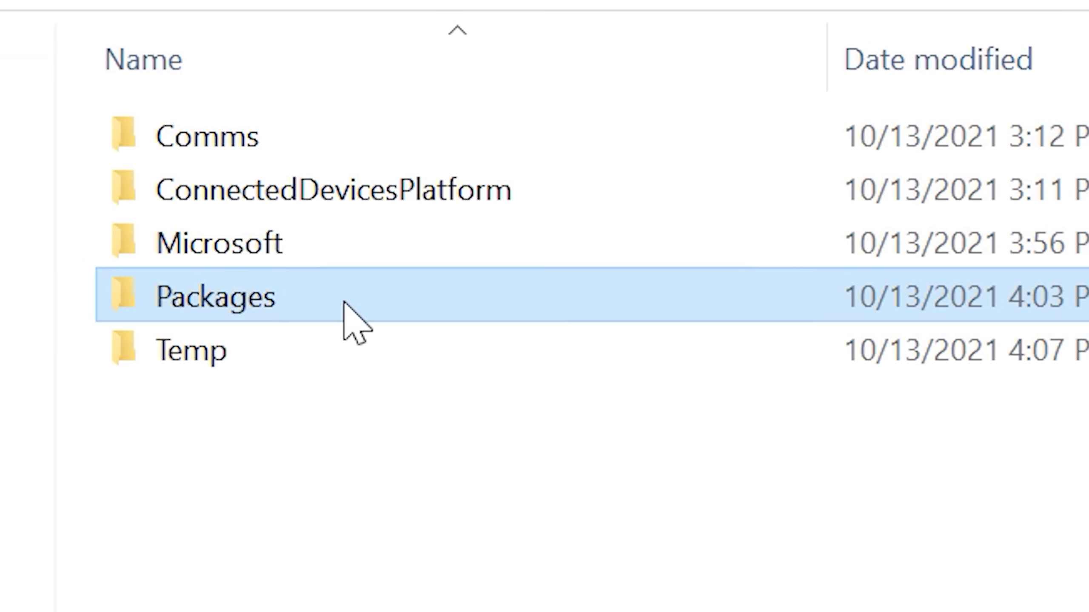
# - In Packages, delete the Microsoft.YourPhone package and the remaining package, AC and Settings folders
pyautogui.doubleClick(343, 302)
pyautogui.click(377, 206)
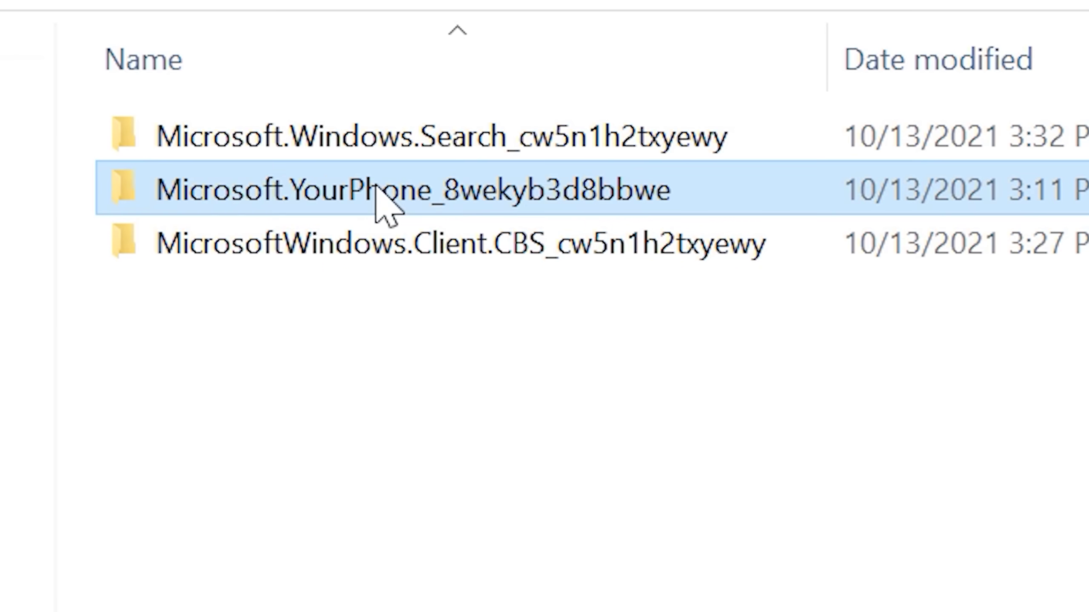
pyautogui.press('Delete')
pyautogui.press('Delete')
pyautogui.click(893, 522)
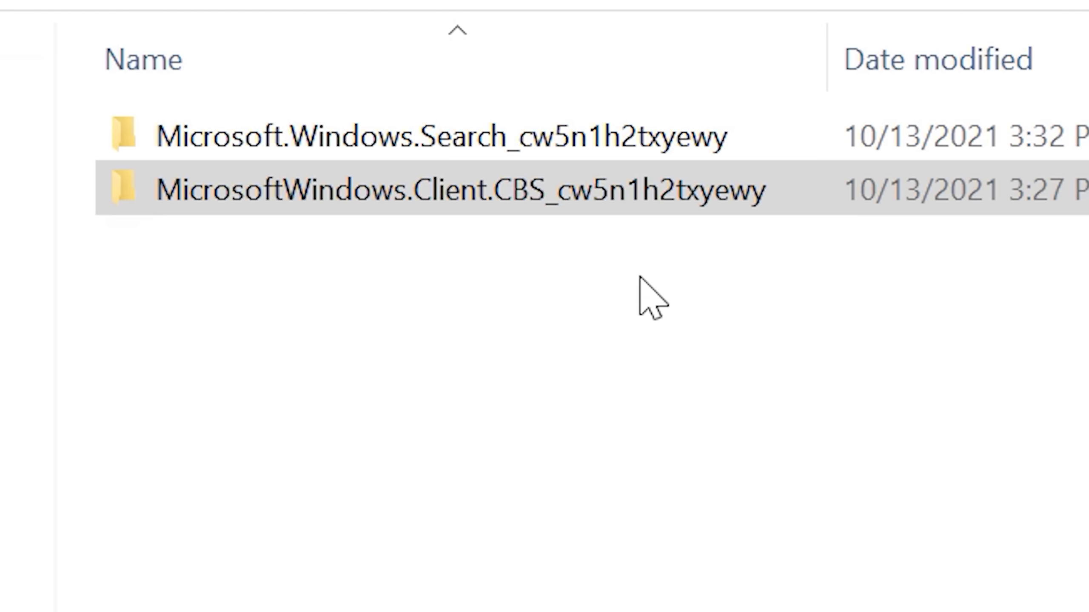
pyautogui.hotkey('shift', 'Up')
pyautogui.press('Delete')
pyautogui.click(838, 518)
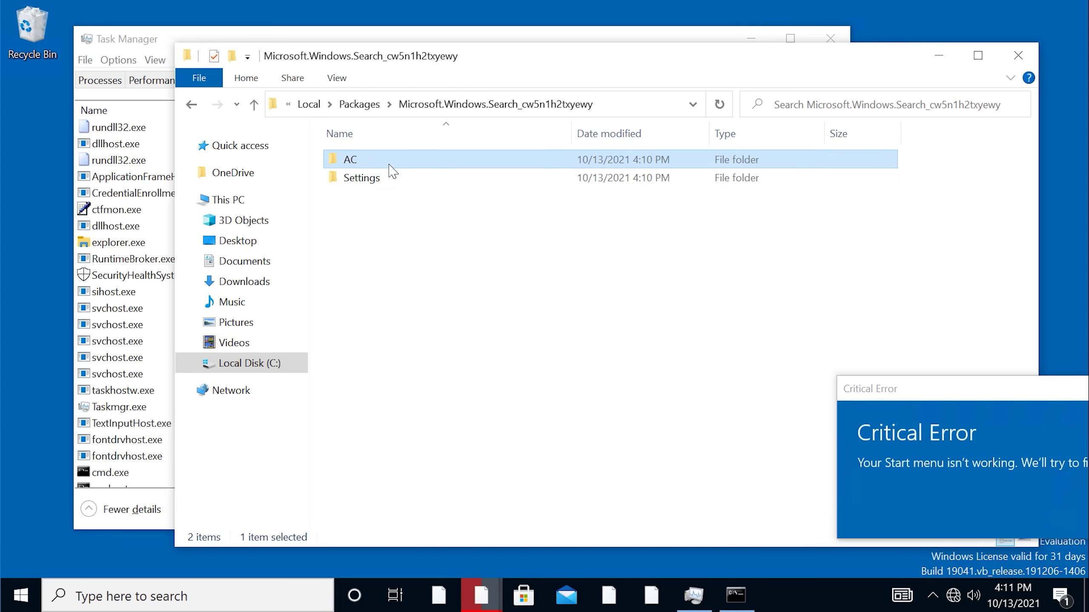
pyautogui.press('Delete')
pyautogui.click(418, 165)
pyautogui.press('Delete')
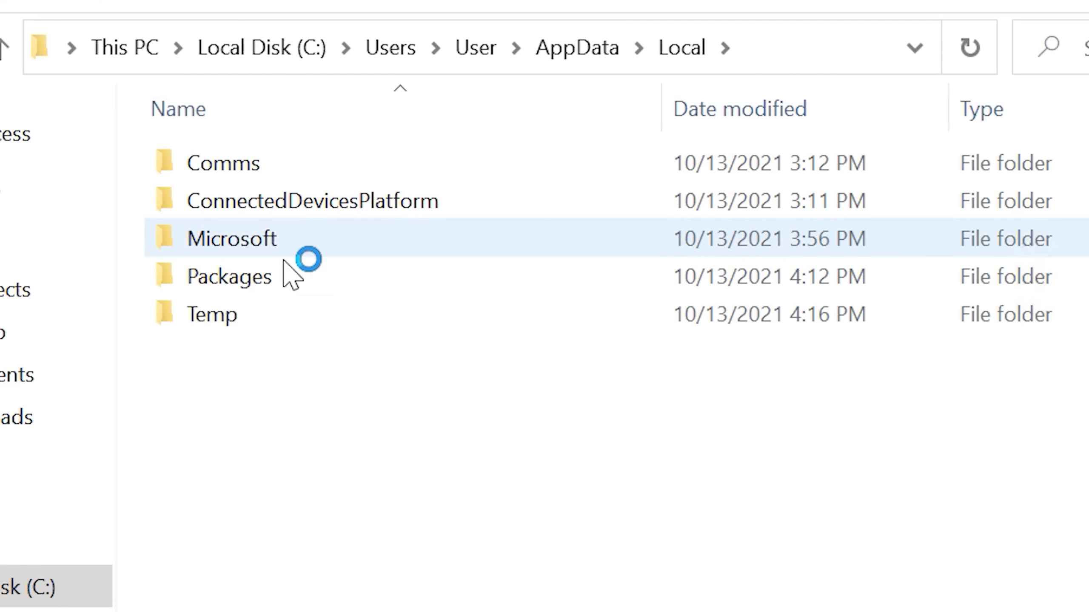
# - Delete the MicrosoftWindows.Client.CBS folder, then the whole Packages folder from Local
pyautogui.doubleClick(286, 274)
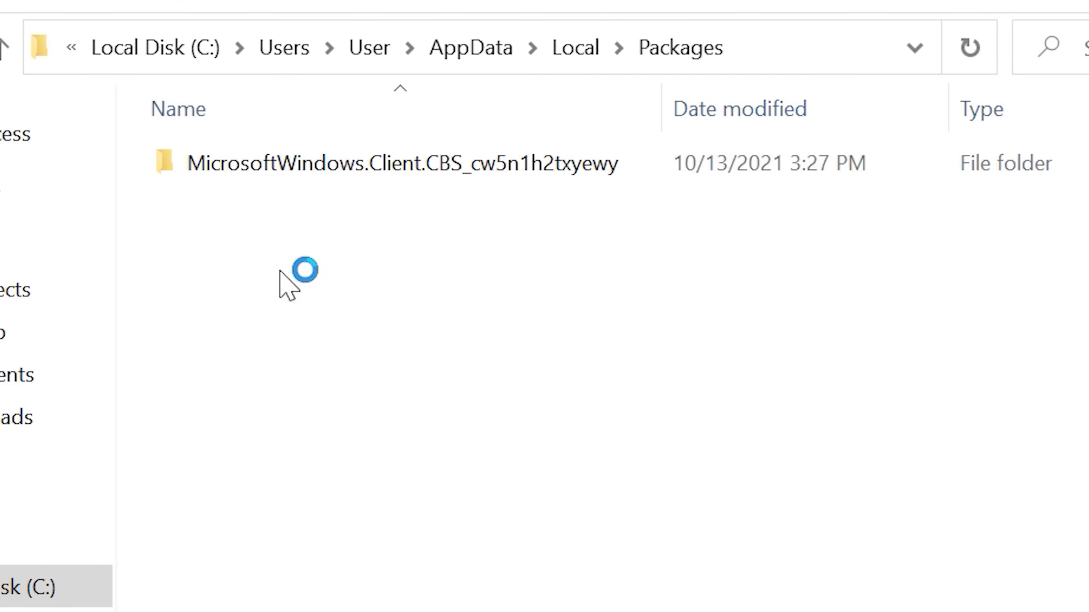
pyautogui.click(316, 171)
pyautogui.press('Delete')
pyautogui.click(590, 46)
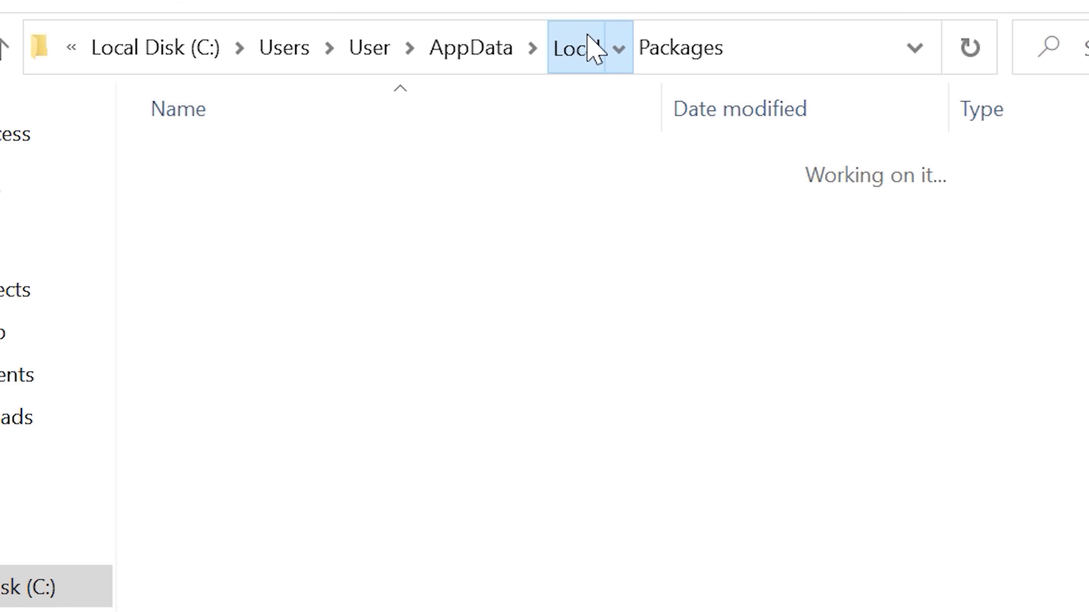
pyautogui.press('Delete')
pyautogui.click(353, 263)
# - In Comms, try deleting the in-use UnistoreDB folder and its USS.jtx file
pyautogui.doubleClick(221, 169)
pyautogui.click(219, 170)
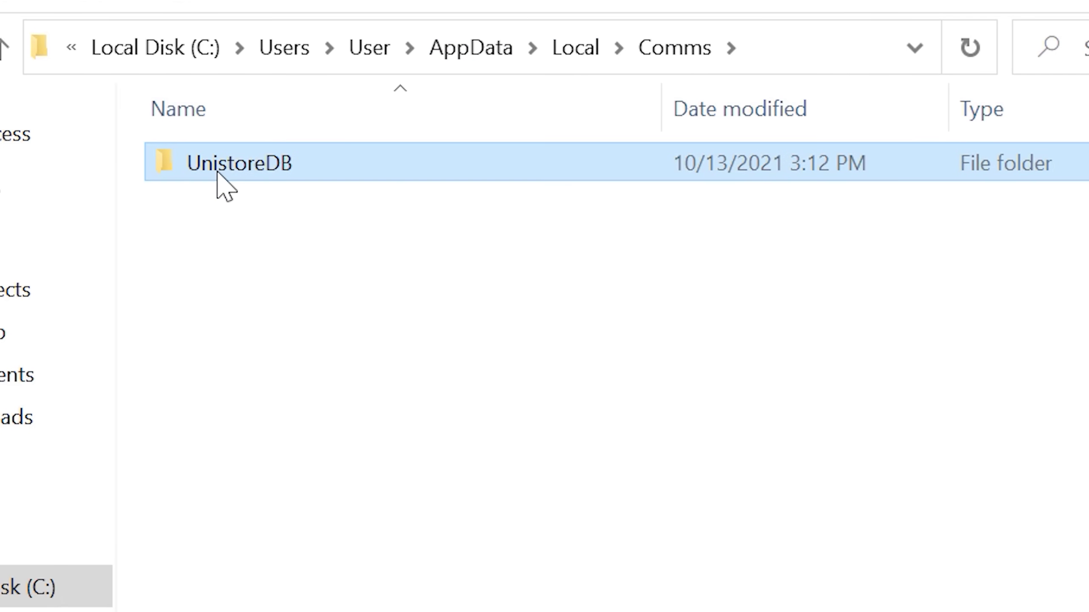
pyautogui.press('Delete')
pyautogui.click(815, 394)
pyautogui.doubleClick(283, 162)
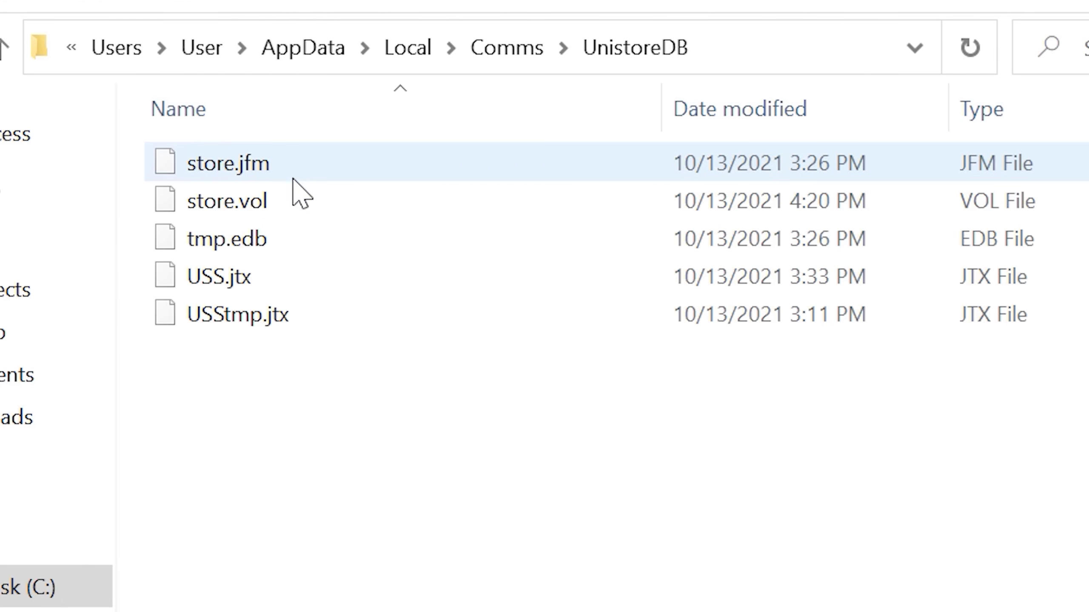
pyautogui.click(295, 287)
pyautogui.press('Delete')
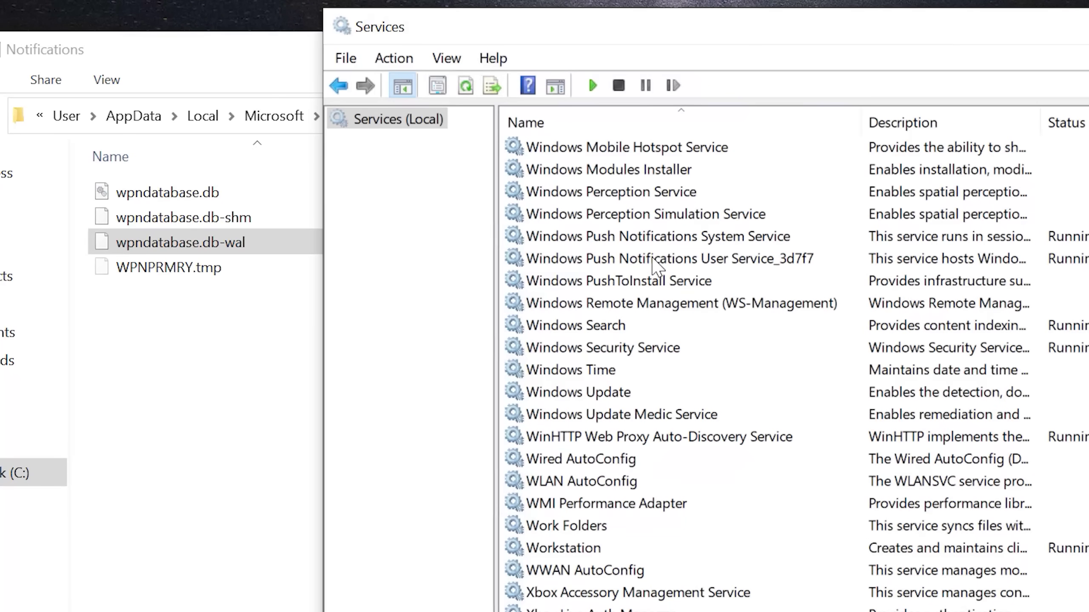
# - Stop the Push Notifications user service and delete the three wpndatabase files
pyautogui.rightClick(652, 260)
pyautogui.click(699, 300)
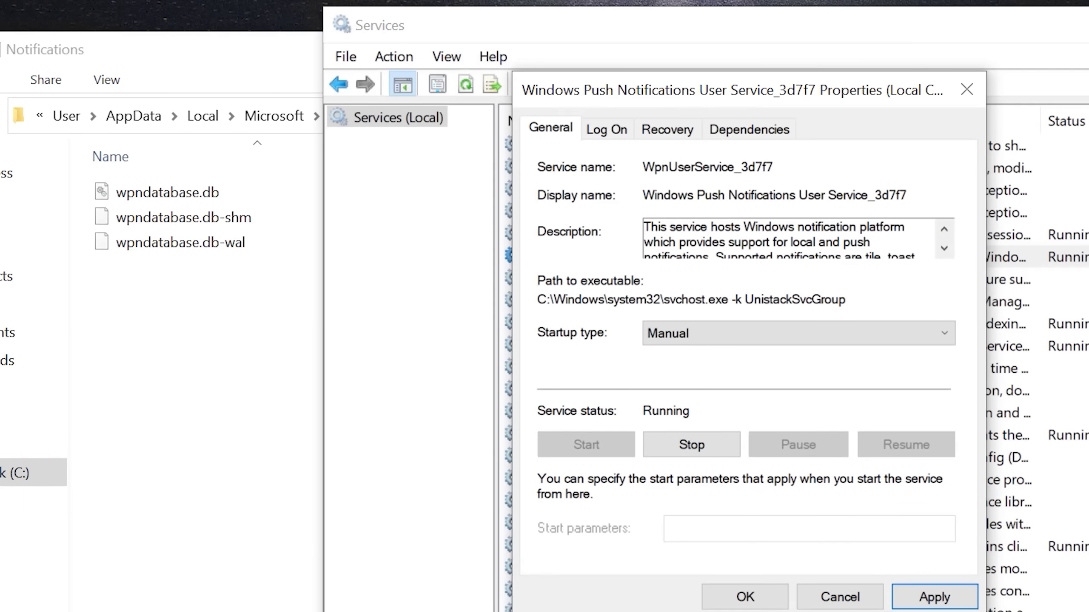
pyautogui.click(242, 372)
pyautogui.moveTo(241, 360); pyautogui.dragTo(273, 171)
pyautogui.press('Delete')
pyautogui.click(365, 116)
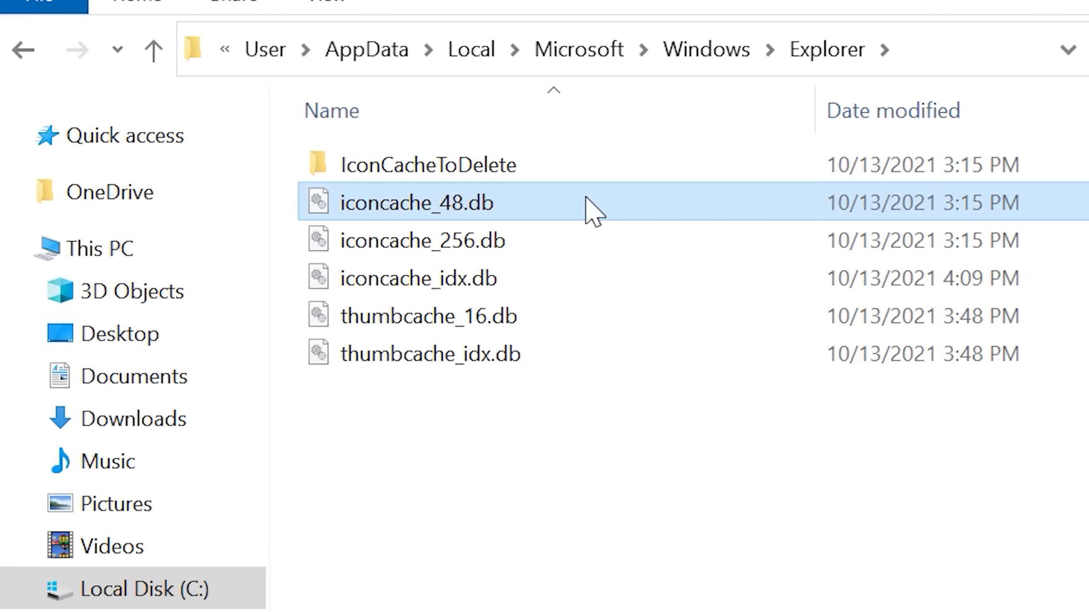
# - Delete iconcache_48, iconcache_256, thumbcache_16 and thumbcache_idx, then try removing IconCacheToDelete
pyautogui.press('Delete')
pyautogui.press('Delete')
pyautogui.press('Delete')
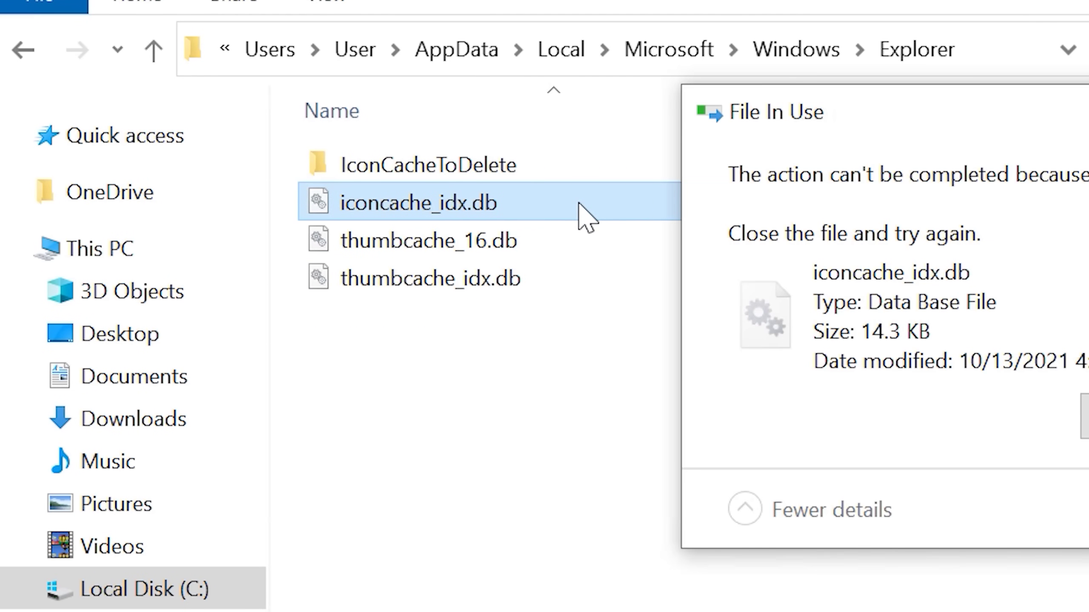
pyautogui.click(559, 255)
pyautogui.press('Delete')
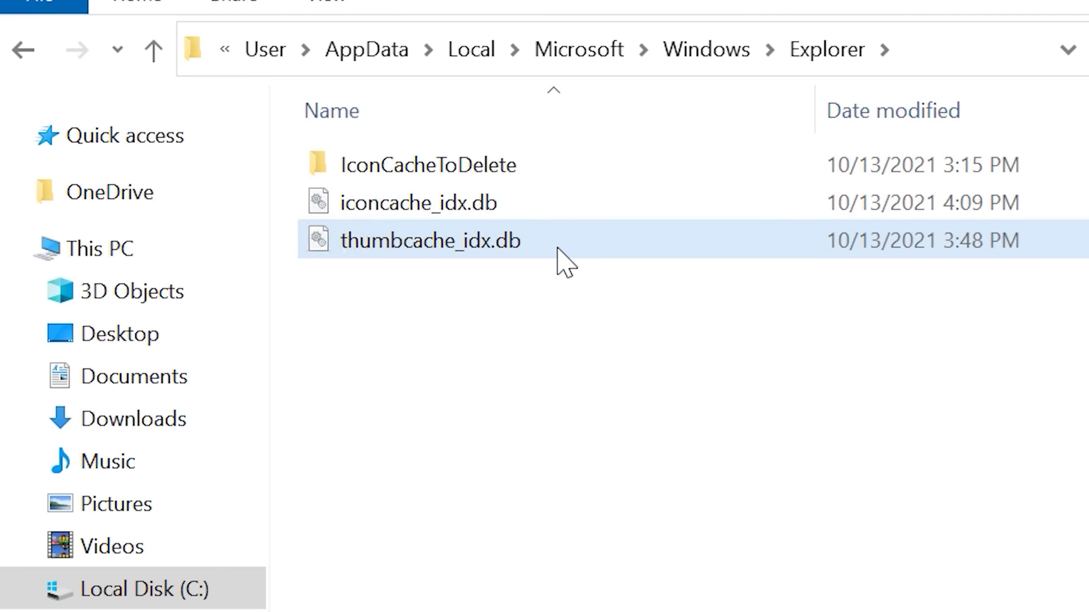
pyautogui.press('Delete')
pyautogui.click(559, 167)
pyautogui.press('Delete')
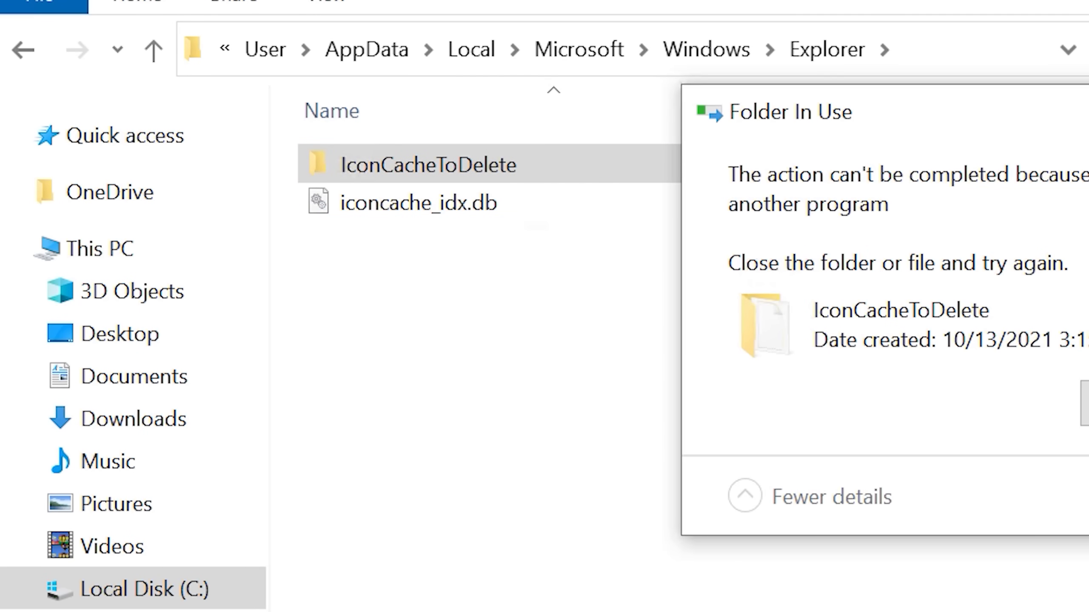
pyautogui.press('Escape')
pyautogui.doubleClick(519, 171)
pyautogui.click(519, 171)
pyautogui.press('Delete')
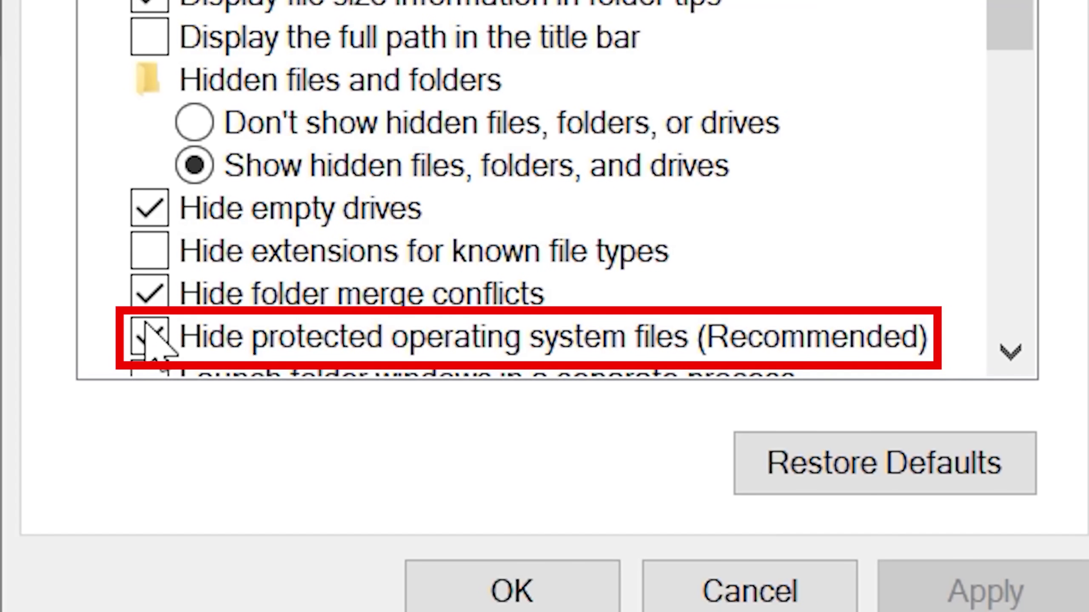
# - Show protected system files, then delete everything in the Windows folder, skipping locked UsrClass.dat
pyautogui.click(149, 337)
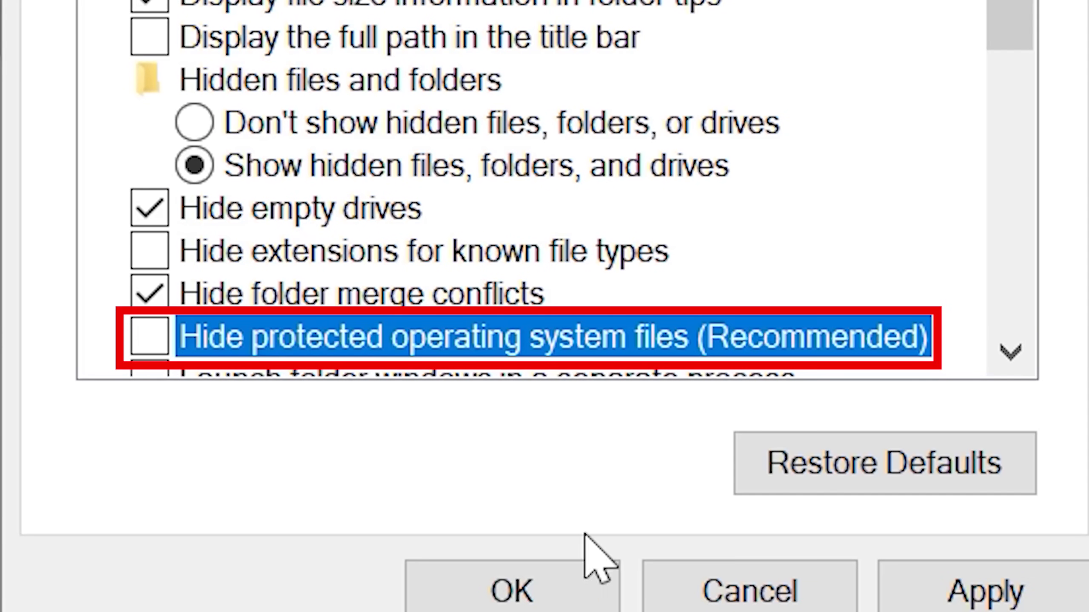
pyautogui.click(586, 583)
pyautogui.click(591, 91)
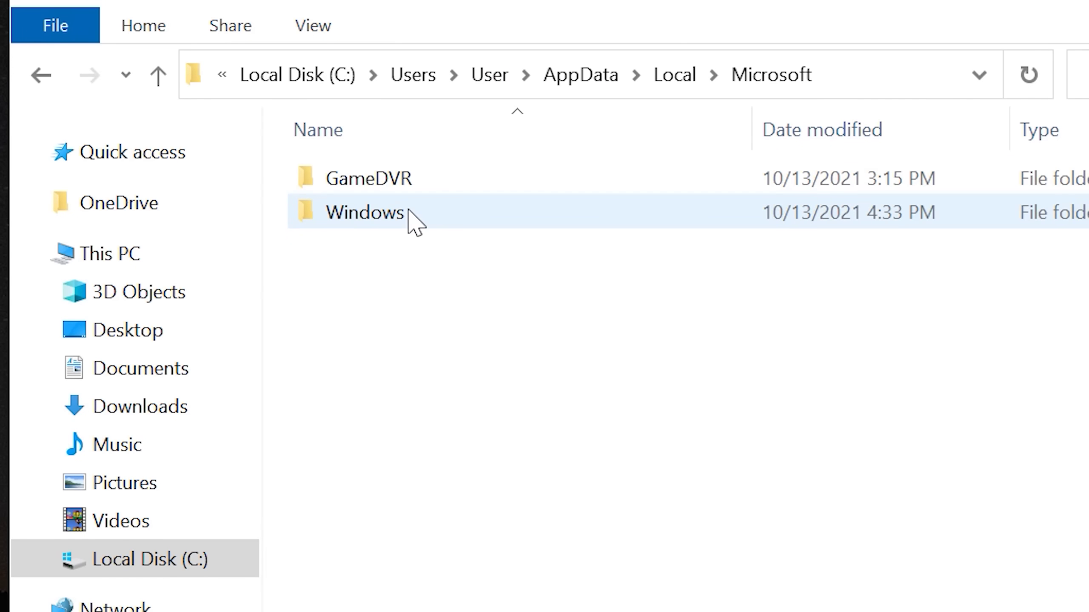
pyautogui.doubleClick(431, 218)
pyautogui.hotkey('ctrl', 'a')
pyautogui.press('Delete')
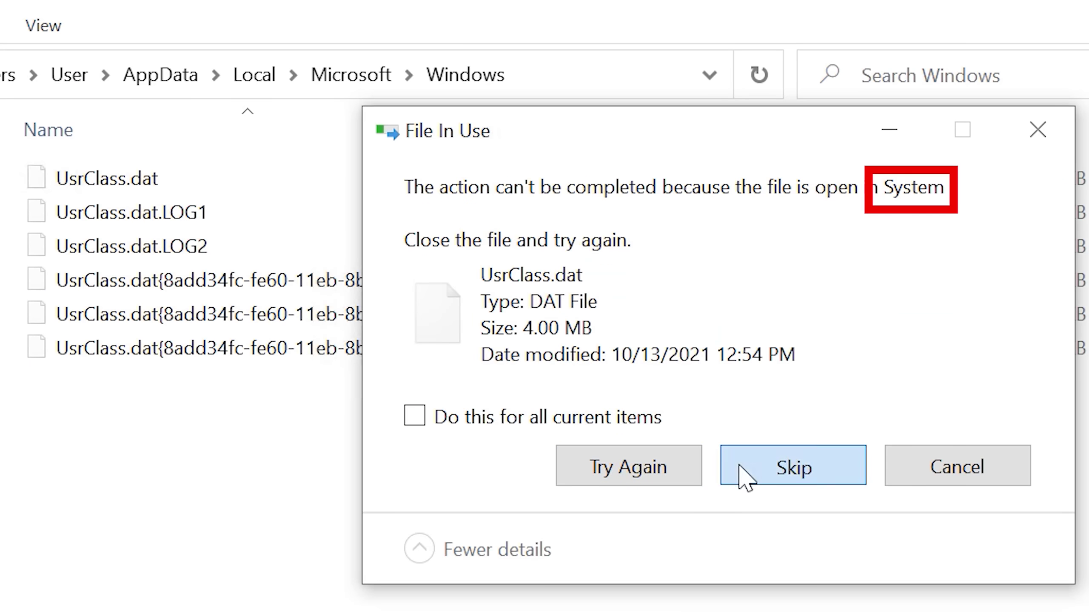
pyautogui.click(741, 474)
# - Force-delete KnownGameList.bin with del /f, list GameDVR, and attempt deleting the GameDVR folder
pyautogui.press('Up')
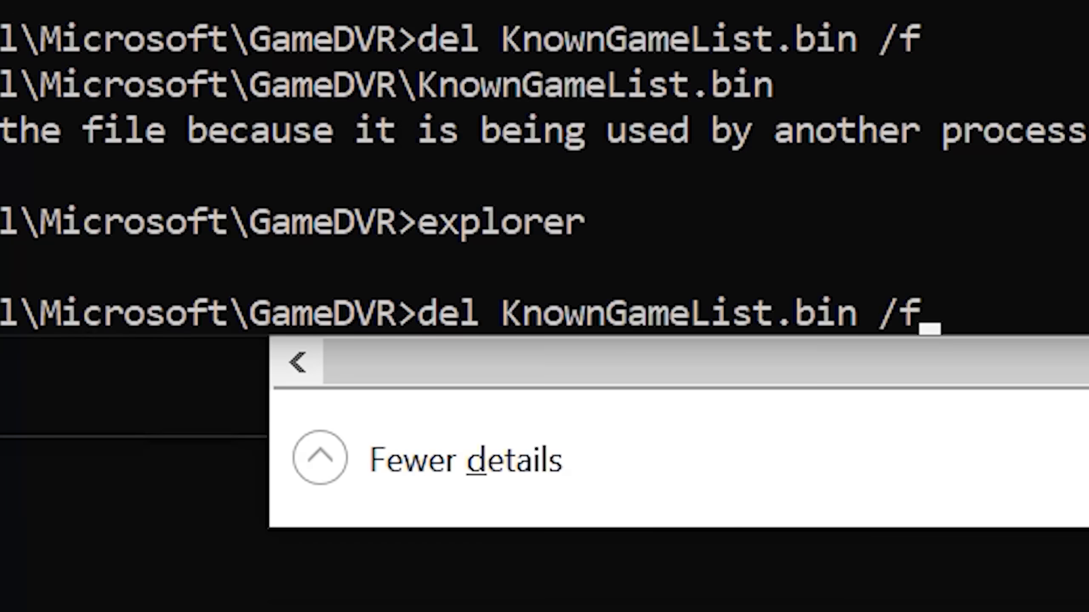
pyautogui.press('Return')
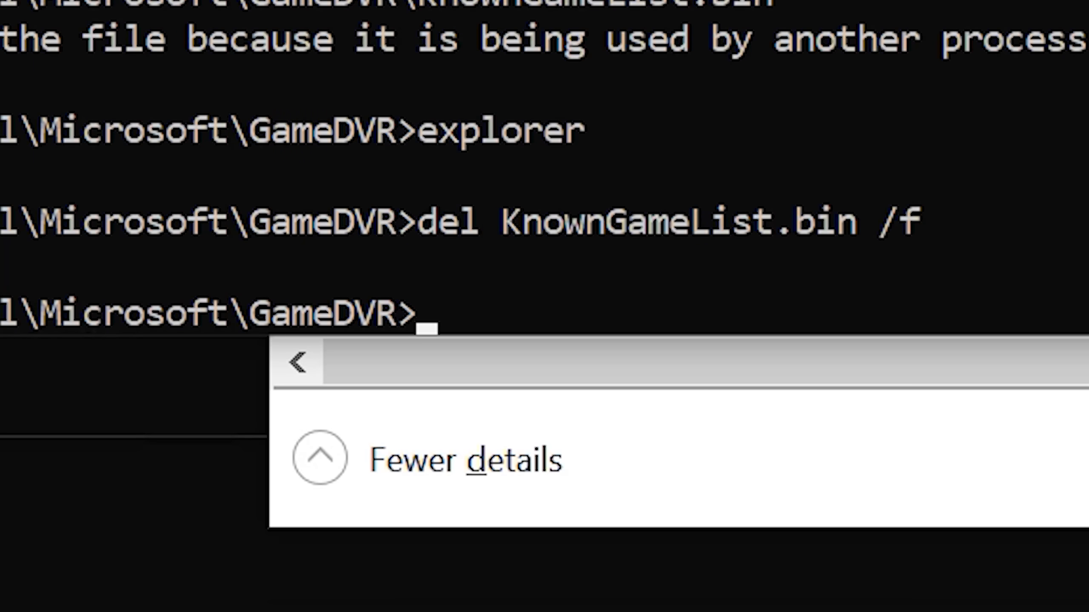
pyautogui.write('dir')
pyautogui.press('Return')
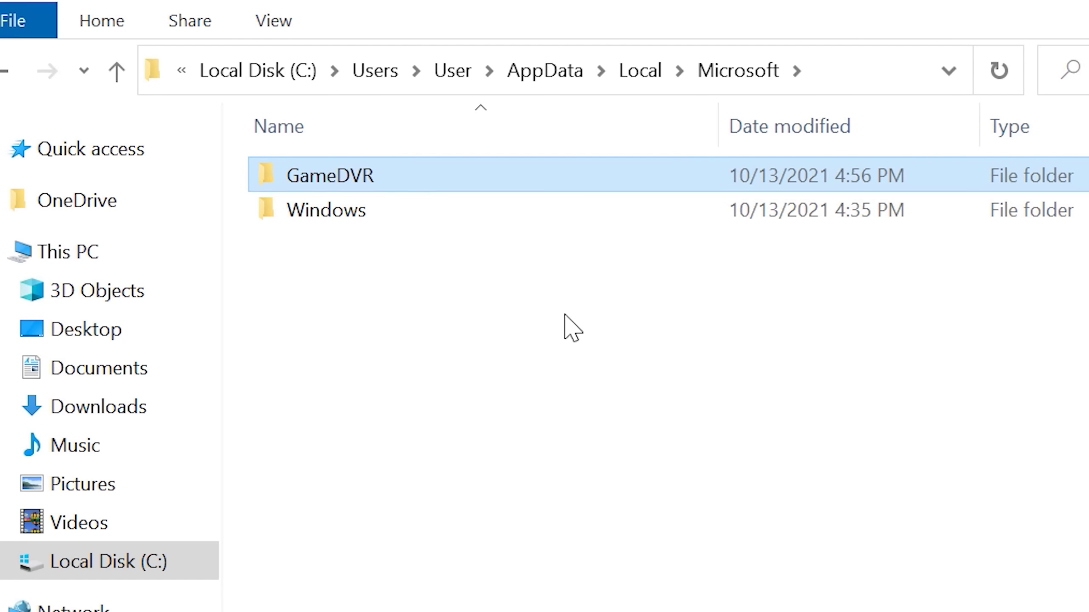
pyautogui.press('Delete')
pyautogui.click(550, 439)
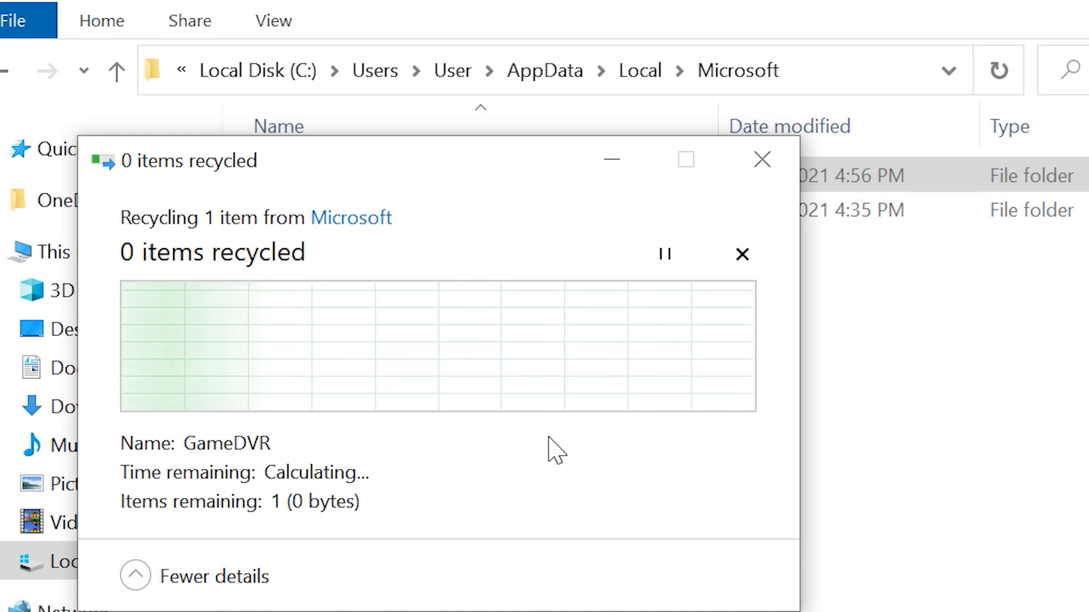
pyautogui.click(681, 443)
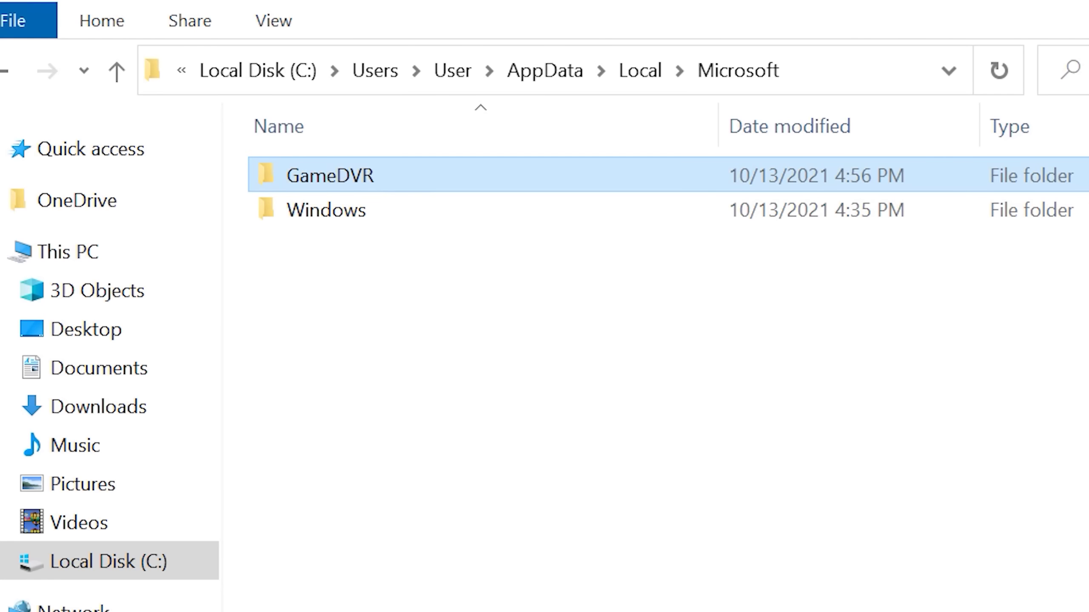
# - Try deleting the seven files in the Windows subfolder, skipping the locked UsrClass.dat
pyautogui.doubleClick(325, 209)
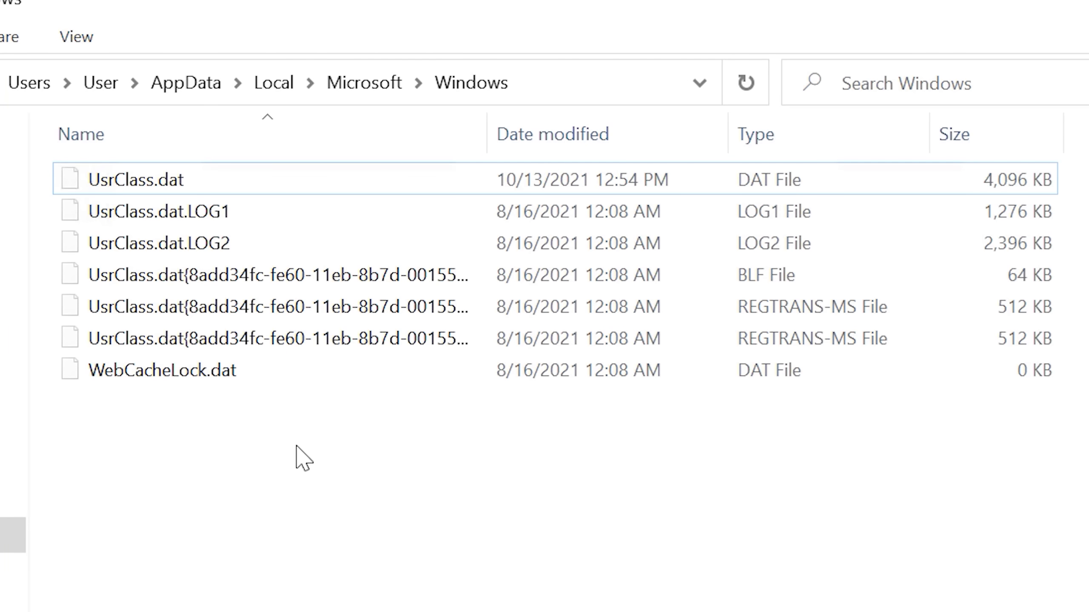
pyautogui.moveTo(296, 446); pyautogui.dragTo(312, 176)
pyautogui.press('Delete')
pyautogui.click(628, 458)
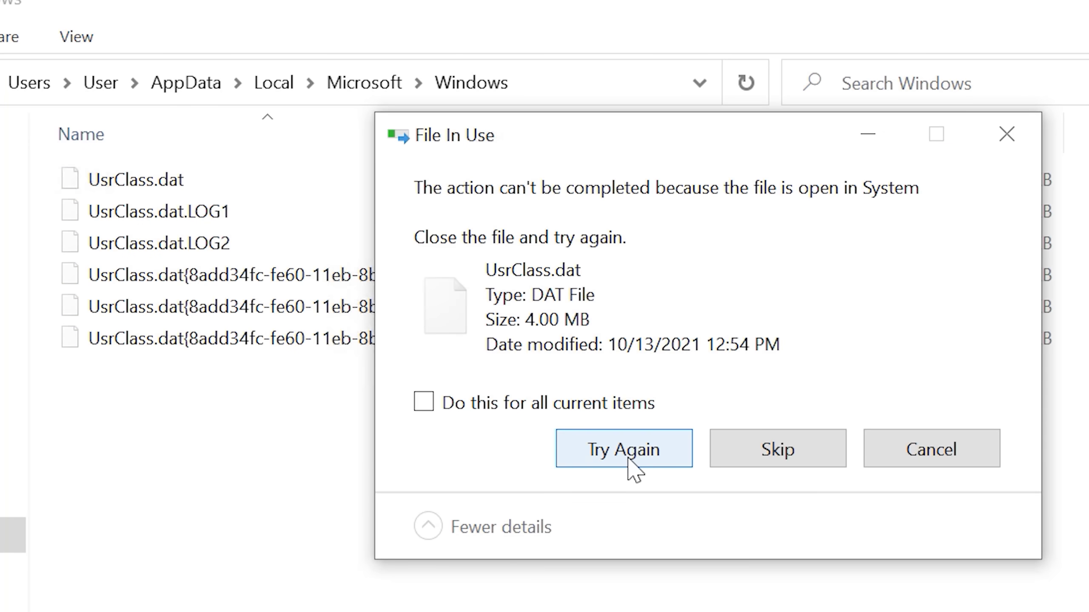
pyautogui.click(728, 457)
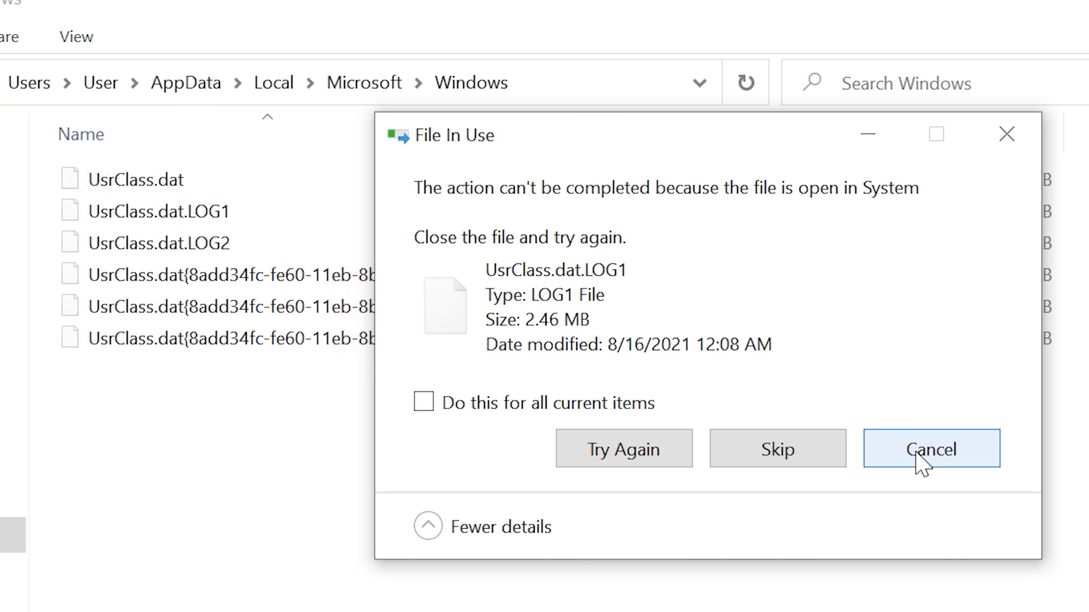
pyautogui.click(919, 462)
# - Delete the first REGTRANS-MS UsrClass file as administrator; NTUSER file deletion is refused
pyautogui.click(428, 308)
pyautogui.press('Delete')
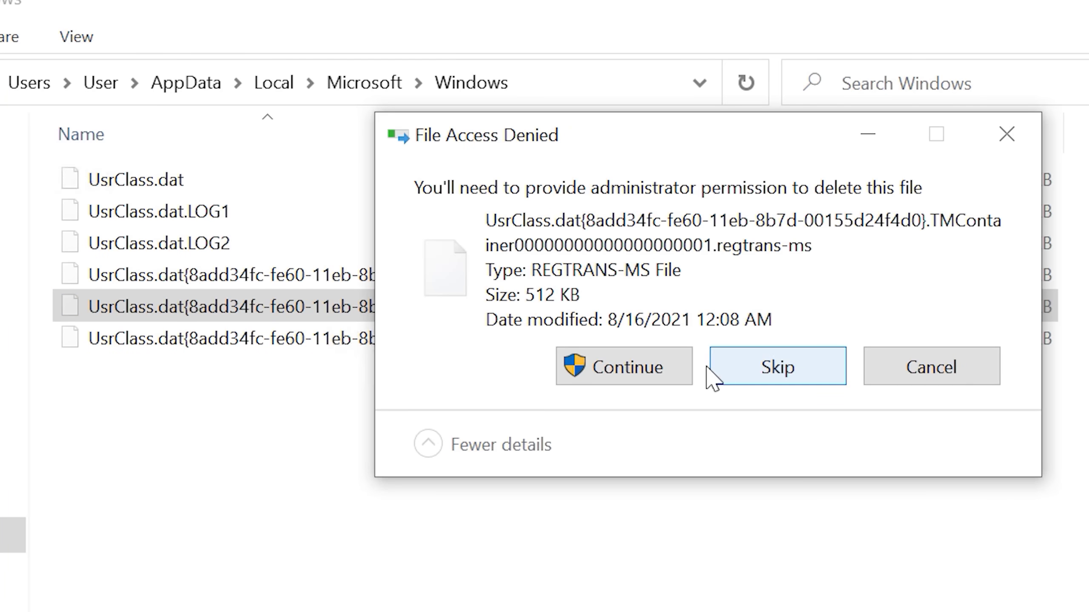
pyautogui.click(649, 378)
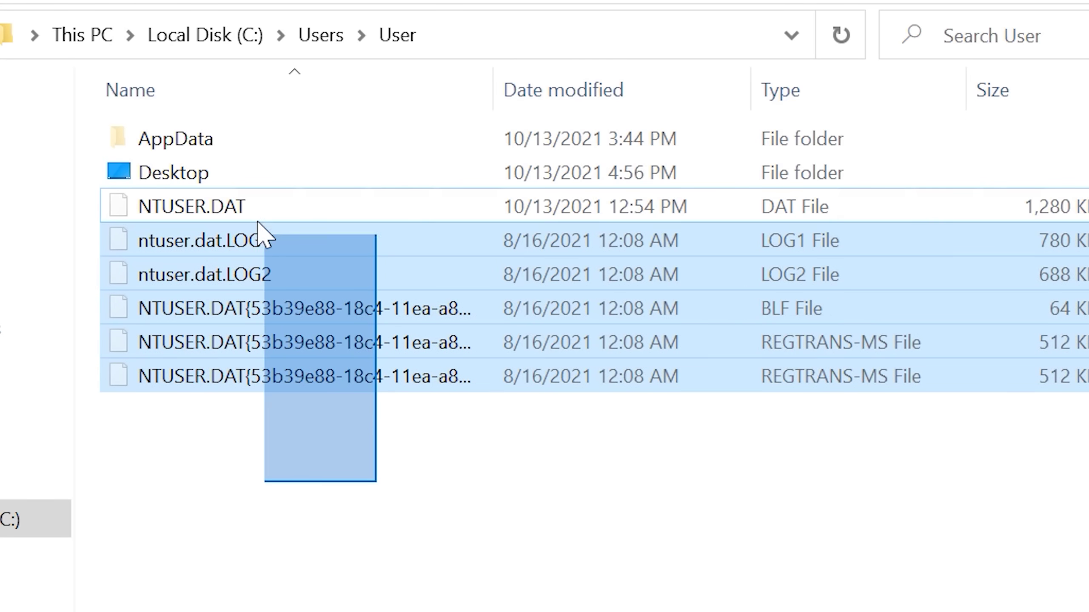
pyautogui.moveTo(377, 545); pyautogui.dragTo(250, 209)
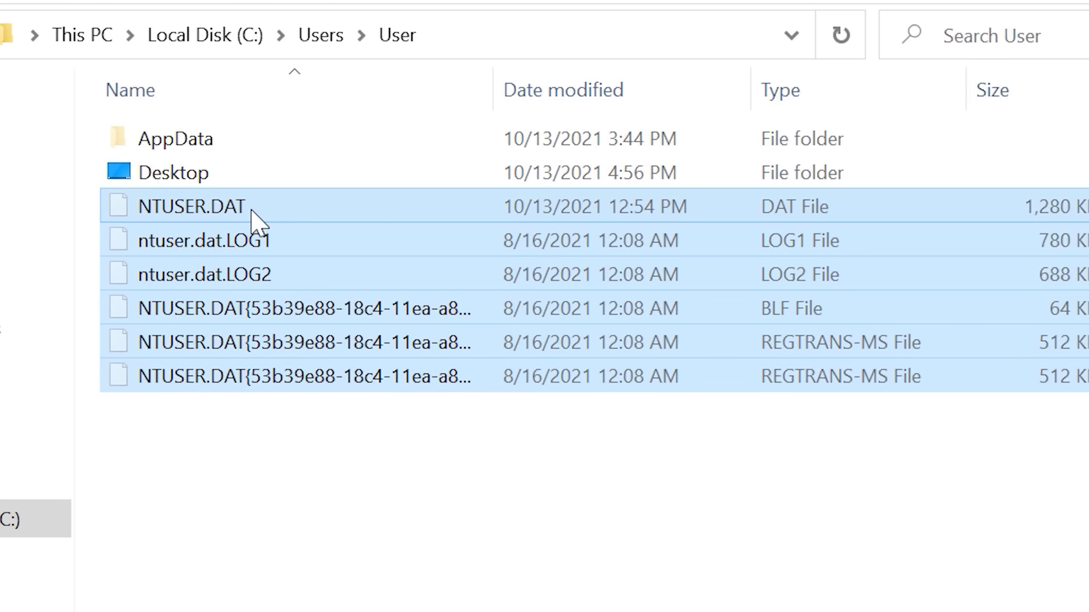
pyautogui.press('Delete')
pyautogui.click(800, 475)
# - Delete the UsrClass and WebCacheLock files, skipping the locked UsrClass.dat
pyautogui.moveTo(293, 476); pyautogui.dragTo(311, 188)
pyautogui.press('Delete')
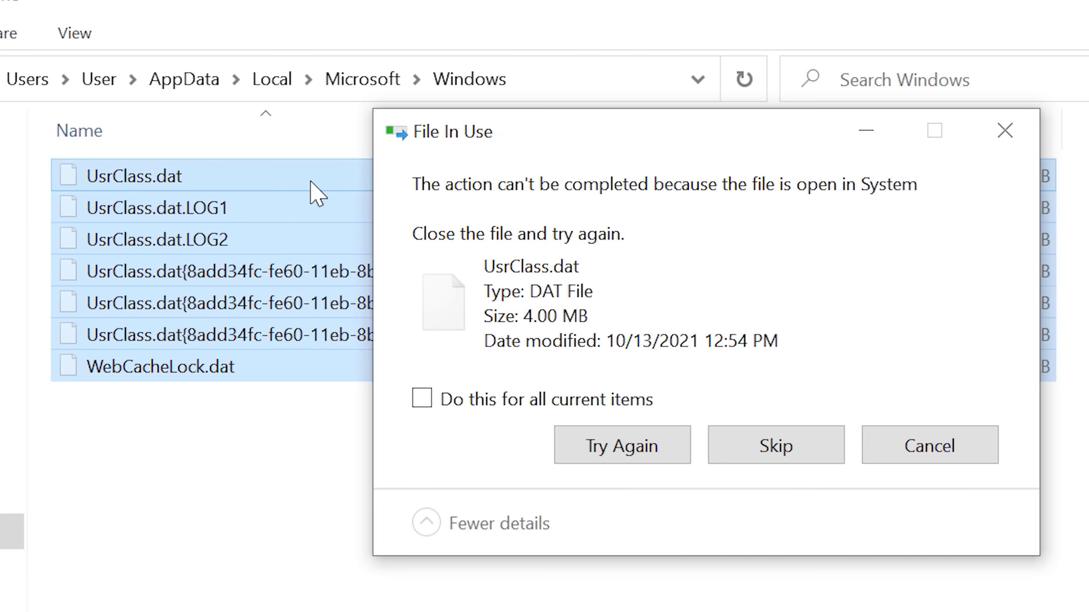
pyautogui.click(633, 460)
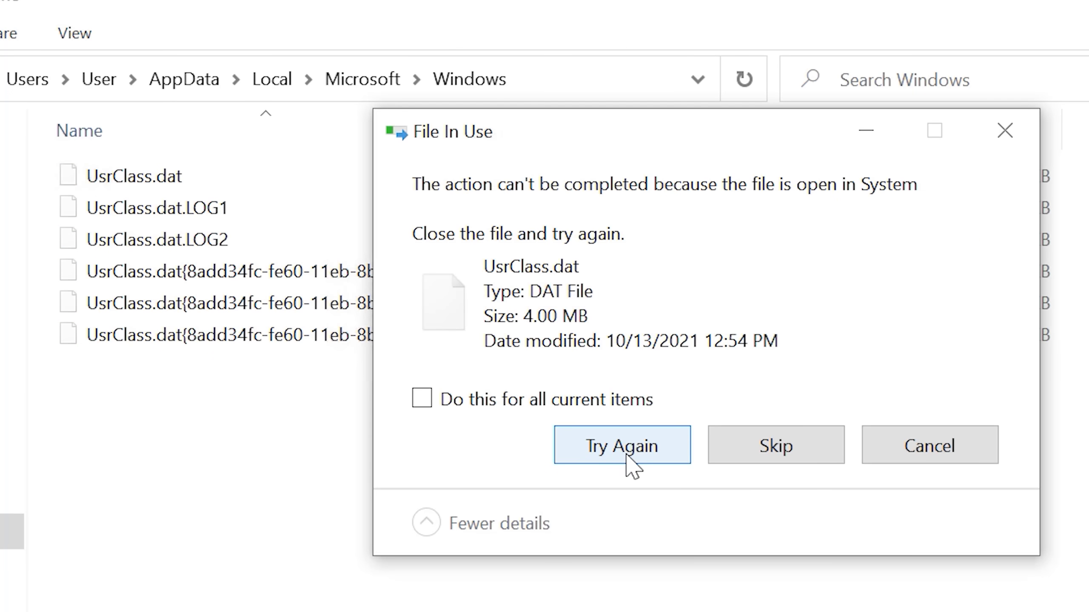
pyautogui.click(728, 454)
pyautogui.click(895, 458)
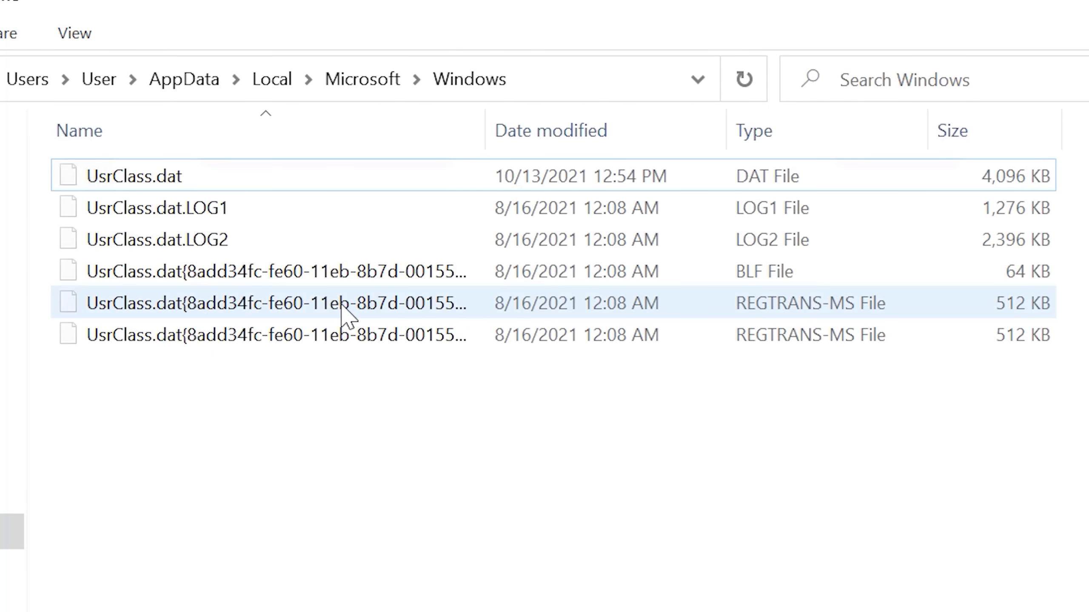
# - Attempt deleting the first REGTRANS-MS UsrClass file as administrator; access is denied
pyautogui.click(342, 305)
pyautogui.press('Delete')
pyautogui.click(646, 365)
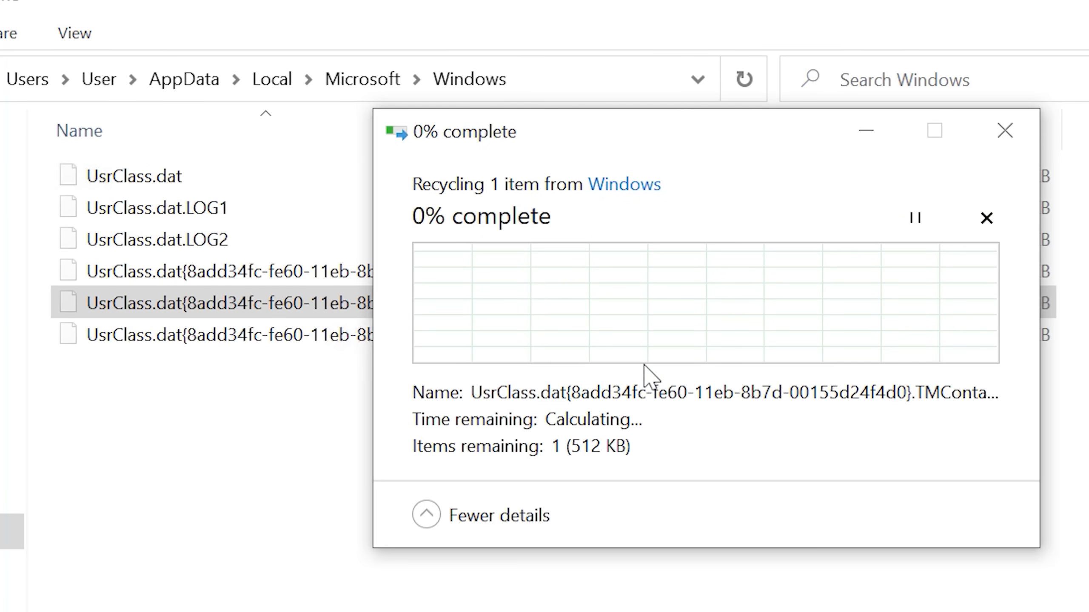
pyautogui.click(794, 449)
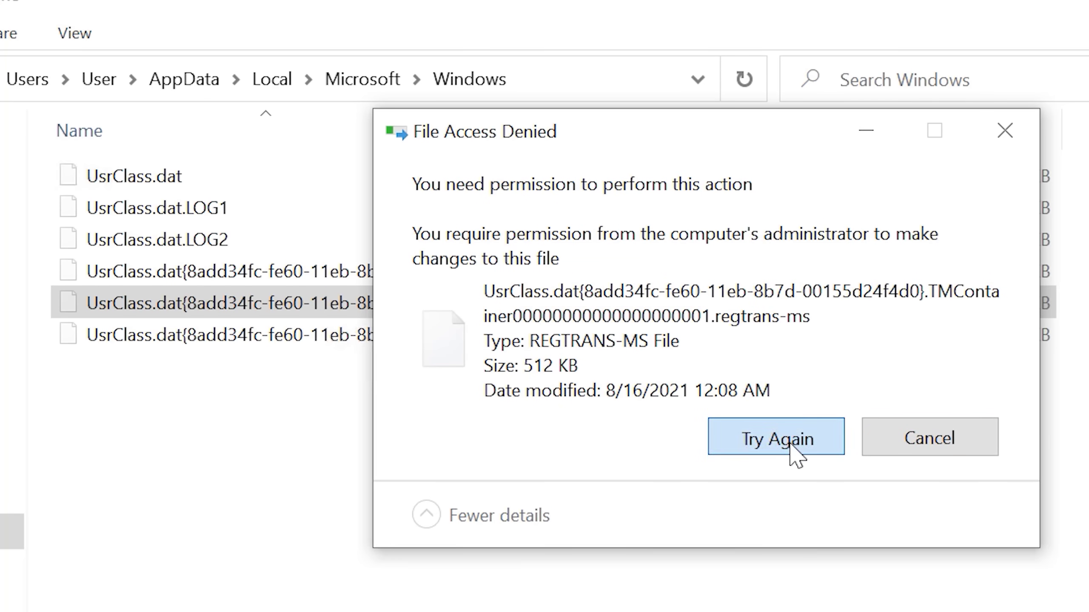
pyautogui.click(899, 447)
# - Try deleting the individual NTUSER.DAT transaction and BLF files, abandoning each locked one
pyautogui.click(324, 409)
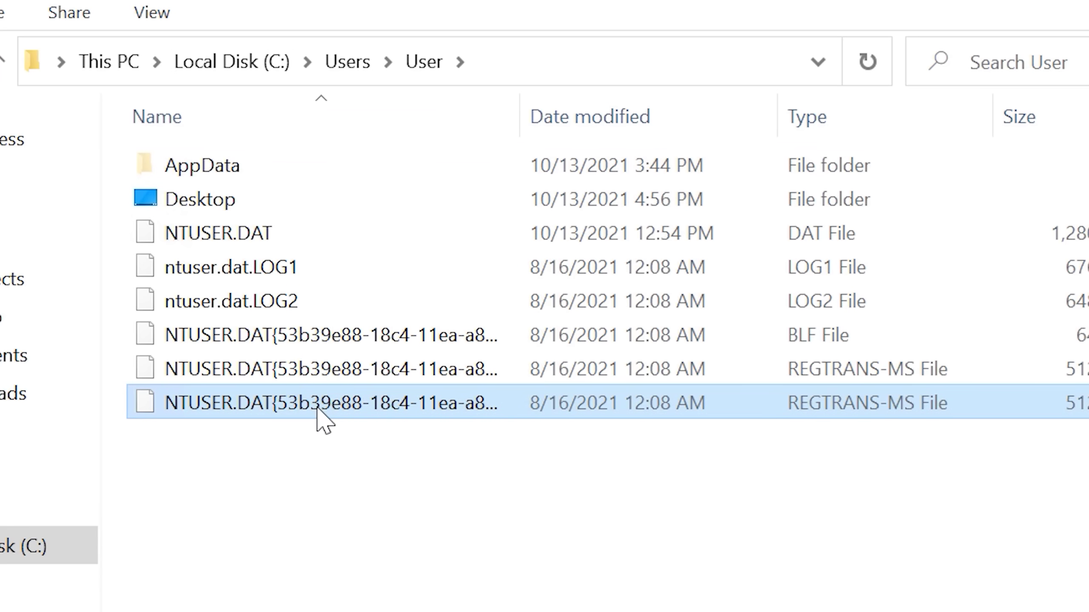
pyautogui.press('Delete')
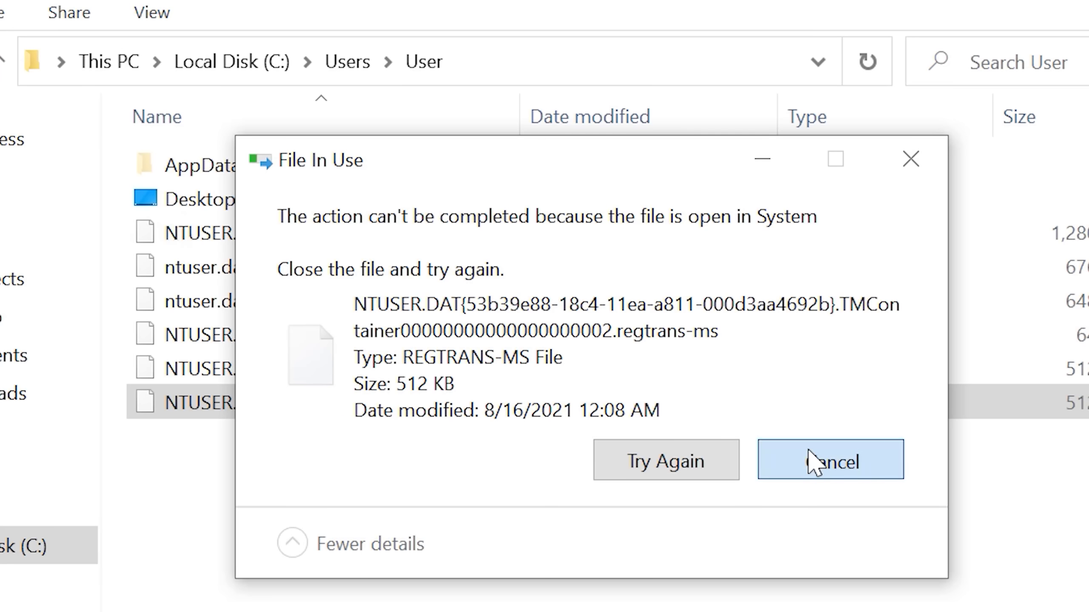
pyautogui.click(812, 461)
pyautogui.click(335, 369)
pyautogui.press('Delete')
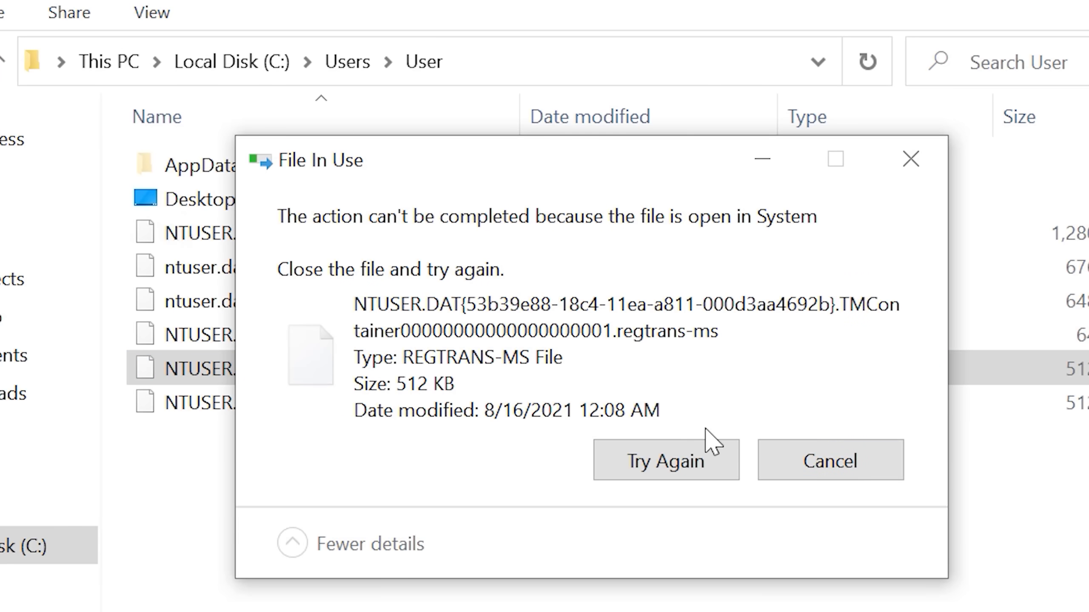
pyautogui.click(830, 460)
pyautogui.click(257, 336)
pyautogui.press('Delete')
pyautogui.click(834, 433)
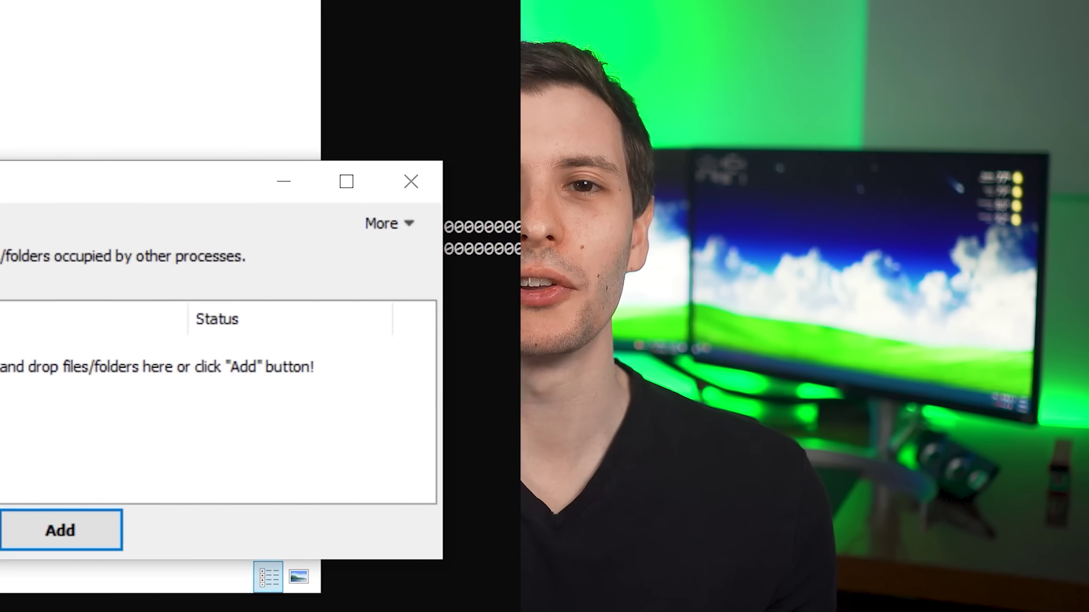
# - Unlock and remove the last NTUSER.DAT transaction file with IObit Unlocker
pyautogui.moveTo(534, 184); pyautogui.dragTo(566, 189)
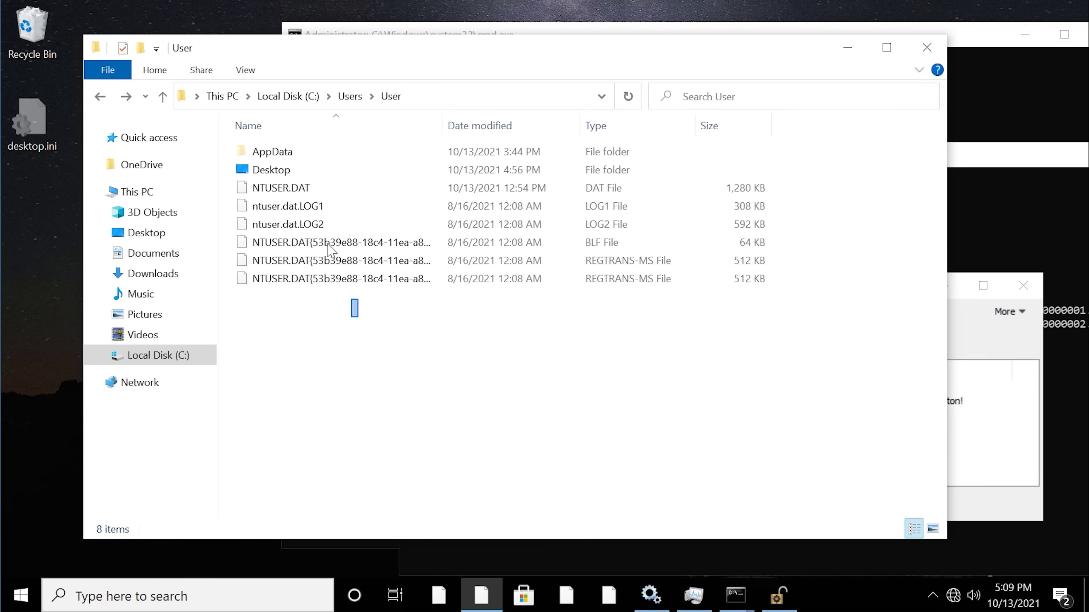
pyautogui.moveTo(330, 248); pyautogui.dragTo(307, 279)
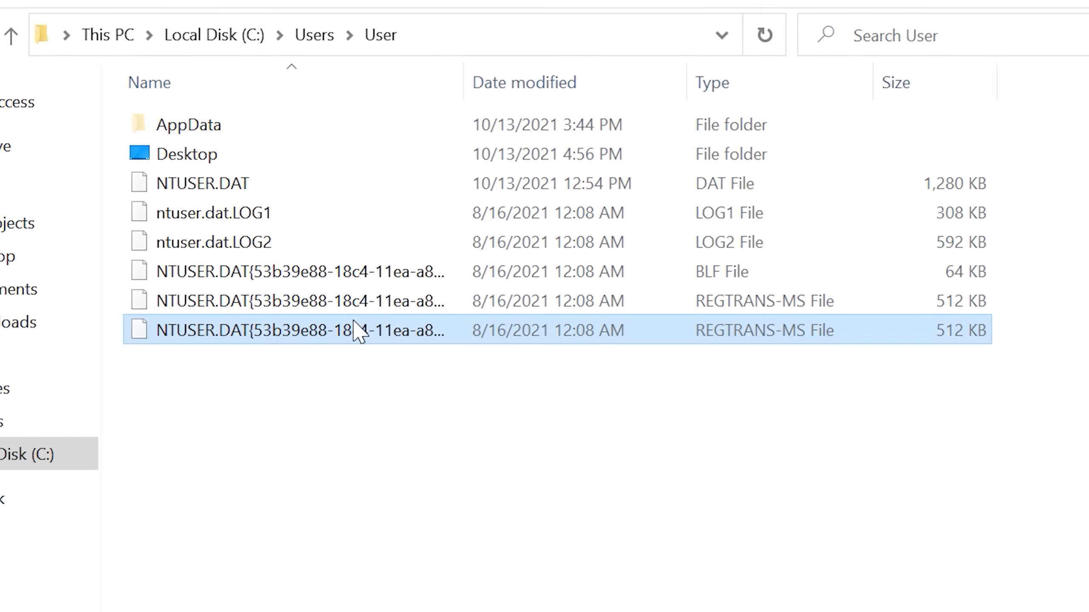
pyautogui.rightClick(376, 279)
pyautogui.click(403, 362)
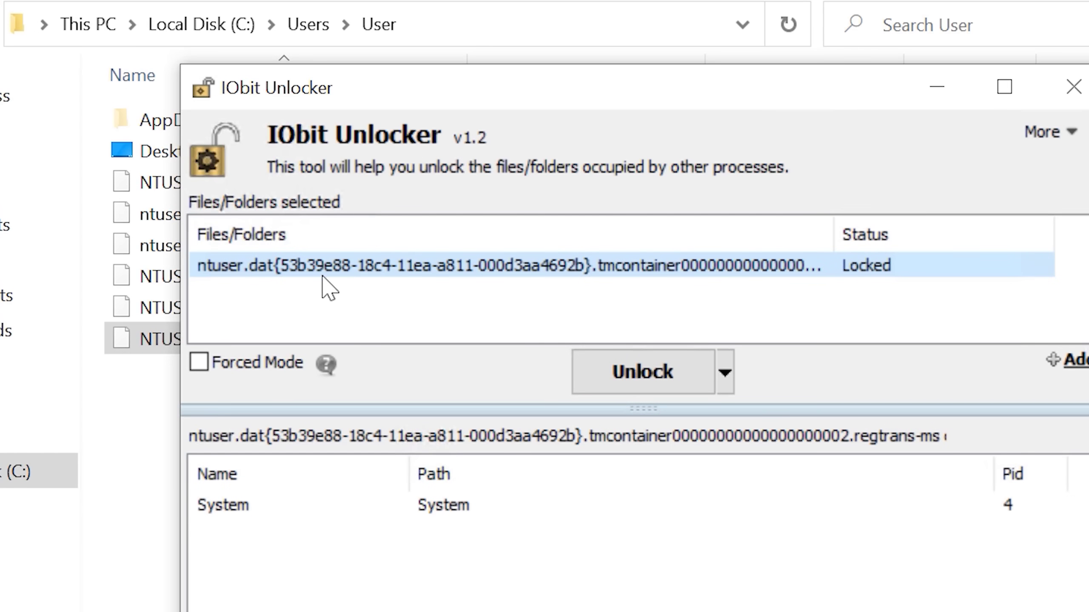
pyautogui.click(593, 366)
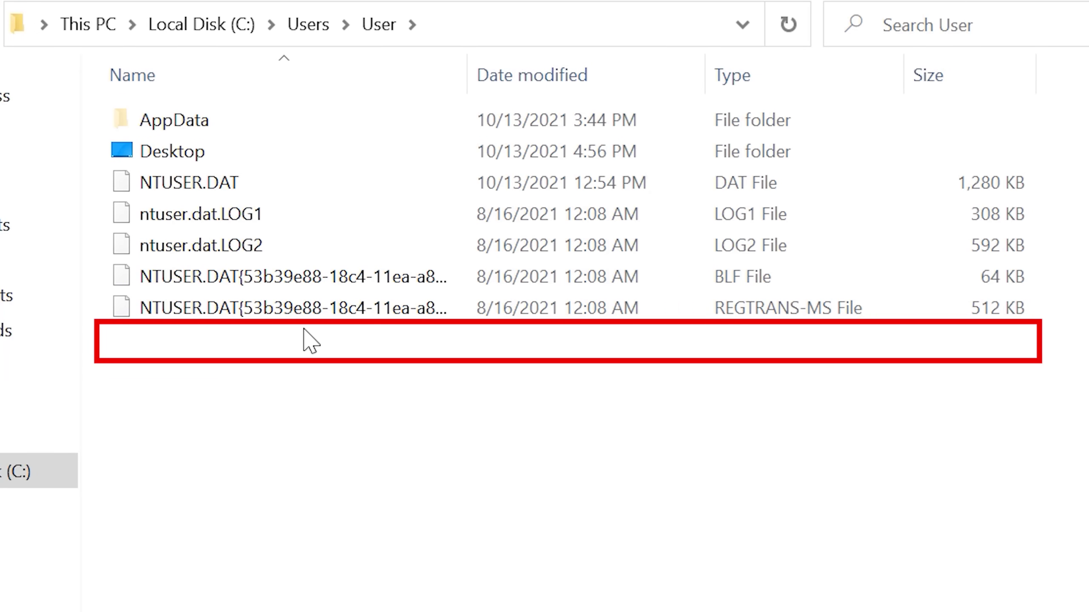
# - Try deleting the remaining NTUSER transaction file and abandon when it stays locked
pyautogui.click(310, 312)
pyautogui.press('Delete')
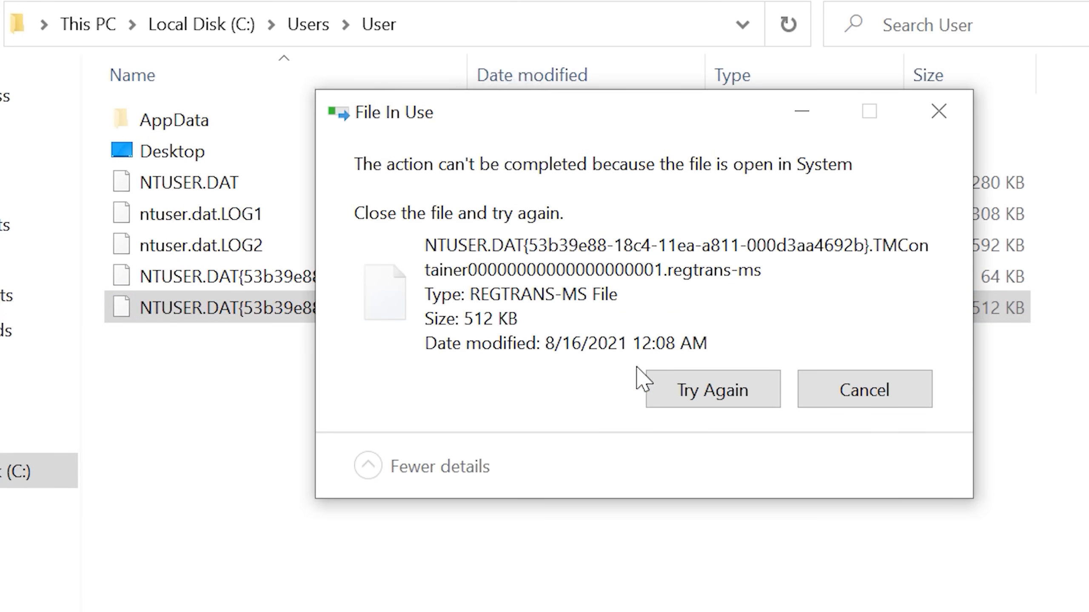
pyautogui.click(855, 403)
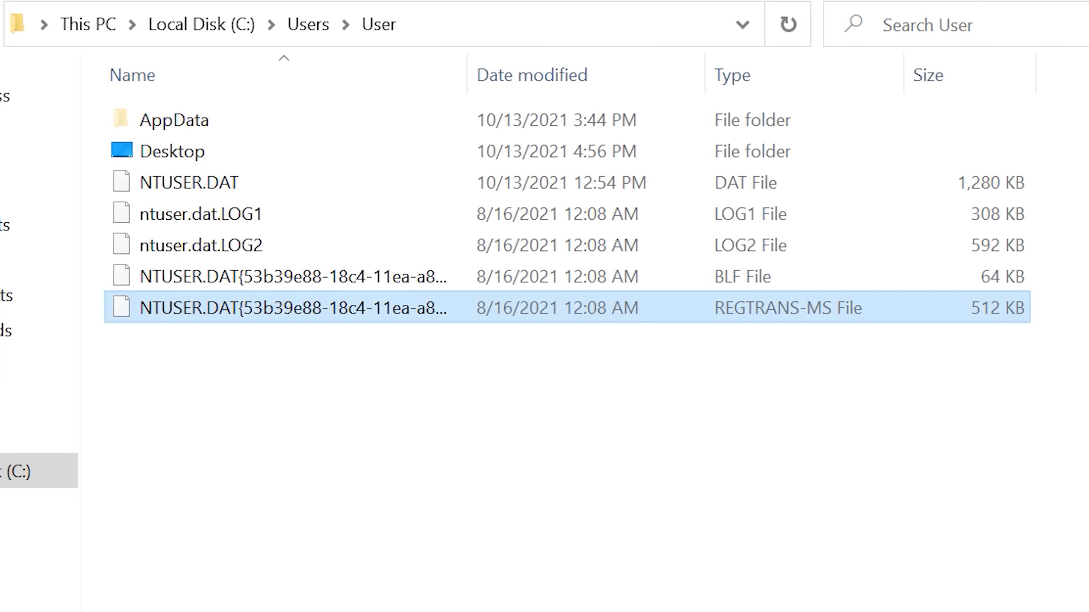
# - Unlock the GameDVR folder in AppData\Local with IObit Unlocker and delete it
pyautogui.doubleClick(242, 125)
pyautogui.doubleClick(197, 153)
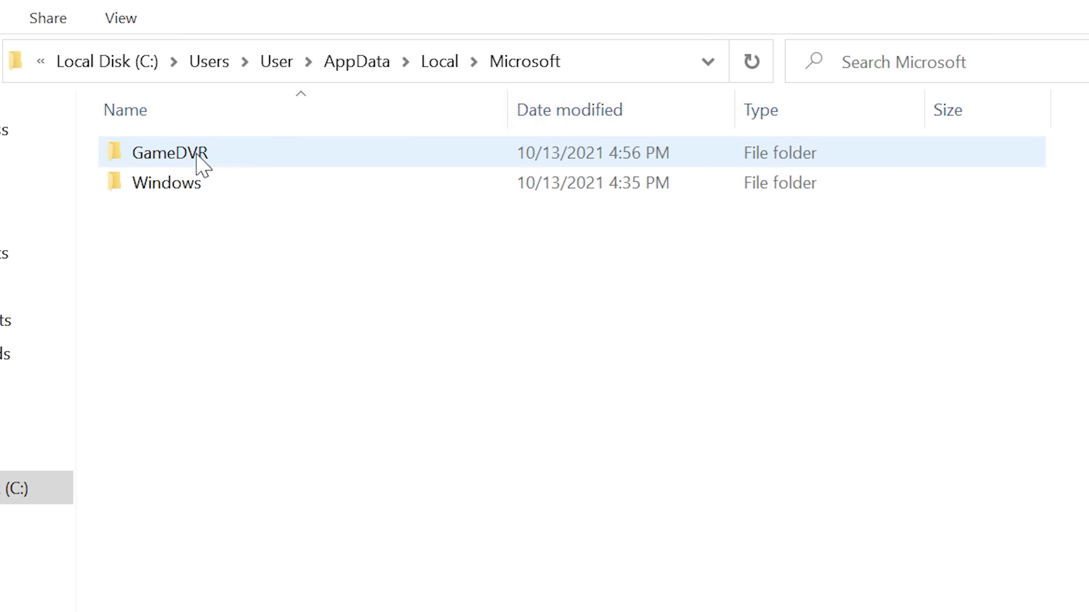
pyautogui.click(198, 158)
pyautogui.rightClick(213, 170)
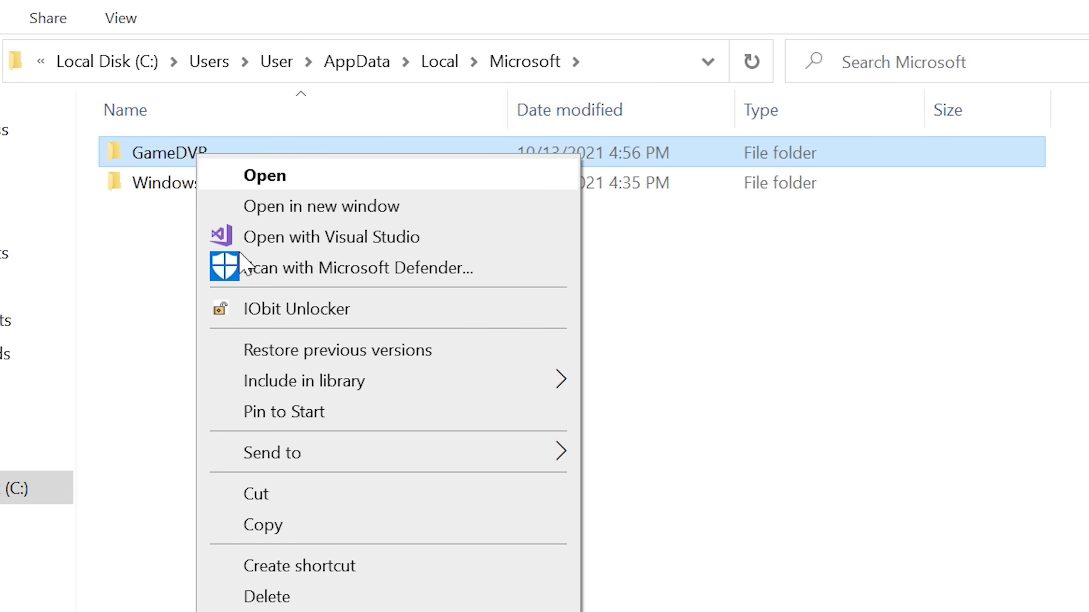
pyautogui.click(287, 310)
pyautogui.click(581, 411)
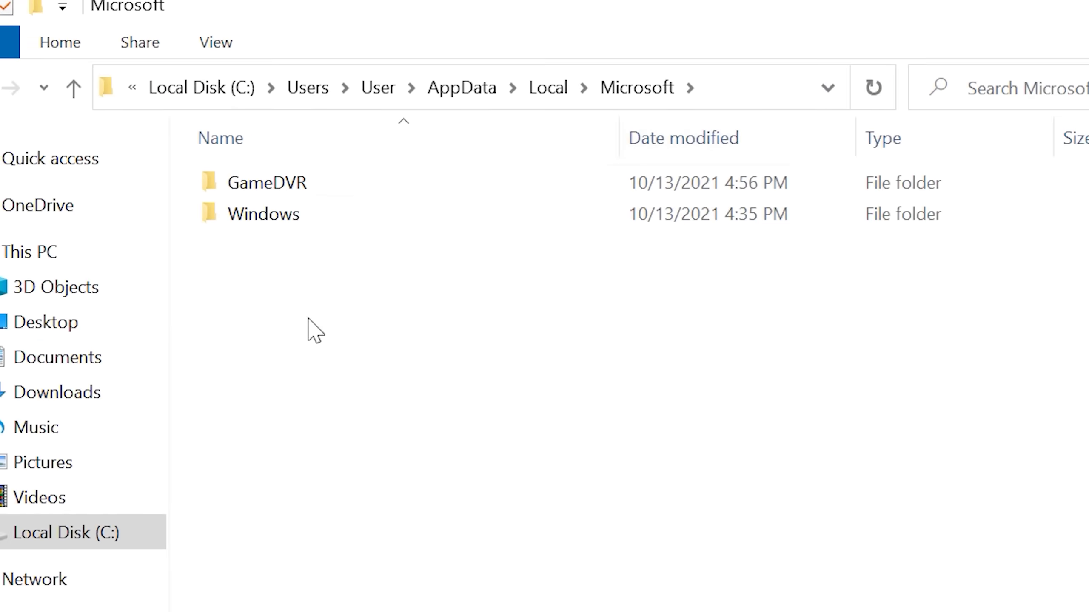
pyautogui.click(268, 200)
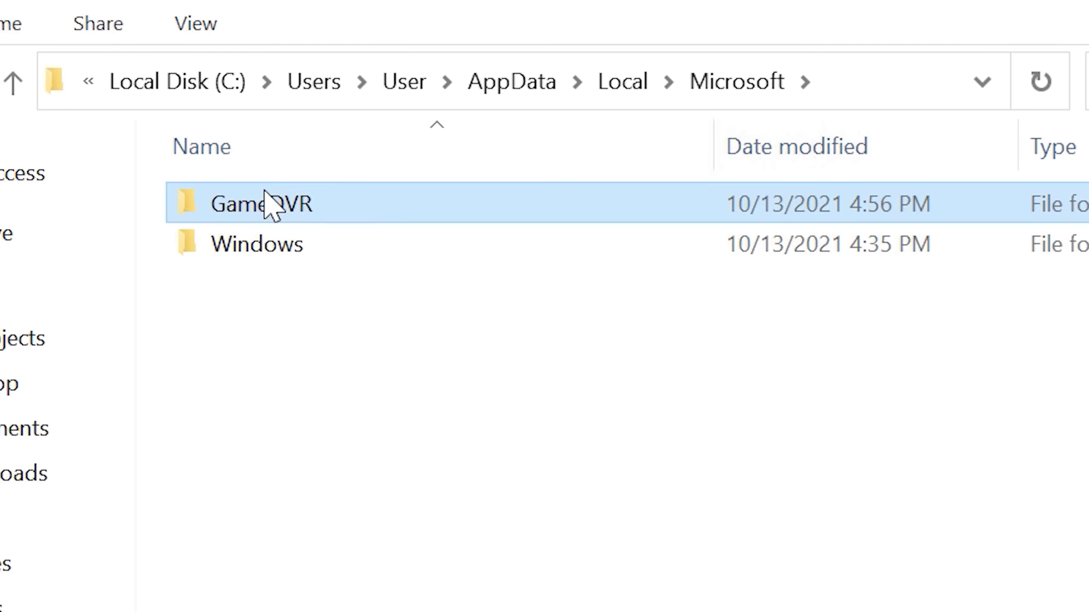
pyautogui.press('Delete')
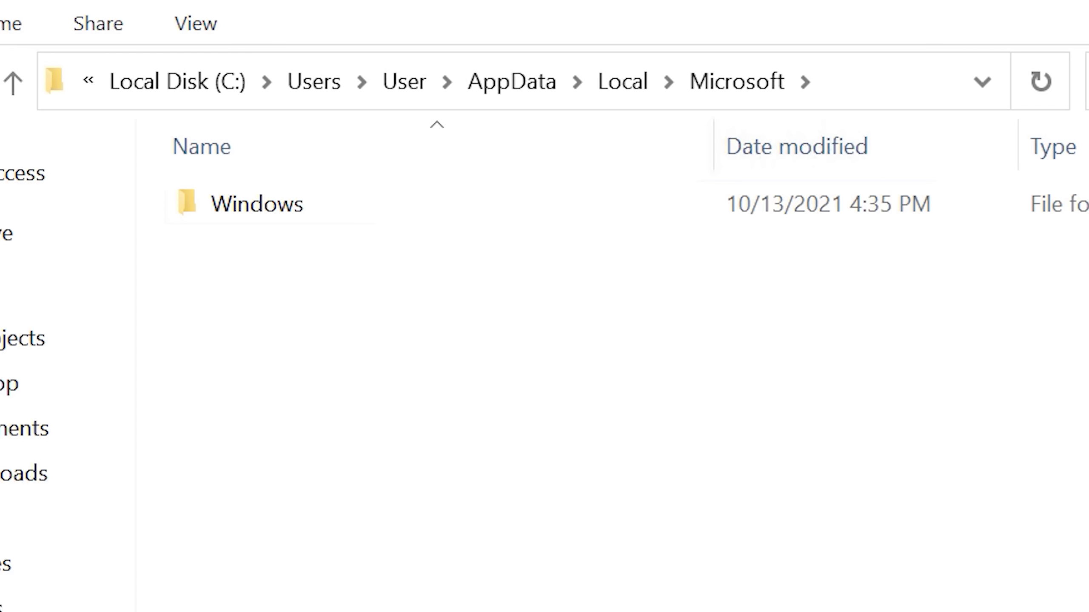
# - Send all six UsrClass files in Microsoft\Windows to IObit Unlocker and unlock them
pyautogui.doubleClick(256, 204)
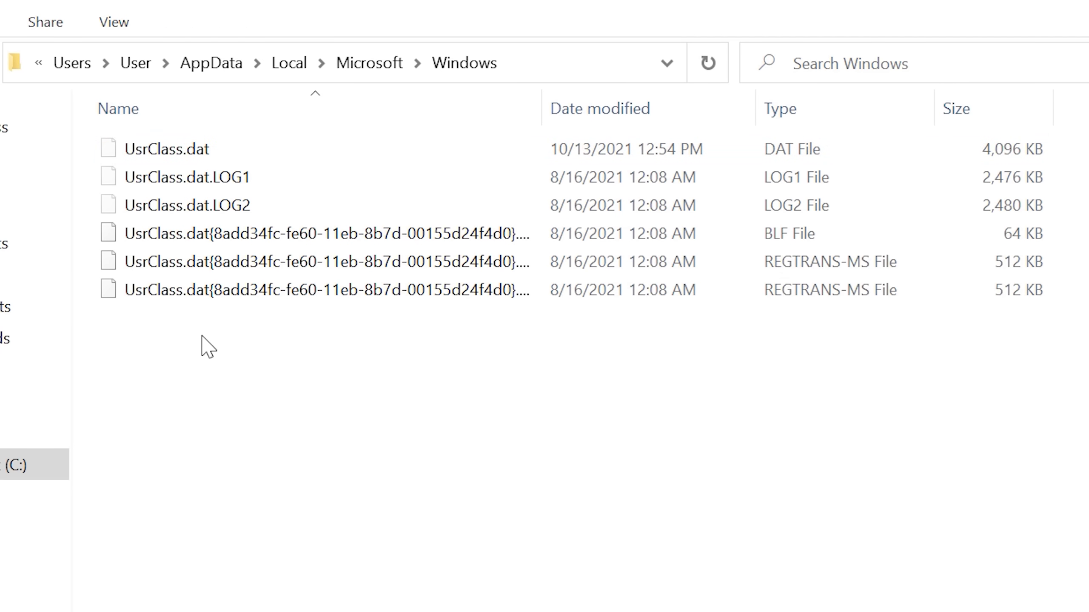
pyautogui.moveTo(231, 401); pyautogui.dragTo(355, 98)
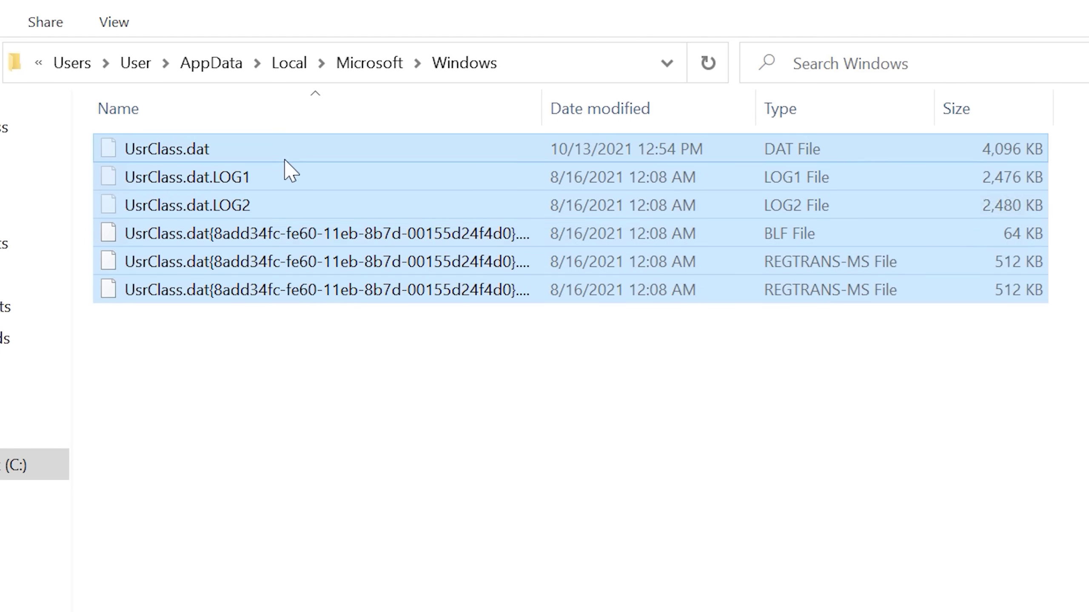
pyautogui.rightClick(286, 169)
pyautogui.click(469, 554)
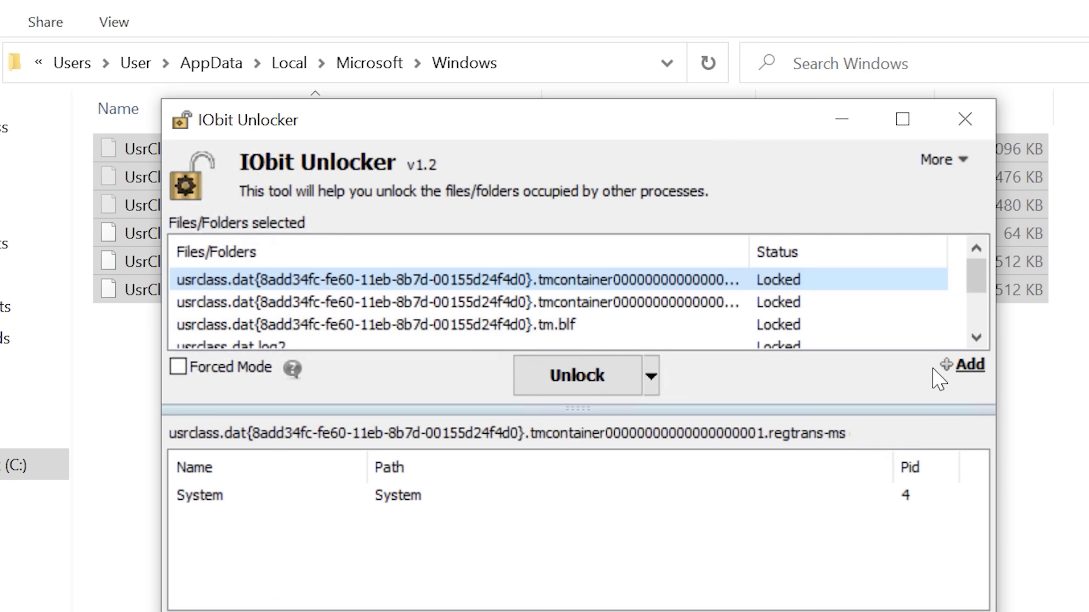
pyautogui.click(604, 372)
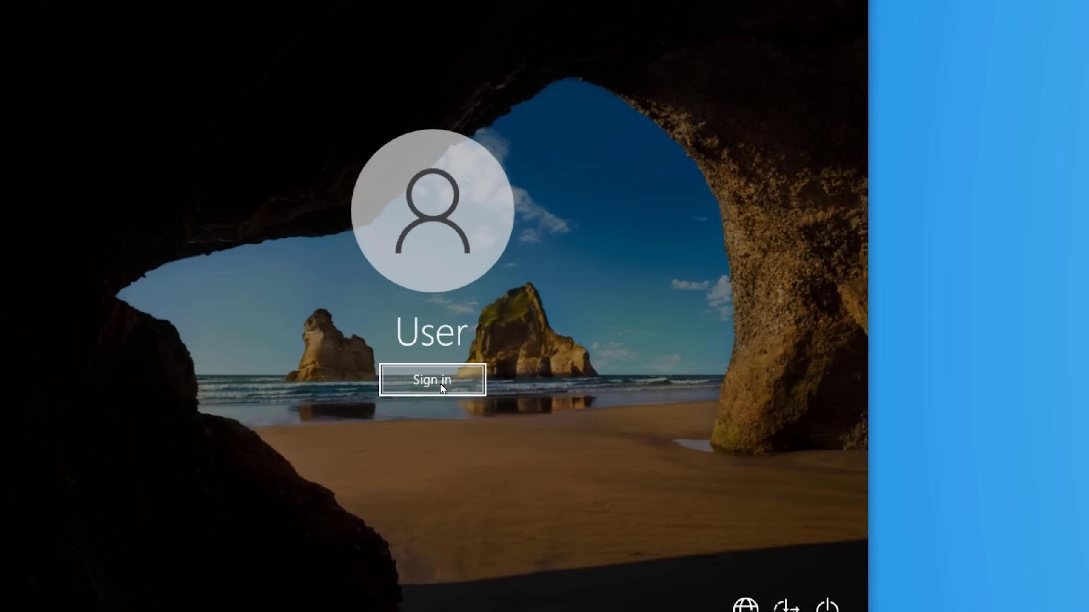
# - Answer the force-logoff question and continue past the blocked-session prompt
pyautogui.click(440, 383)
pyautogui.click(779, 576)
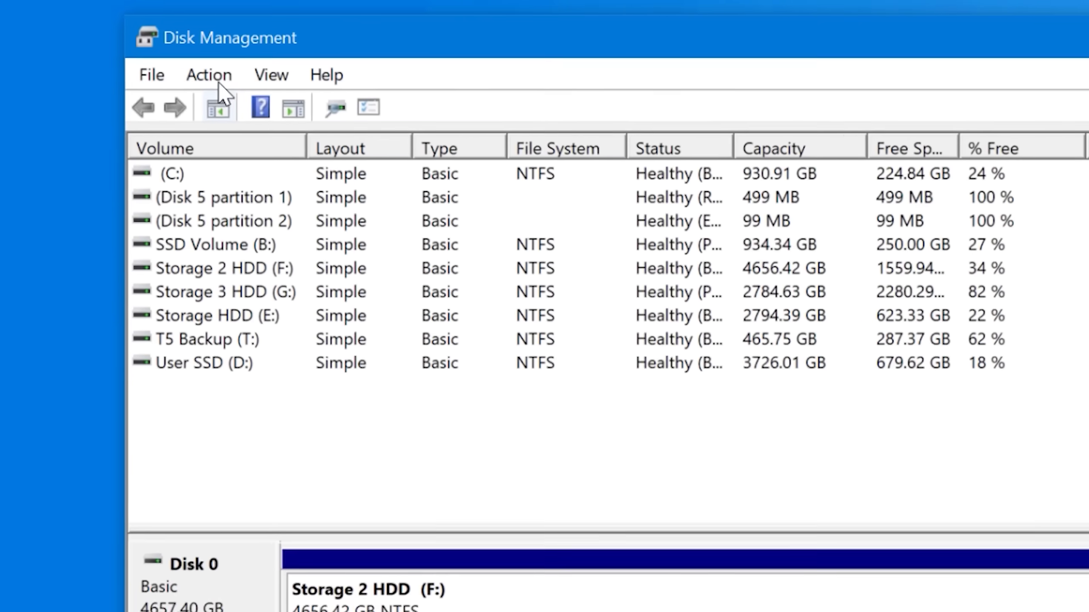
# - Attach the WinDev2108Eval .vhd through Action › Attach VHD, pasting its path as location
pyautogui.click(145, 79)
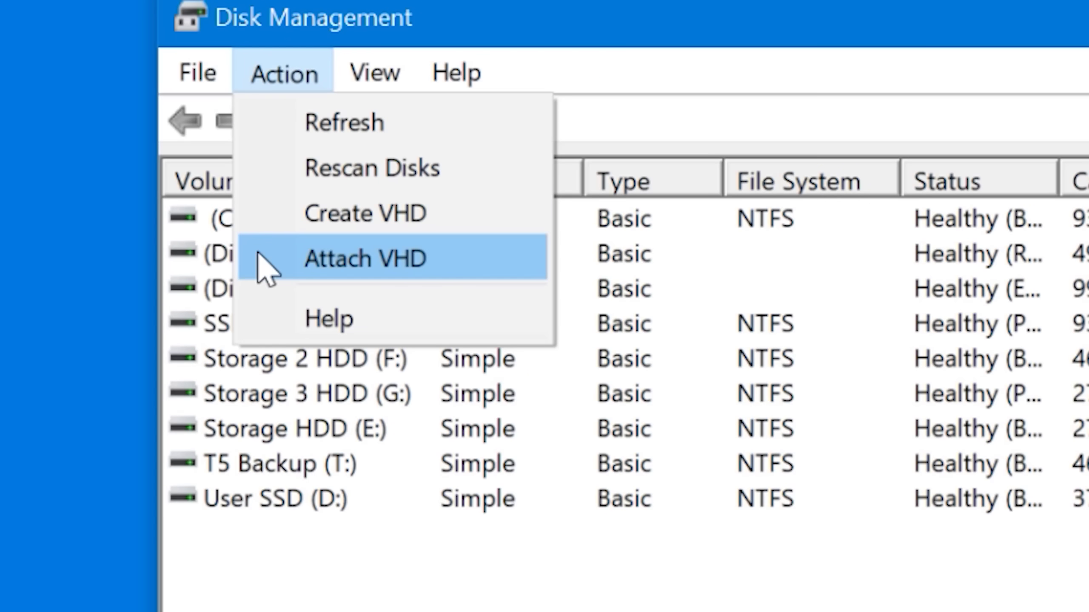
pyautogui.click(280, 257)
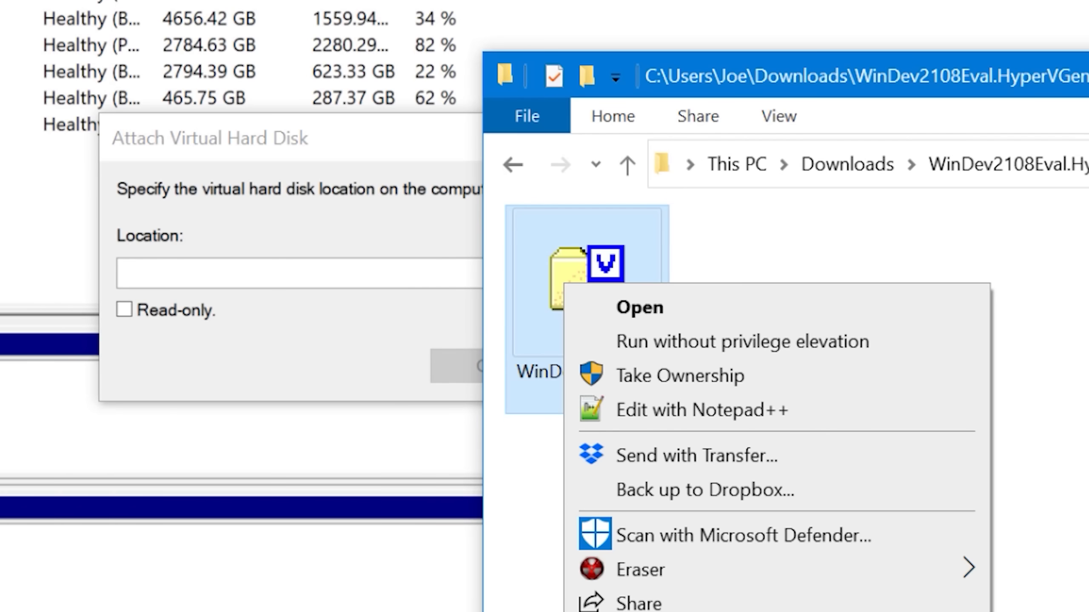
pyautogui.click(270, 276)
pyautogui.rightClick(265, 275)
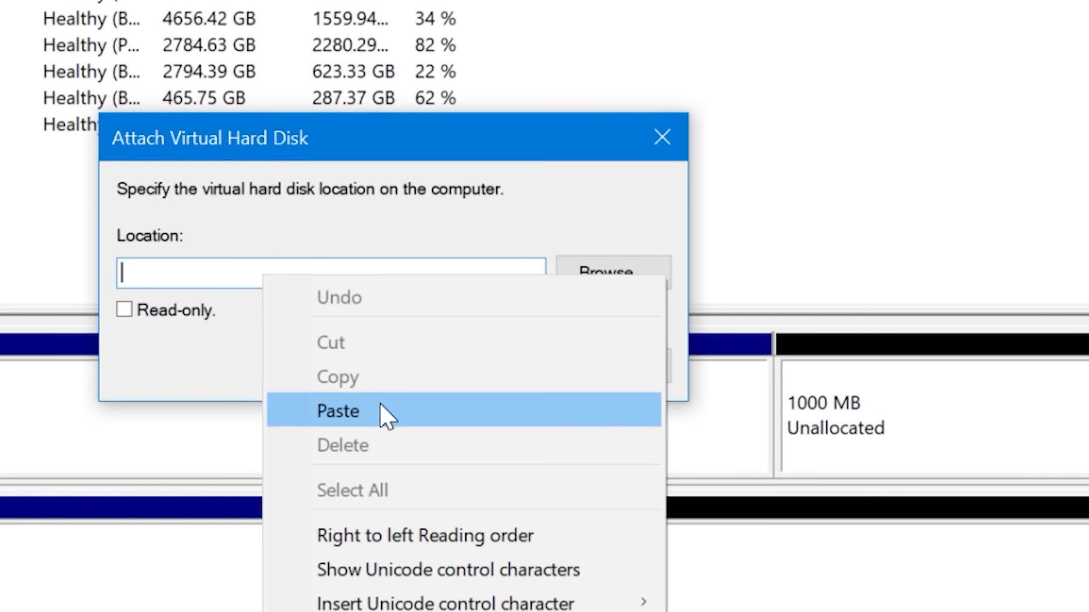
pyautogui.click(384, 415)
pyautogui.click(442, 377)
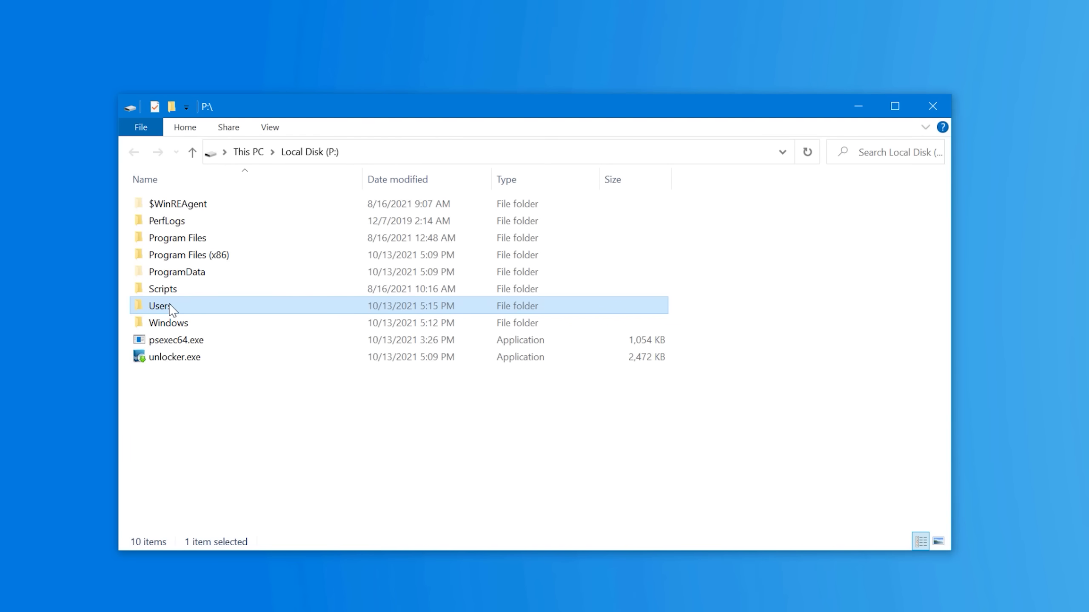
# - Open P:\Users\User and delete the Desktop folder
pyautogui.doubleClick(172, 312)
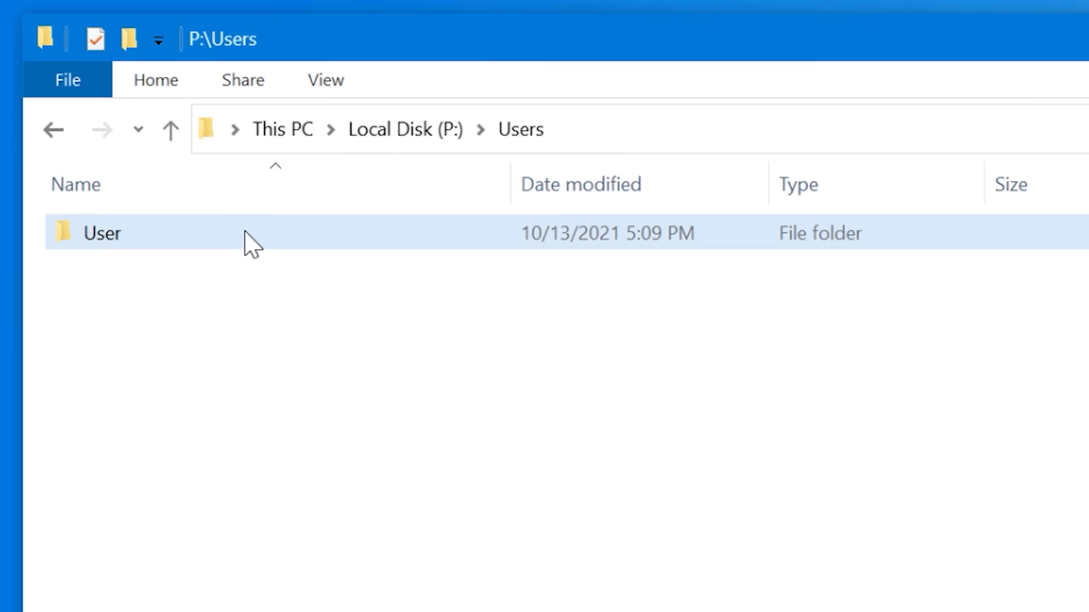
pyautogui.click(246, 234)
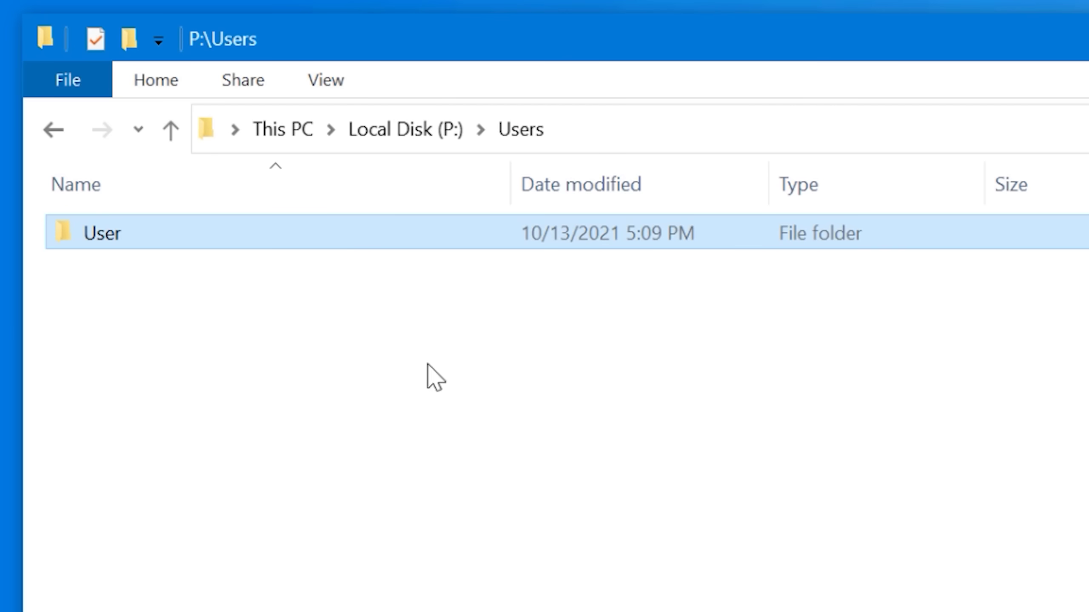
pyautogui.doubleClick(261, 241)
pyautogui.click(158, 267)
pyautogui.press('Delete')
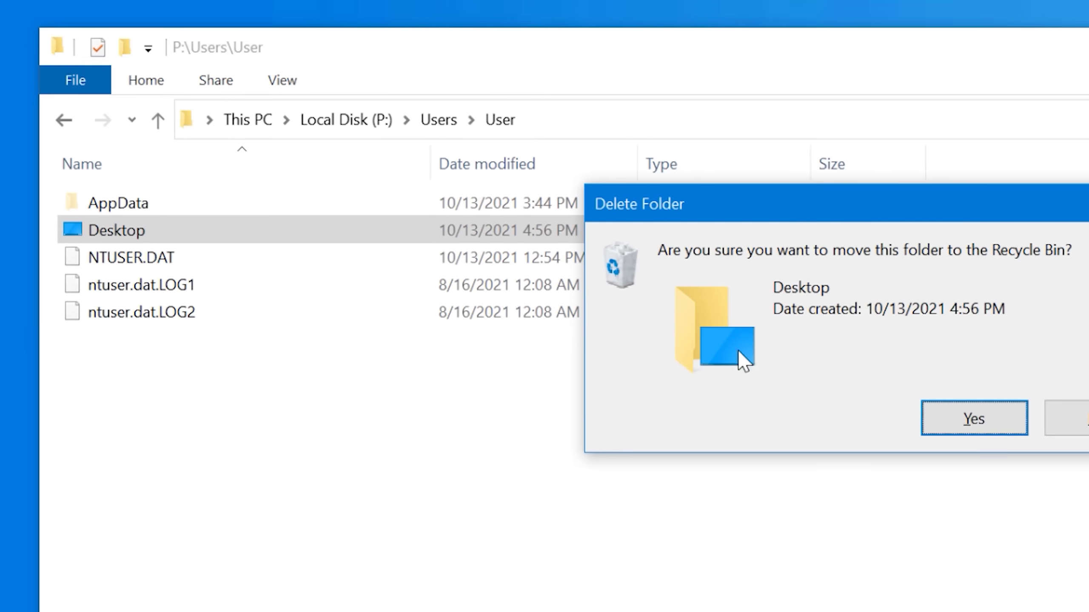
pyautogui.click(949, 427)
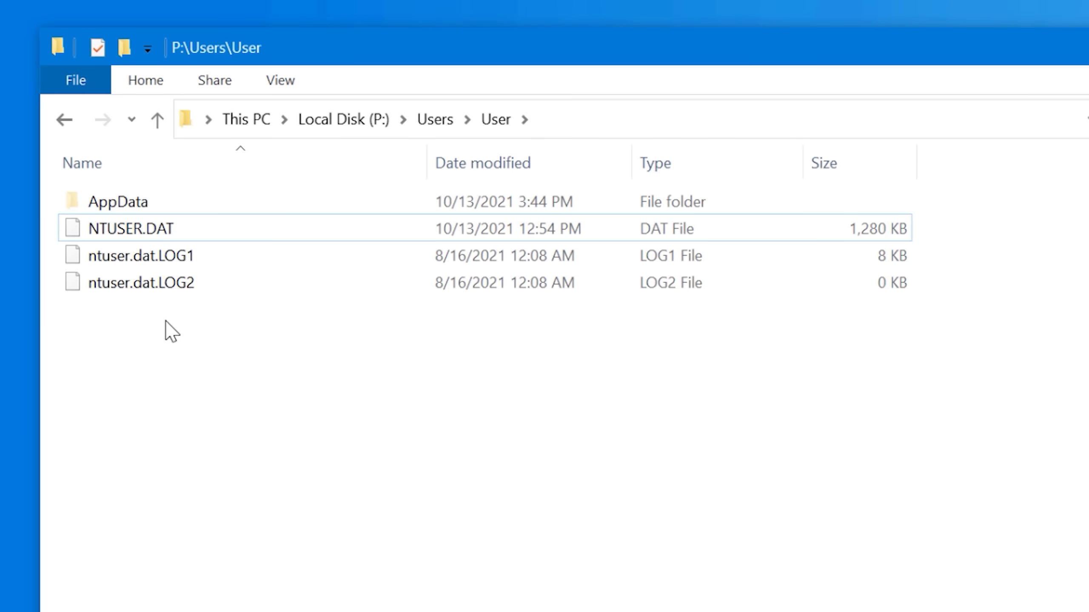
# - Delete NTUSER.DAT and its two ntuser log files
pyautogui.moveTo(165, 321); pyautogui.dragTo(190, 230)
pyautogui.press('Delete')
pyautogui.click(936, 358)
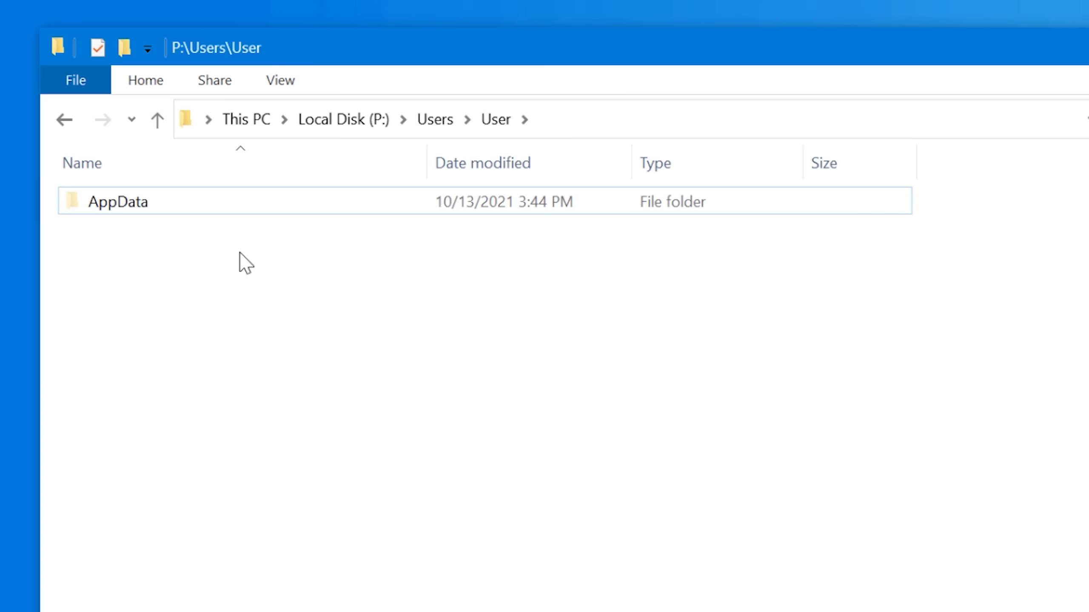
# - Delete the four UsrClass files in AppData\Local\Microsoft\Windows, then return to the User folder
pyautogui.doubleClick(161, 201)
pyautogui.doubleClick(121, 201)
pyautogui.doubleClick(122, 203)
pyautogui.moveTo(150, 334); pyautogui.dragTo(190, 202)
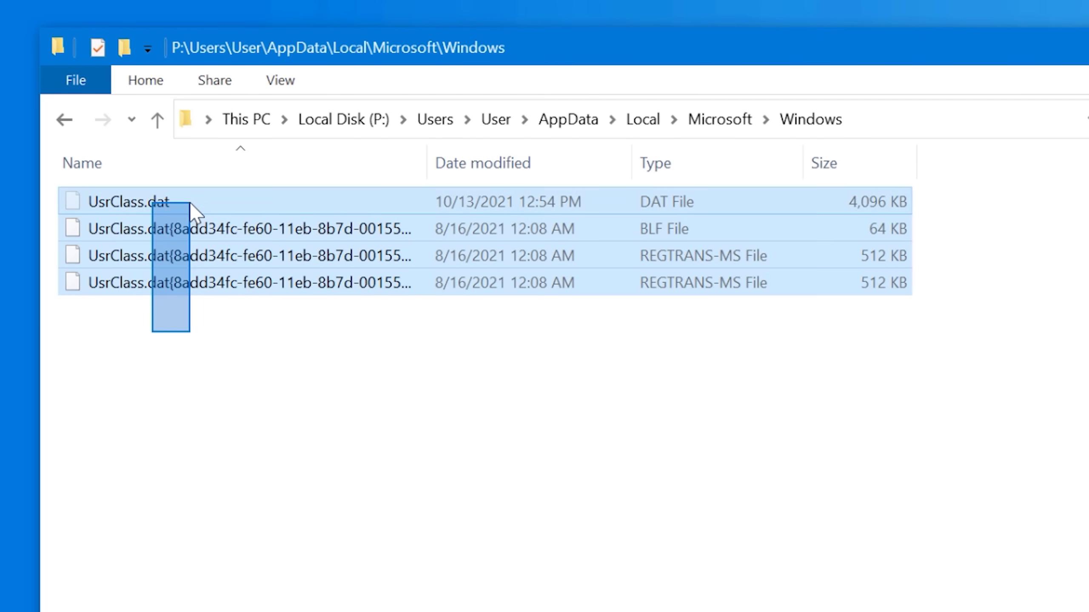
pyautogui.press('Delete')
pyautogui.click(949, 365)
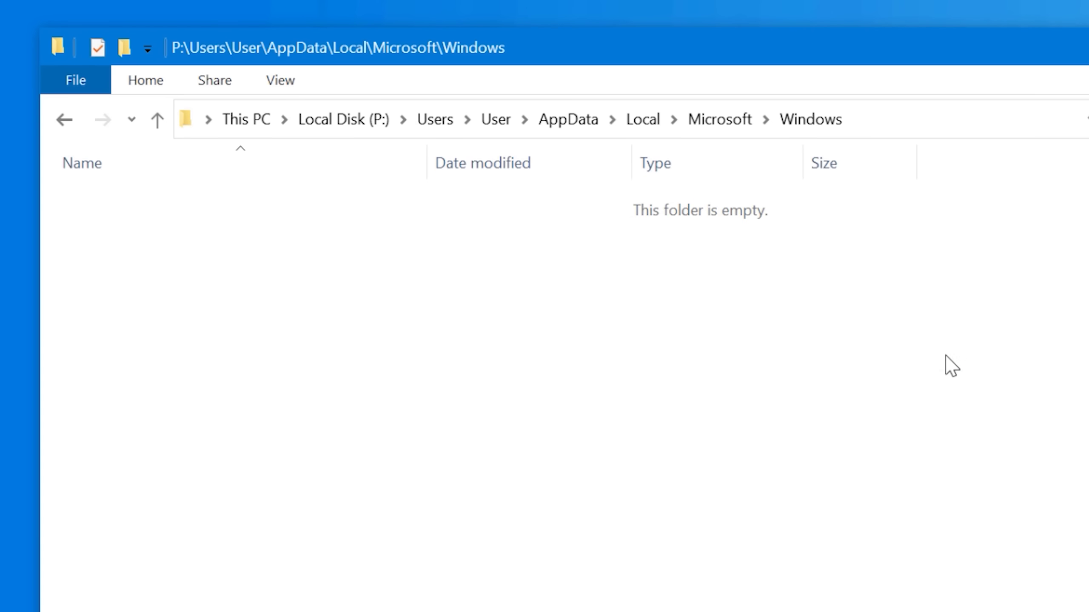
pyautogui.click(731, 123)
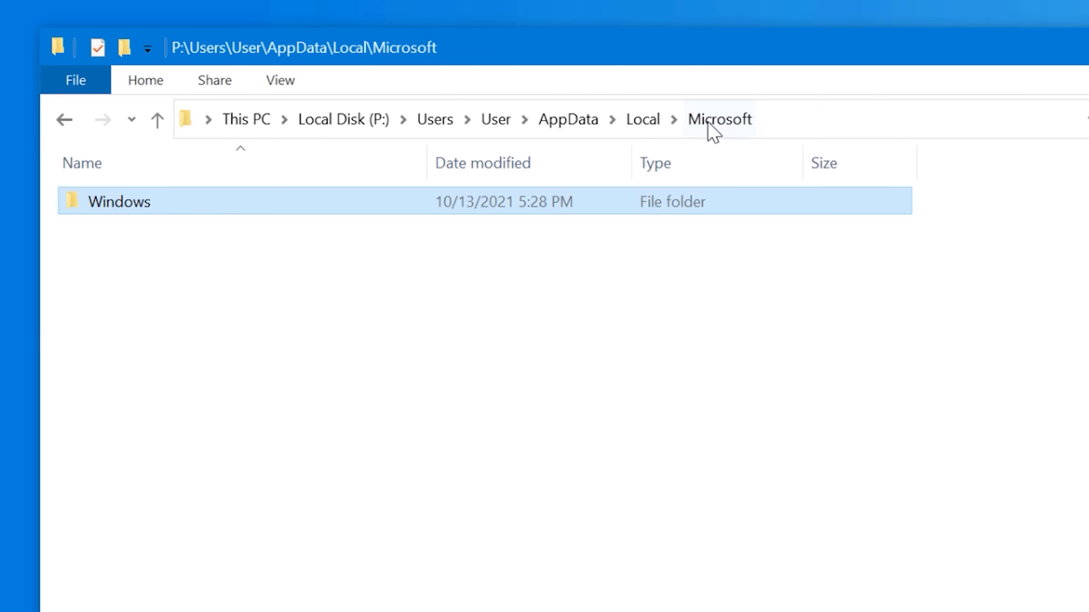
pyautogui.click(645, 120)
pyautogui.click(553, 116)
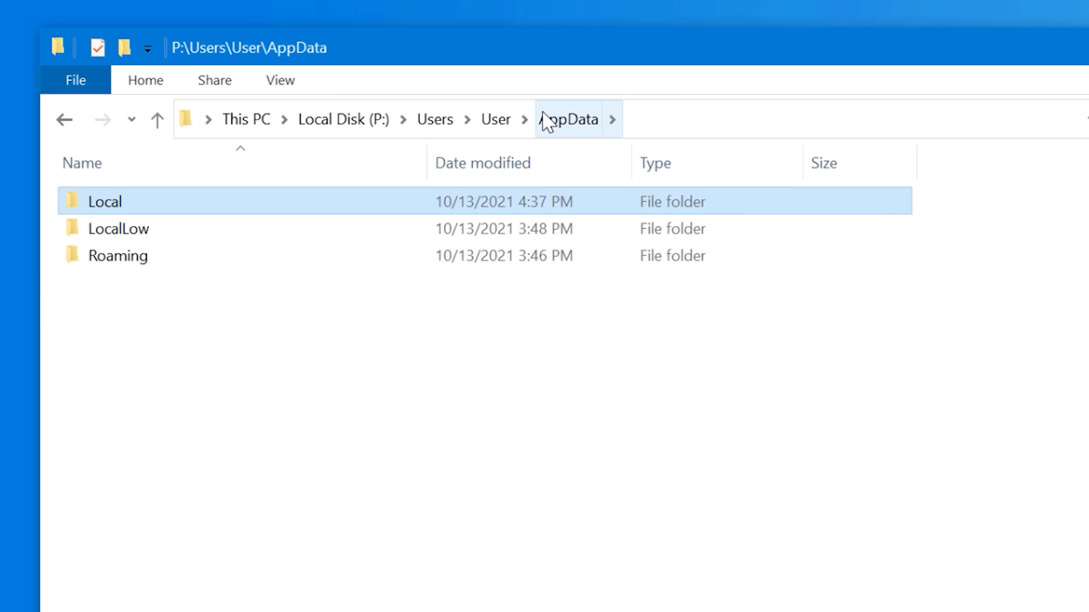
pyautogui.click(498, 122)
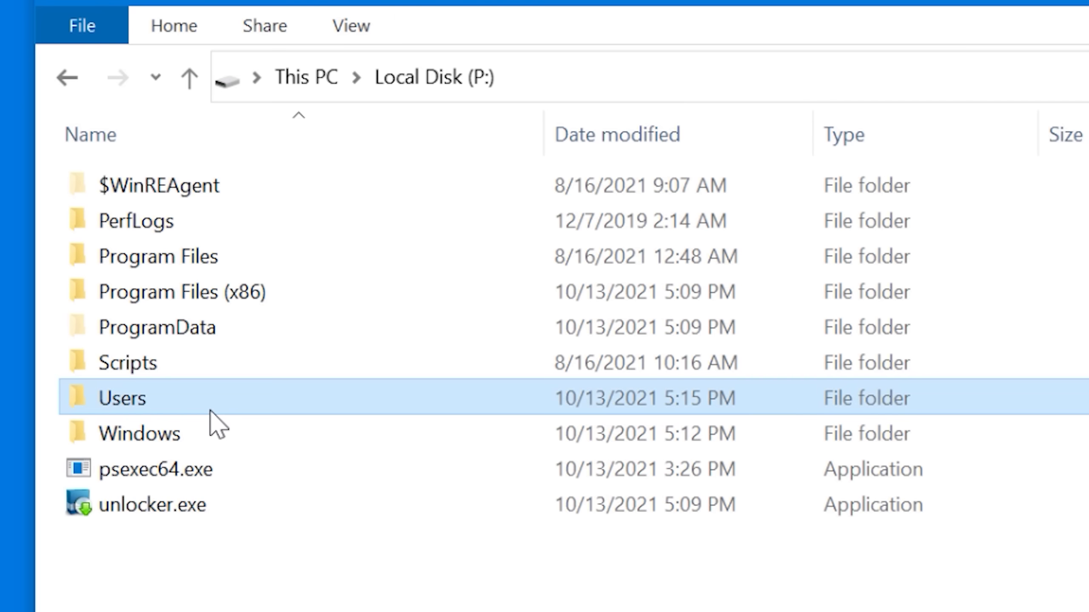
# - From the root of disk P:, delete the whole Users folder
pyautogui.doubleClick(210, 410)
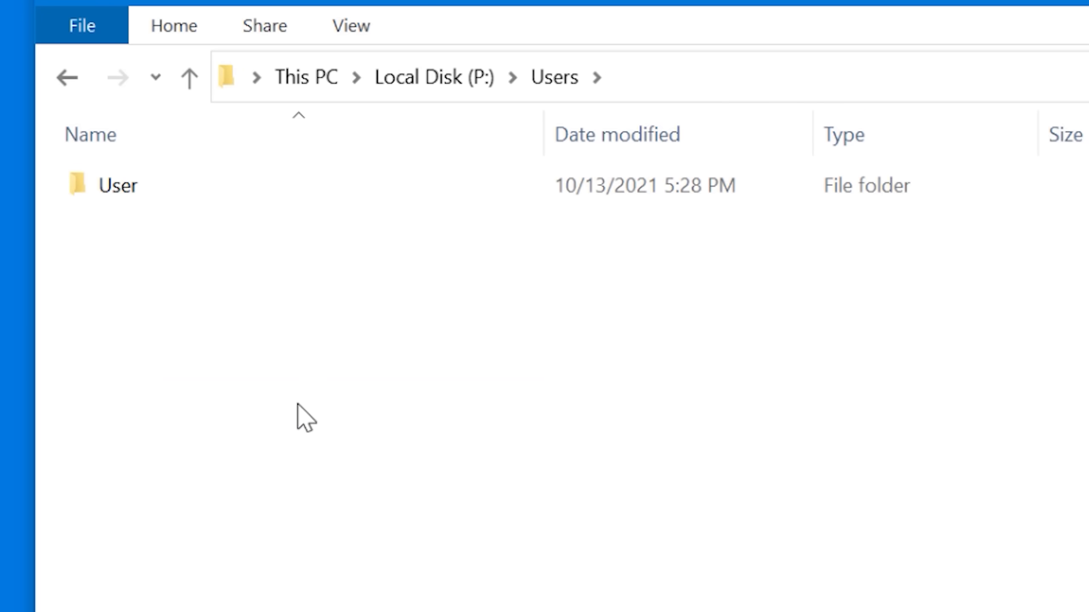
pyautogui.click(431, 77)
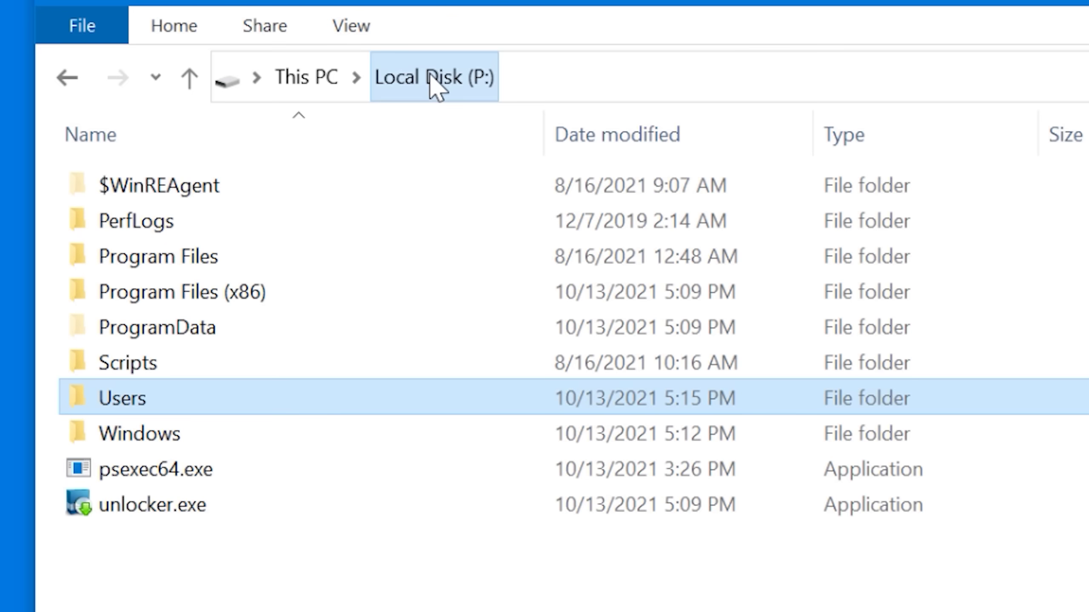
pyautogui.rightClick(202, 410)
pyautogui.click(345, 277)
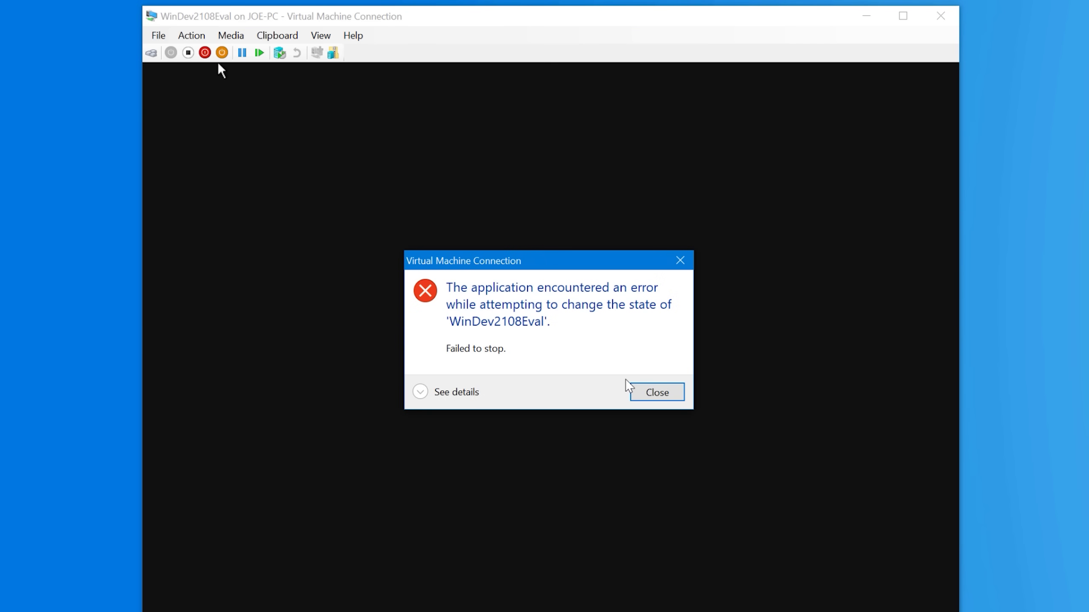
# - Show the stop error details, then open the virtual hard disk to list its partitions
pyautogui.click(419, 392)
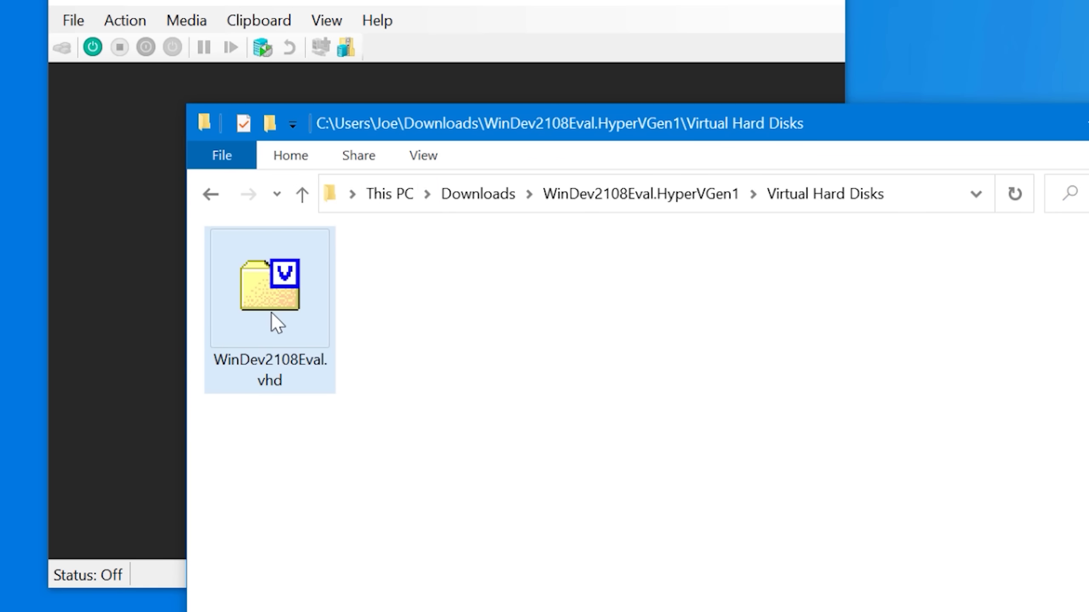
pyautogui.doubleClick(272, 314)
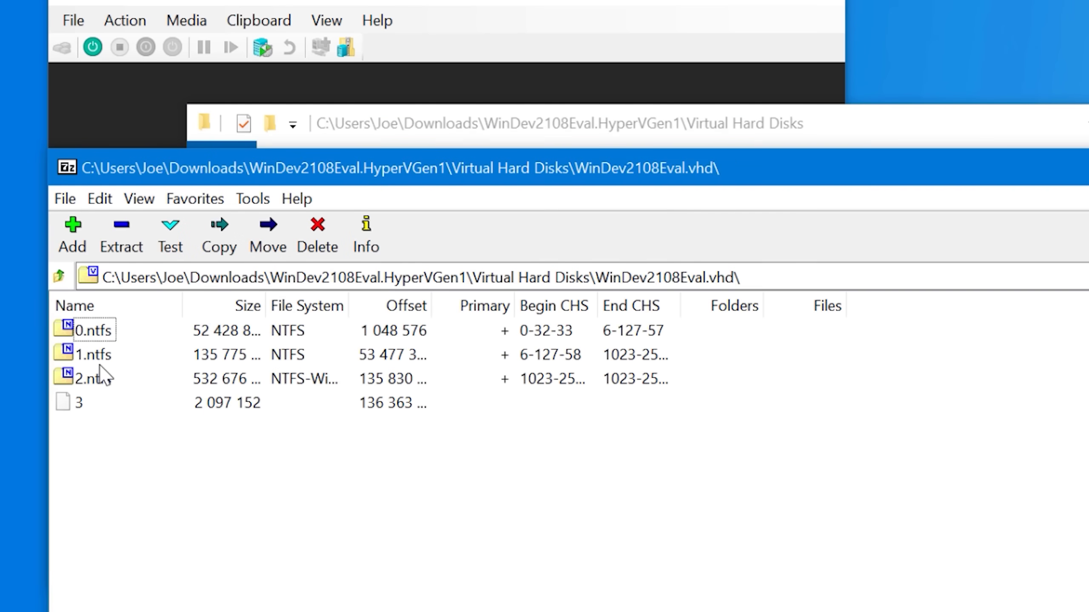
# - Open the NTFS partition holding Windows to inspect the Users folder size
pyautogui.doubleClick(81, 354)
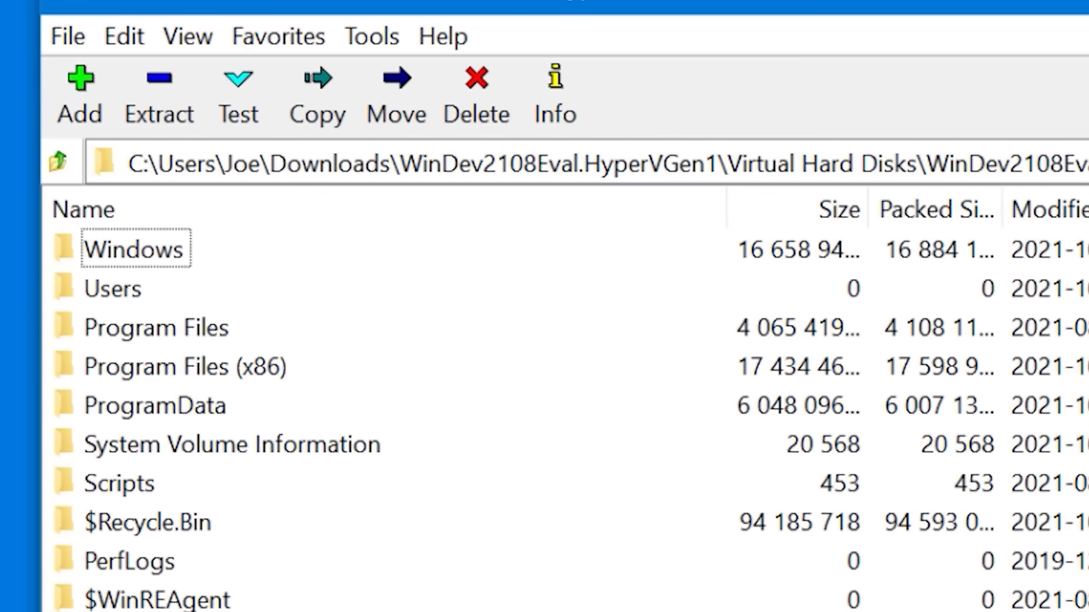